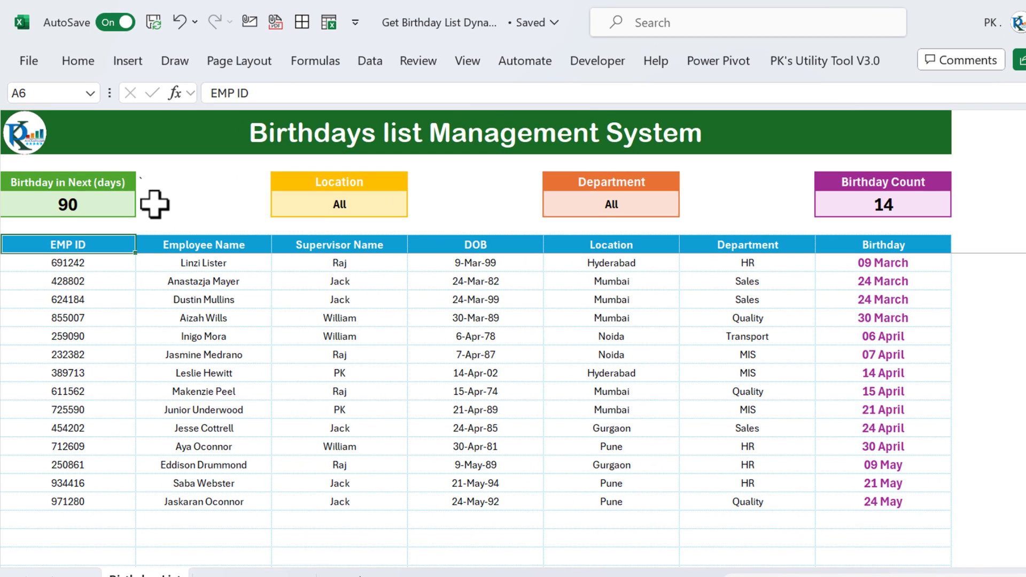
- Set the Birthday in Next (days) value to 30, then change it to 60
left_click(124, 196)
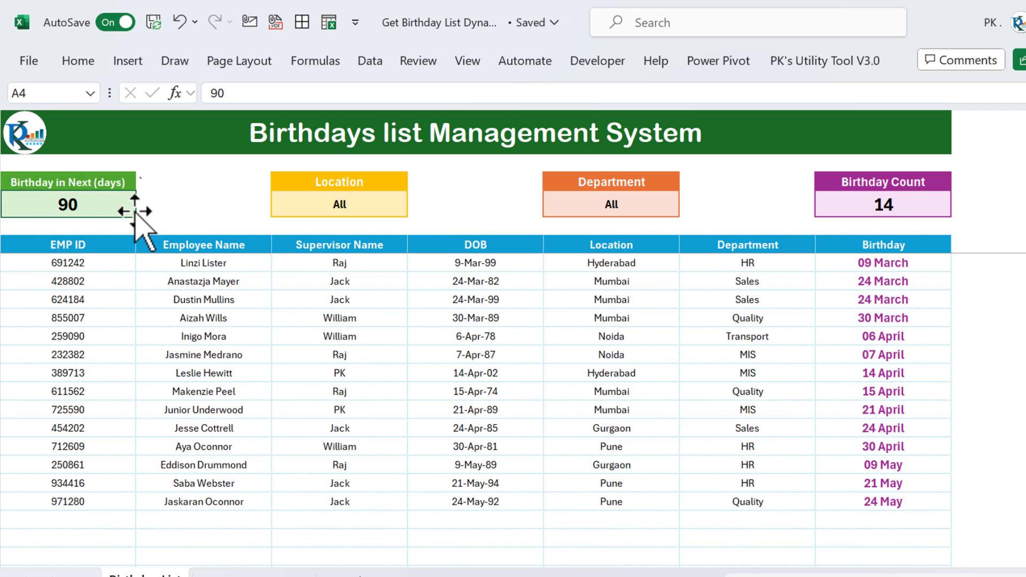
type("3")
key("Up")
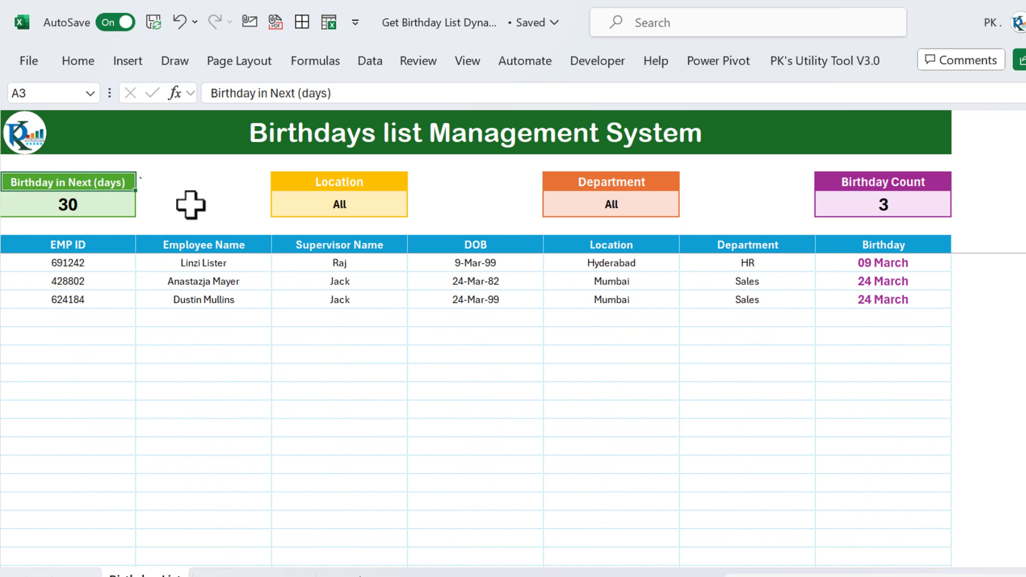
left_click(109, 199)
type("60")
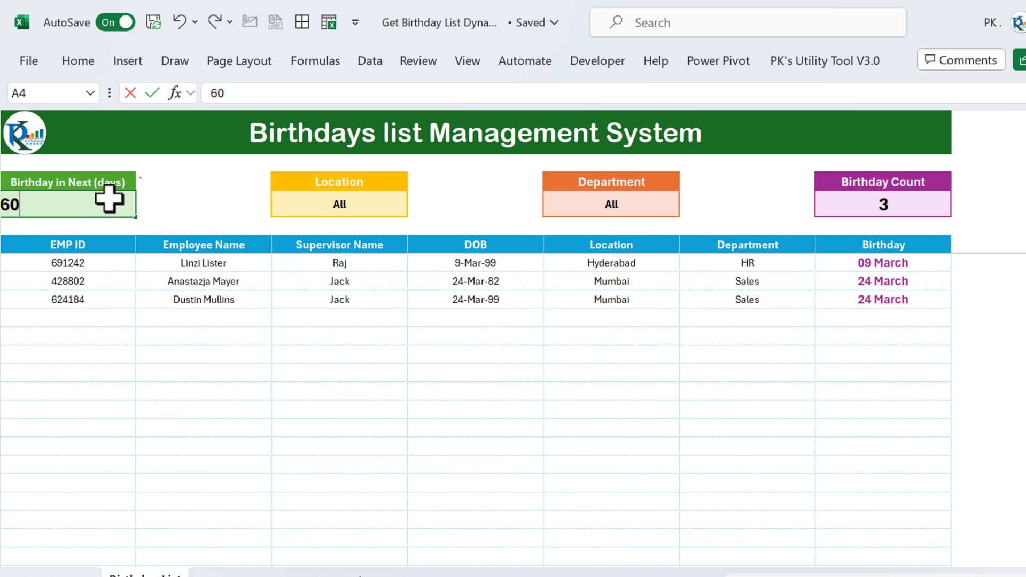
key("Return")
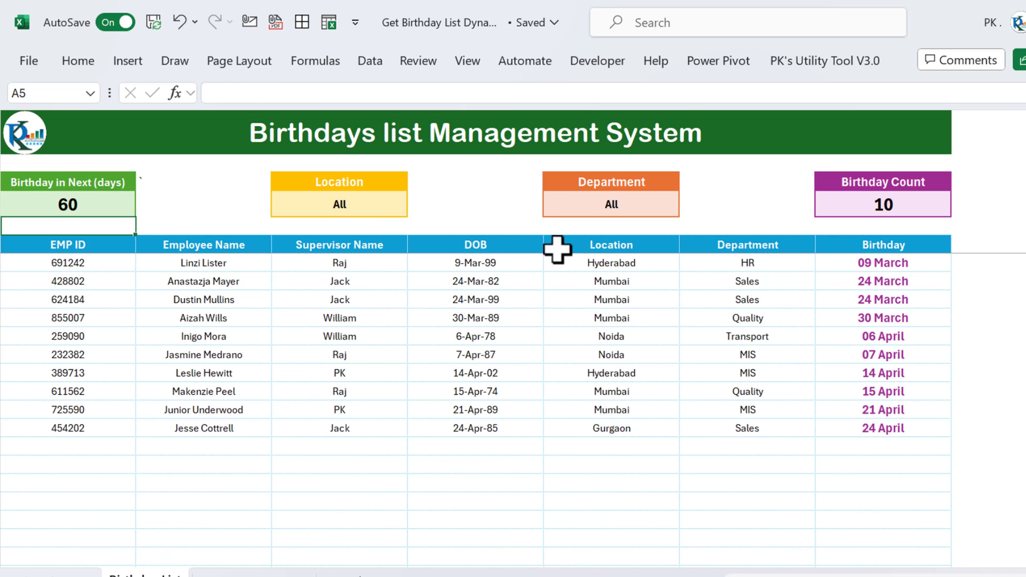
- Filter the birthday list by location, first to Gurgaon and then to Mumbai
left_click(367, 203)
left_click(416, 209)
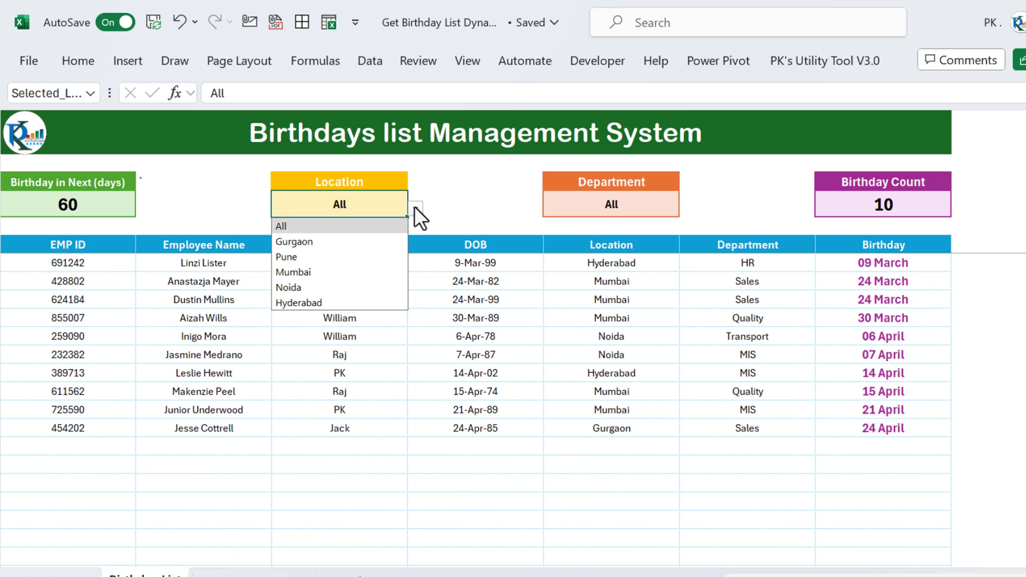
left_click(350, 241)
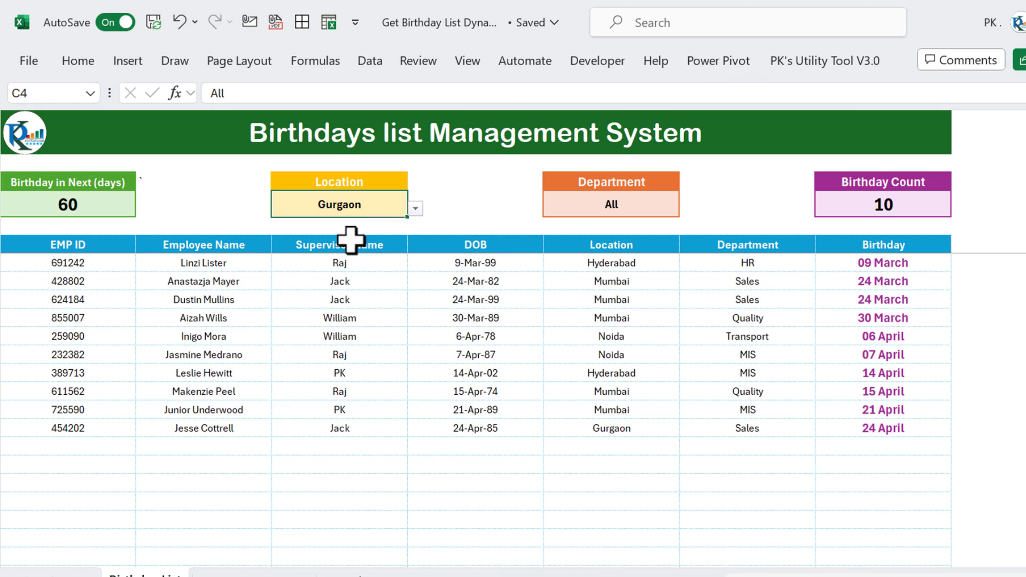
left_click(415, 209)
left_click(334, 273)
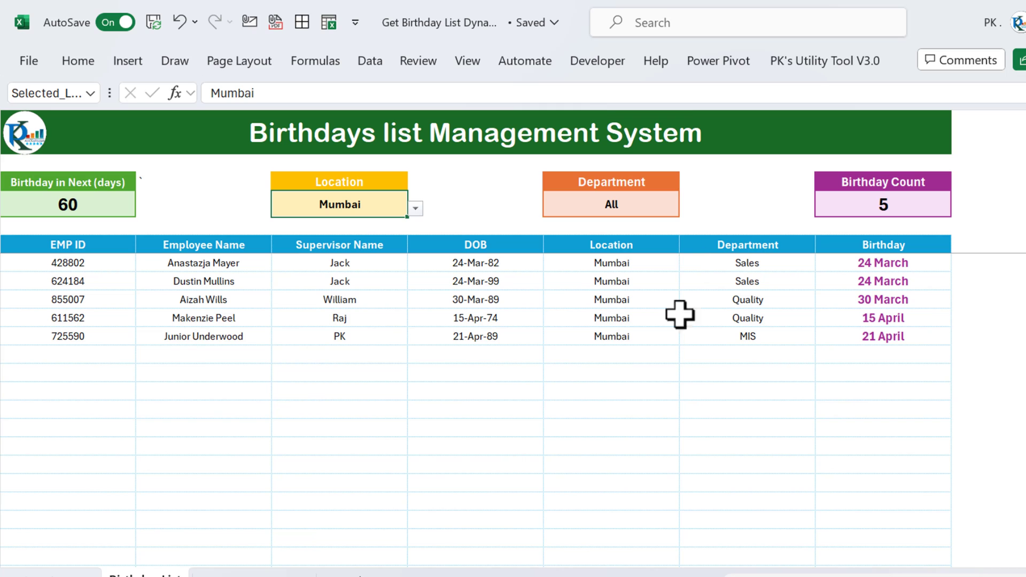
- Filter the birthday list by department, first to Sales and then to Quality
left_click(664, 206)
left_click(687, 208)
left_click(590, 287)
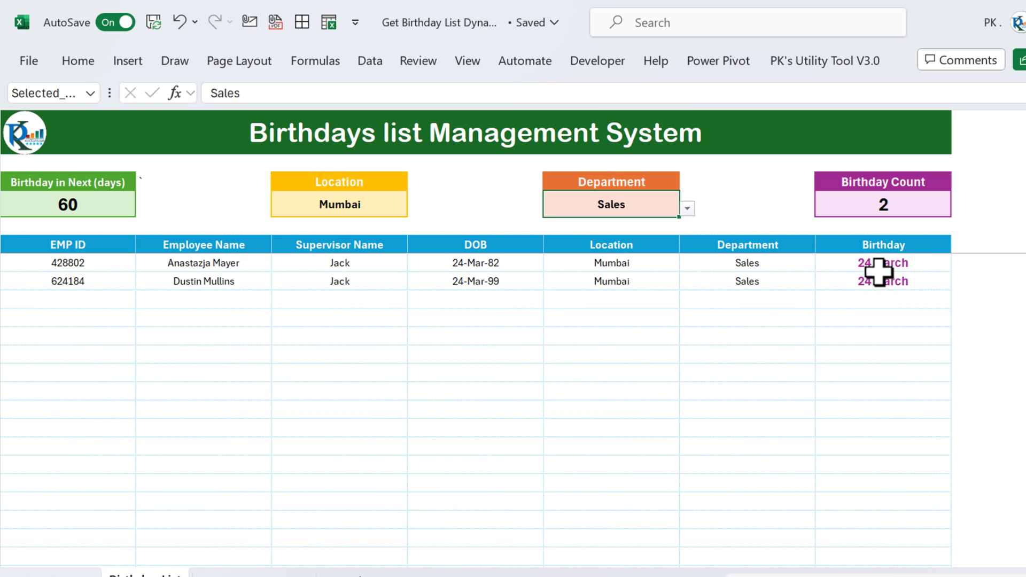
left_click(687, 209)
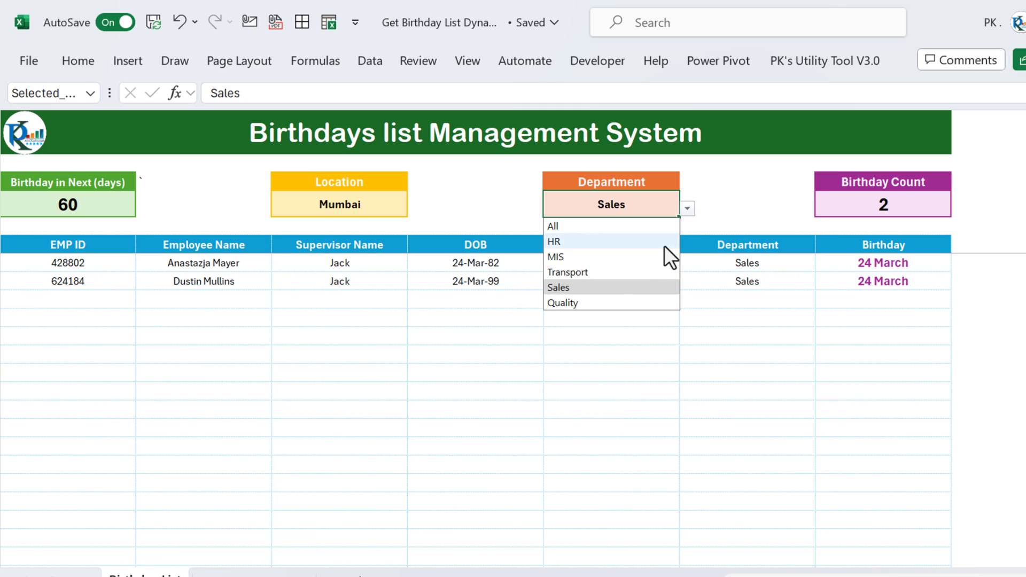
left_click(592, 300)
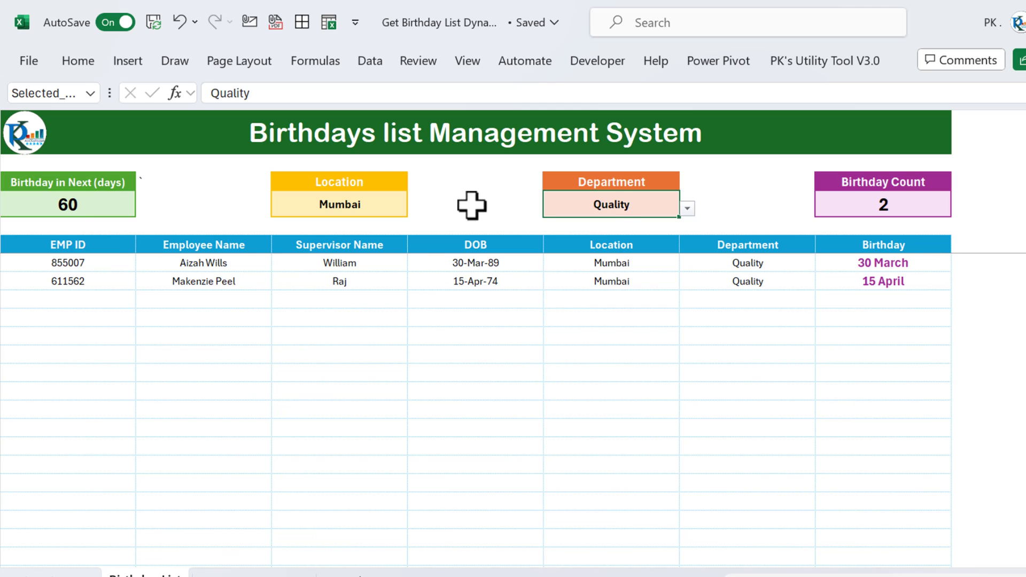
- Reset both the Department and Location filters to All
left_click(688, 208)
left_click(612, 225)
left_click(403, 208)
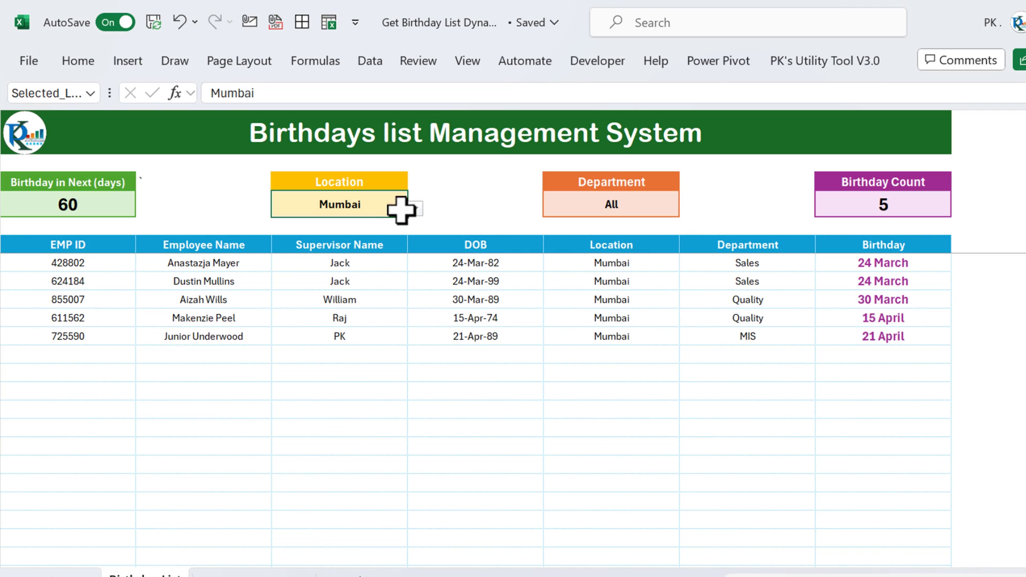
left_click(416, 207)
left_click(342, 226)
left_click(185, 191)
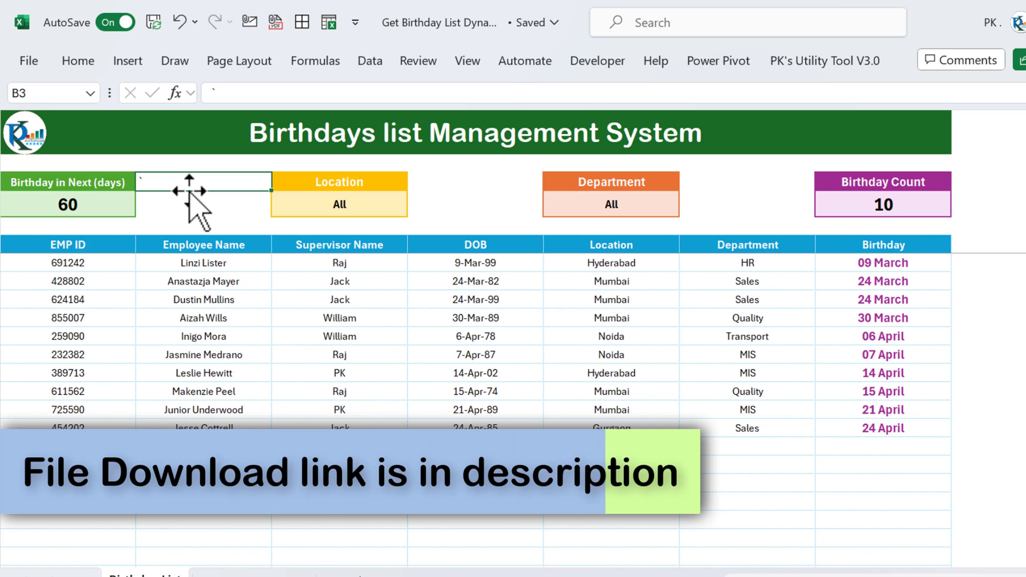
- Examine the Employee Master sheet's columns from EMP ID to Department and the name of its table
left_click(270, 576)
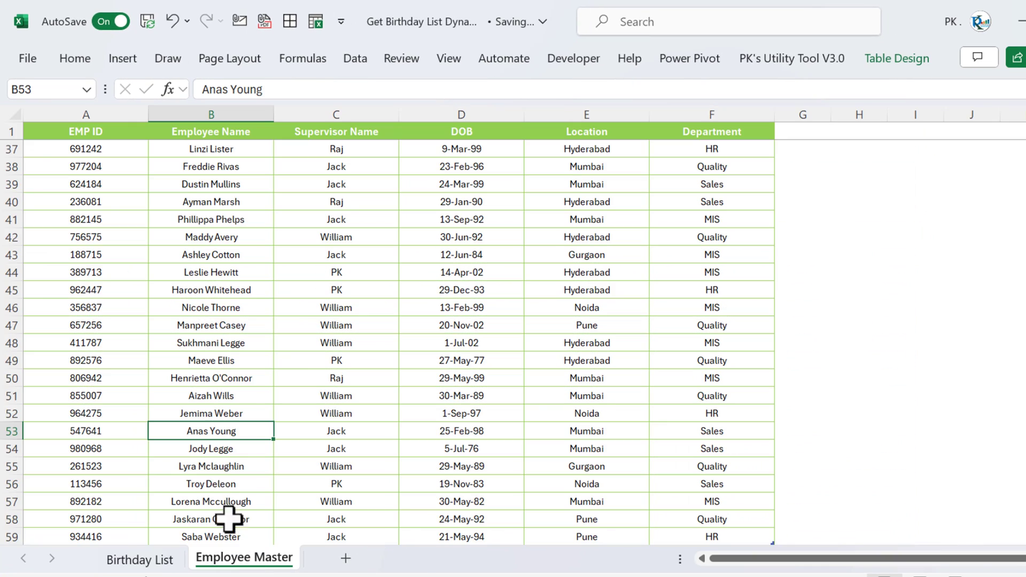
left_click_drag(91, 138, 107, 259)
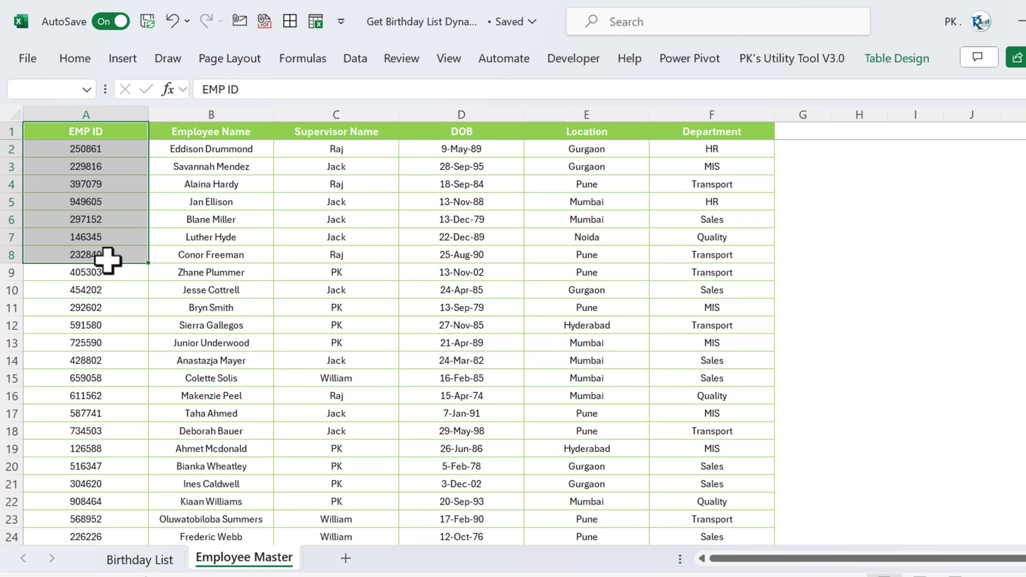
left_click_drag(217, 134, 206, 225)
left_click_drag(337, 130, 335, 223)
left_click_drag(490, 132, 497, 237)
left_click_drag(603, 136, 619, 235)
left_click_drag(731, 133, 726, 216)
left_click(896, 60)
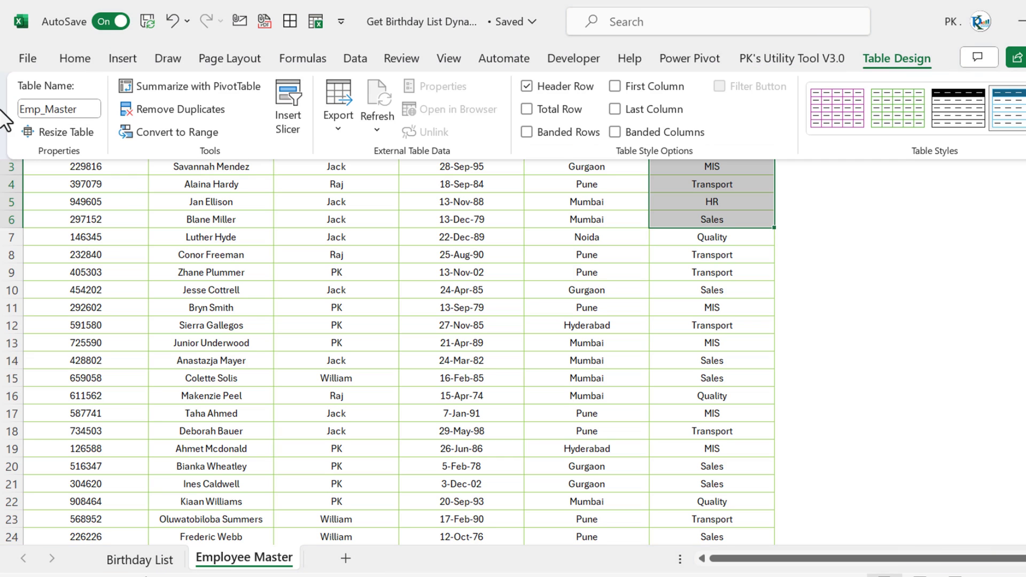
left_click(491, 230)
- Copy the entire employee table into the blank workbook starting at A1 and widen its columns evenly to fit the contents
left_click(482, 133)
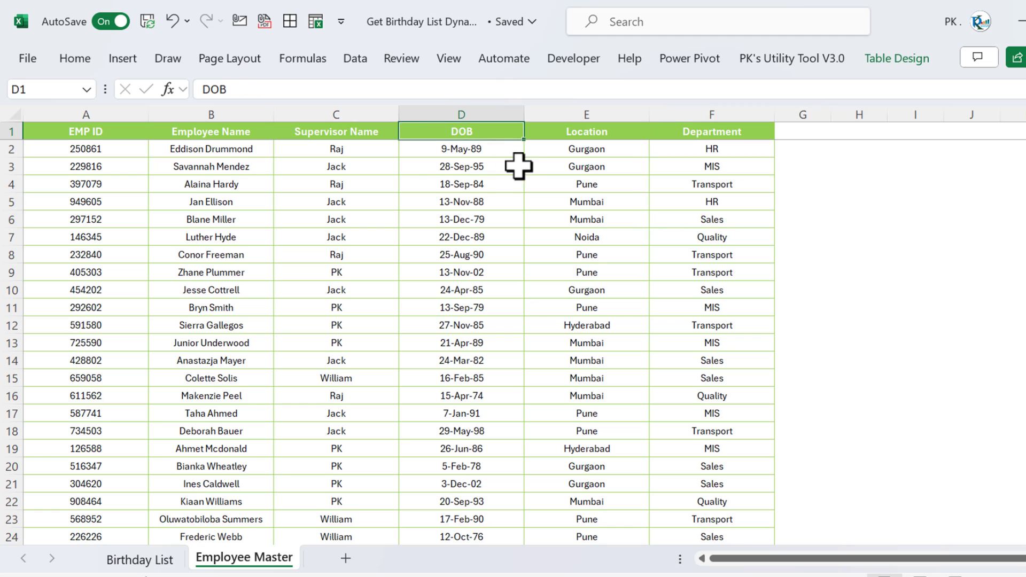
key("ctrl+a")
scroll(528, 174, "down", 12)
key("ctrl+c")
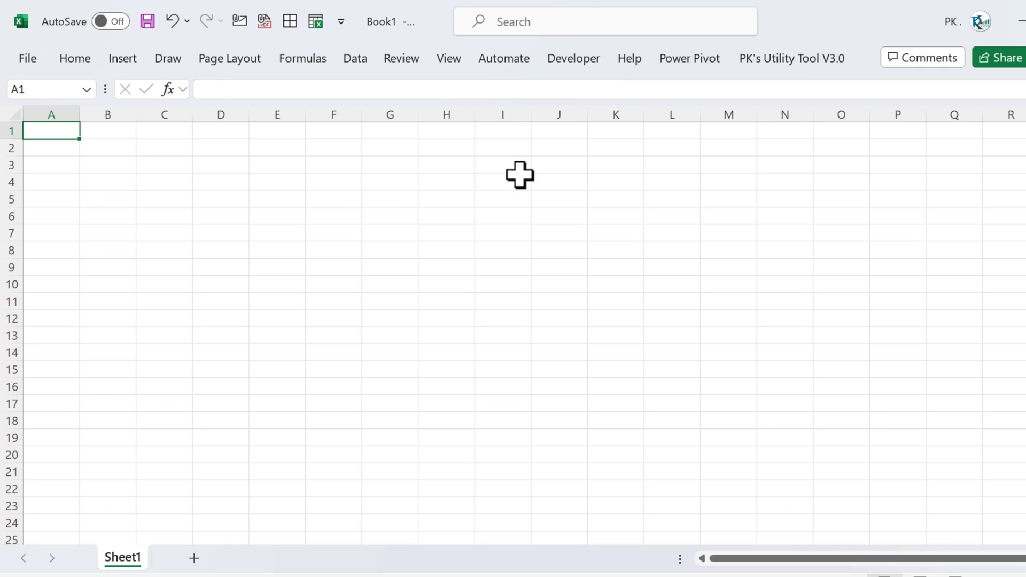
key("ctrl+v")
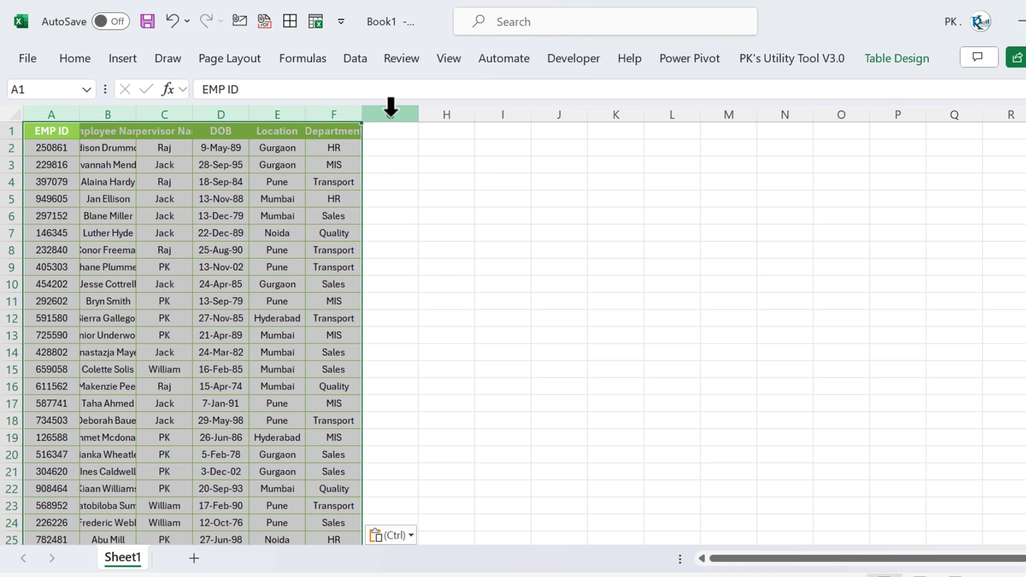
left_click_drag(361, 115, 424, 117)
left_click(399, 160)
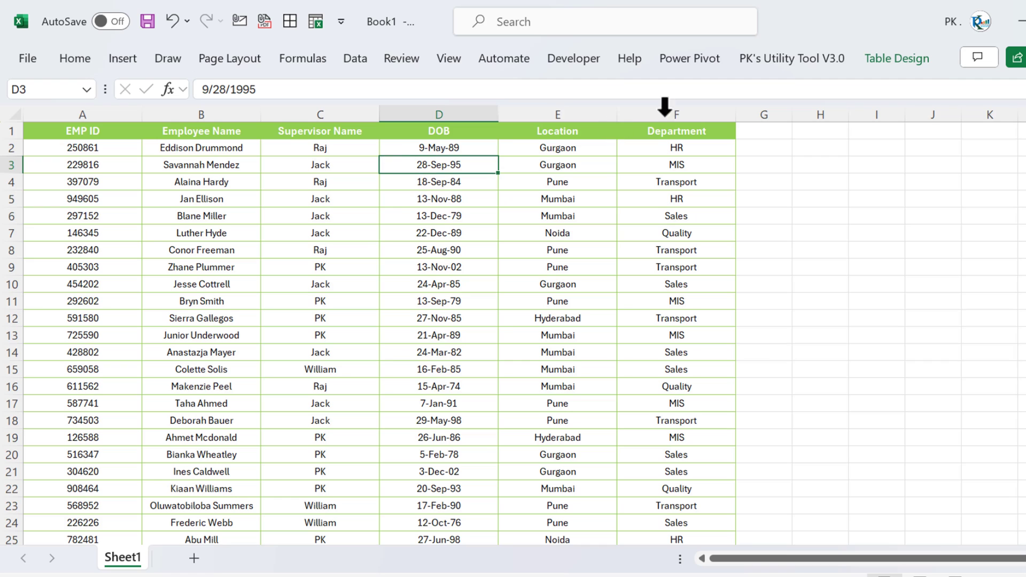
- Check the pasted table's name and rename Sheet1 as Employee Master
left_click(930, 56)
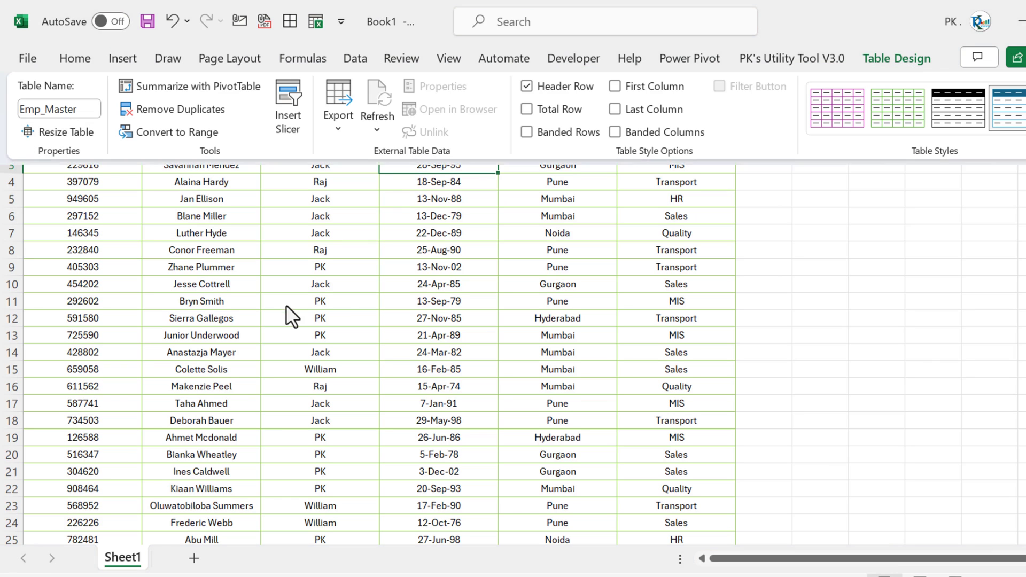
left_click(121, 561)
left_click(259, 390)
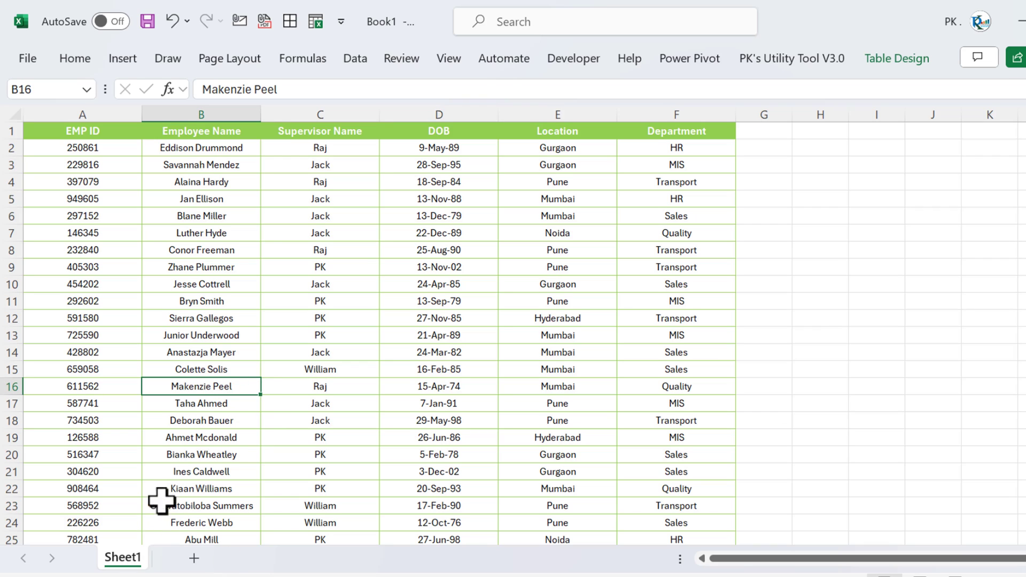
double_click(140, 556)
type("E")
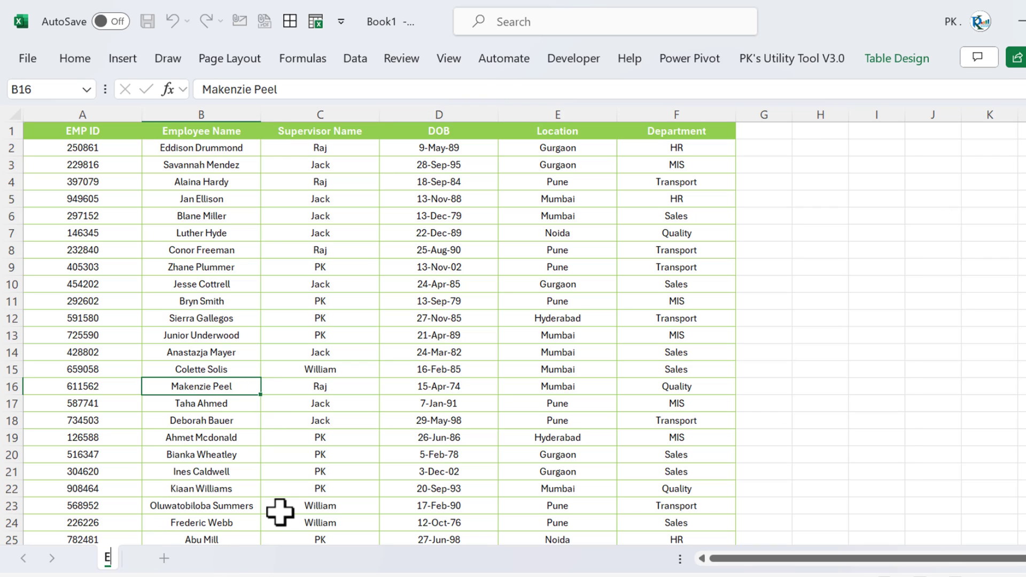
type("mployee Master")
key("Return")
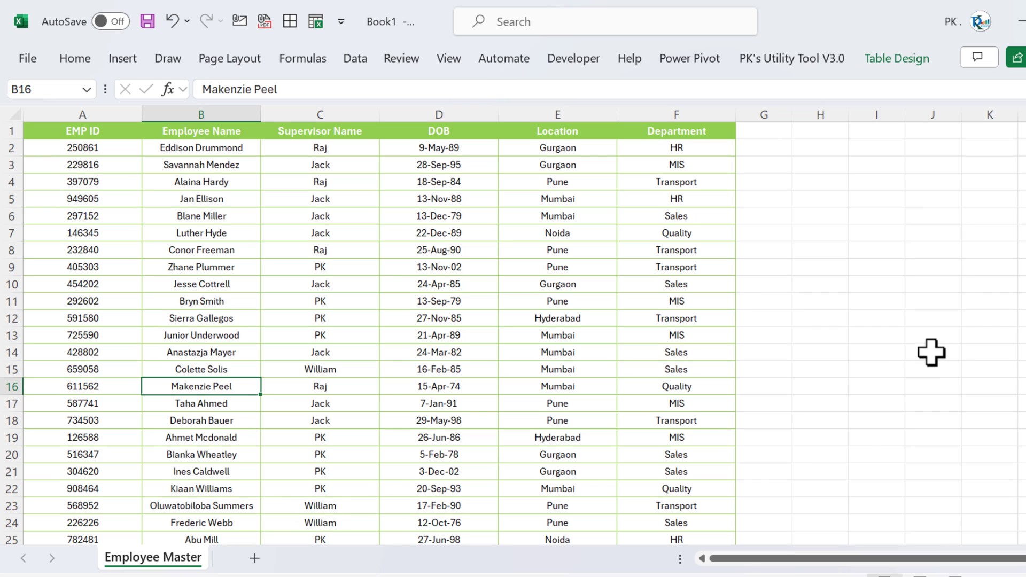
left_click(455, 57)
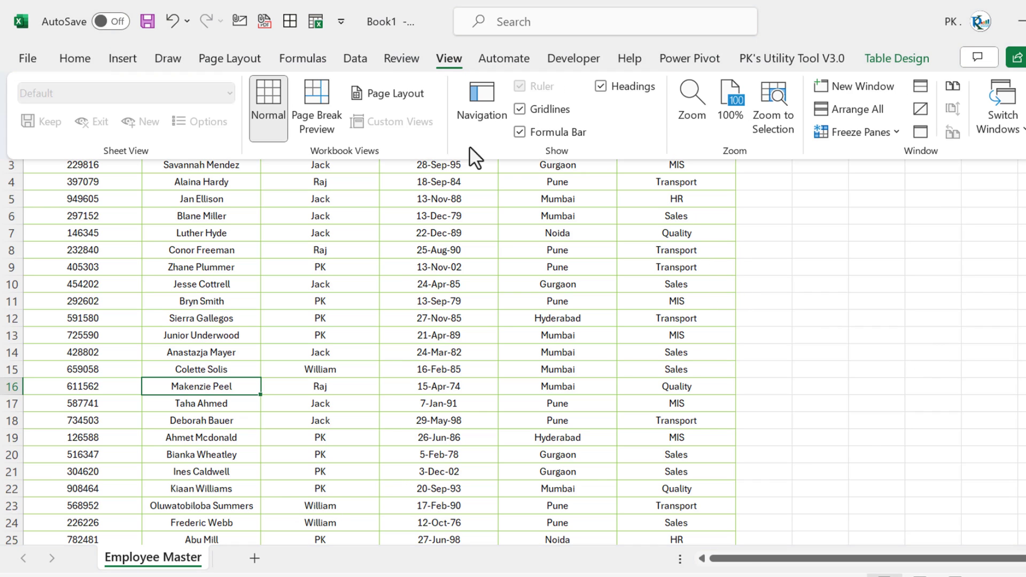
left_click(610, 212)
left_click(553, 249)
- Add a new worksheet after Employee Master and name it Birthday List
left_click(255, 561)
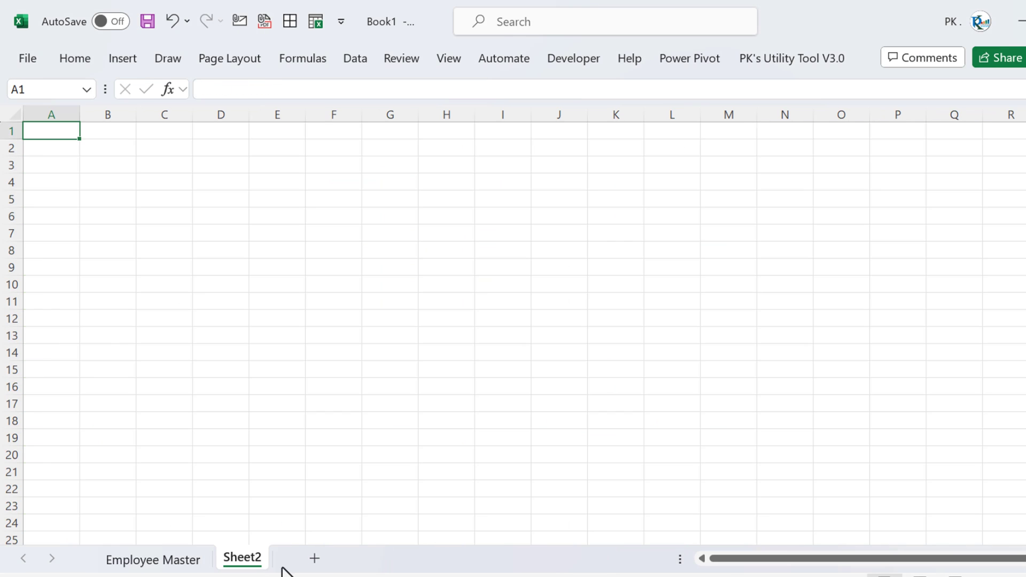
double_click(231, 559)
type("B")
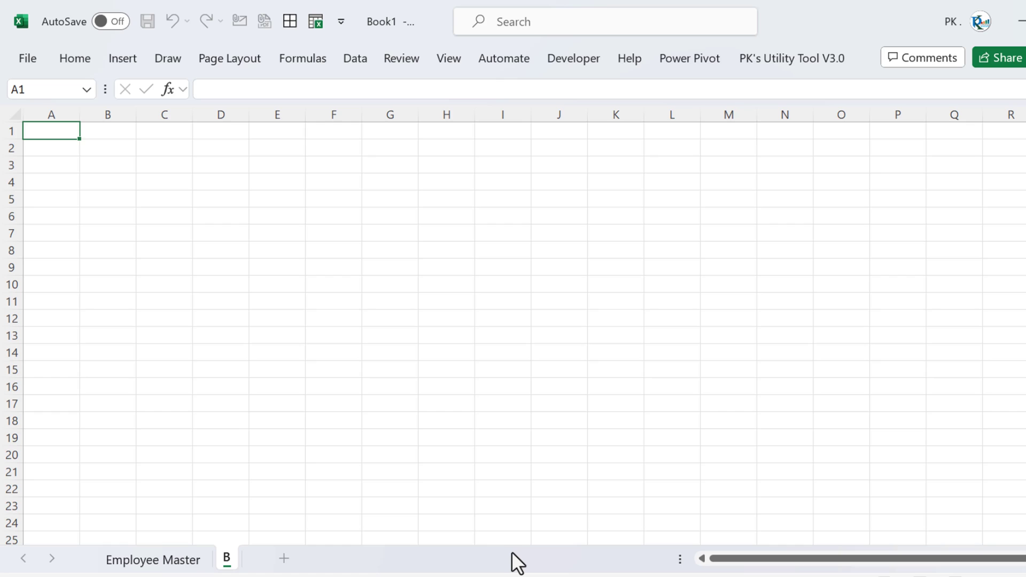
type("irthday L")
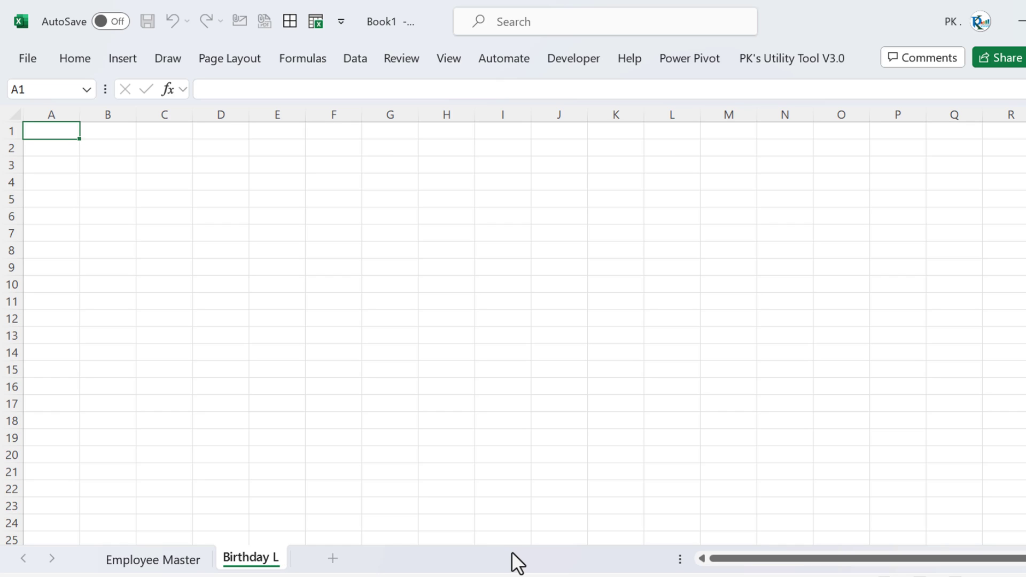
type("ist")
key("Return")
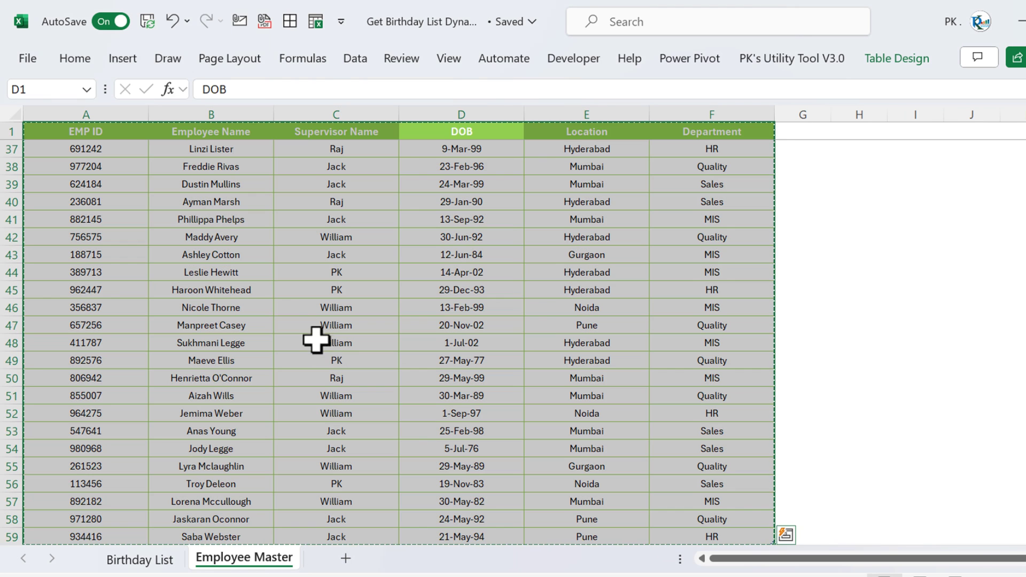
- Copy the header row from EMP ID to Birthday in the finished workbook's Birthday List sheet to A6 of the new Birthday List sheet
left_click(281, 256)
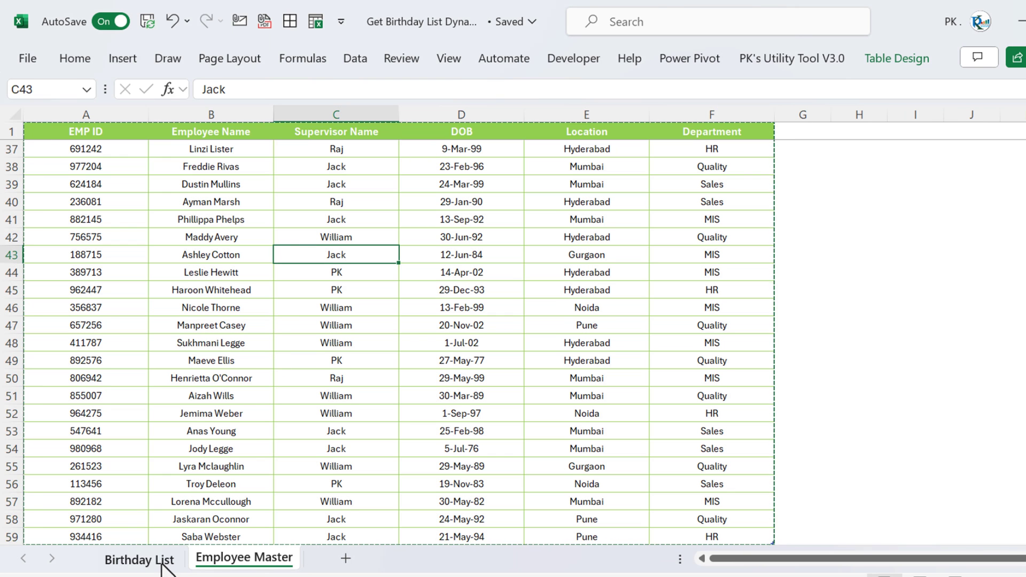
left_click(139, 560)
left_click_drag(64, 236, 854, 232)
key("ctrl+c")
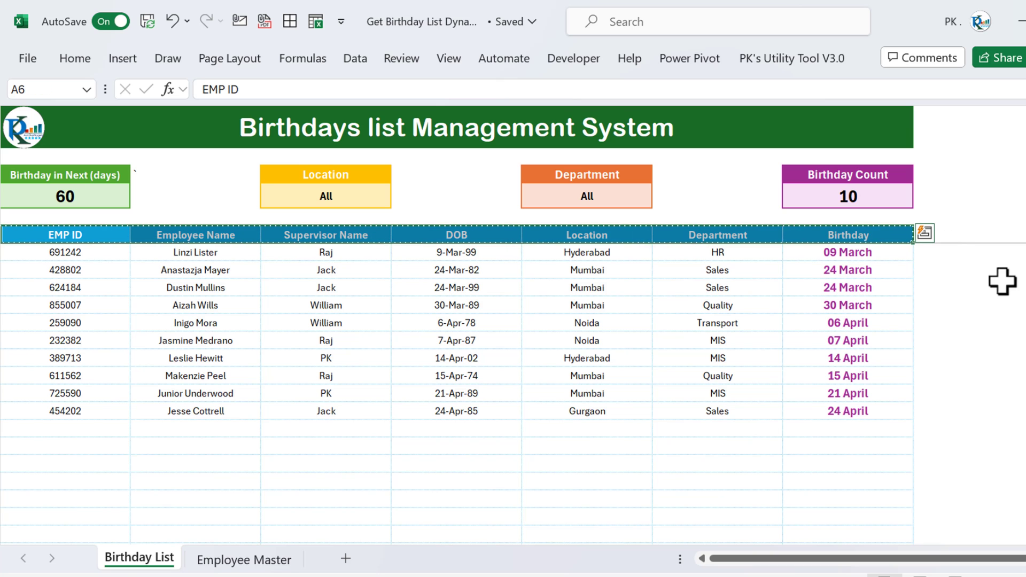
key("alt+Tab")
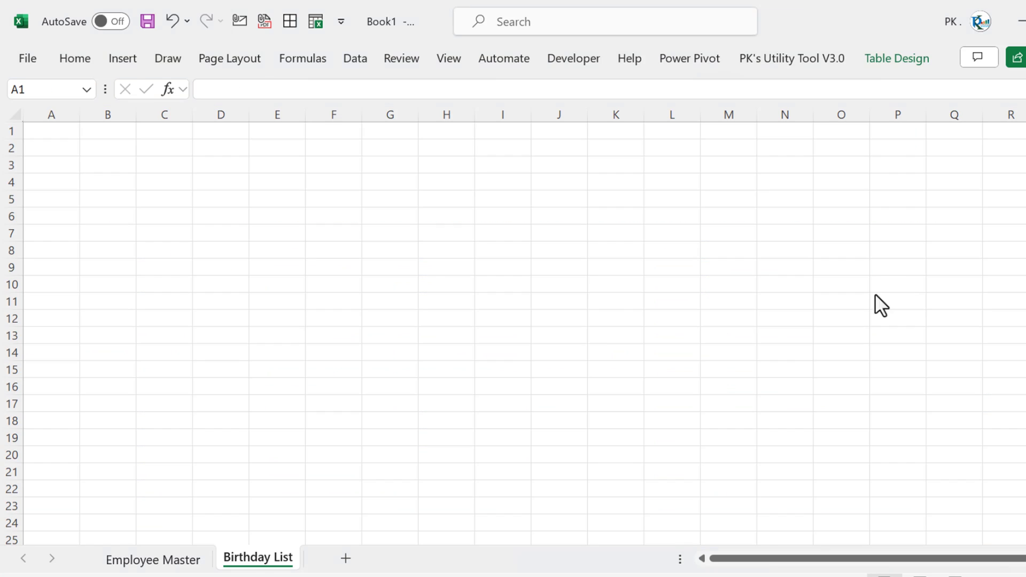
left_click(39, 218)
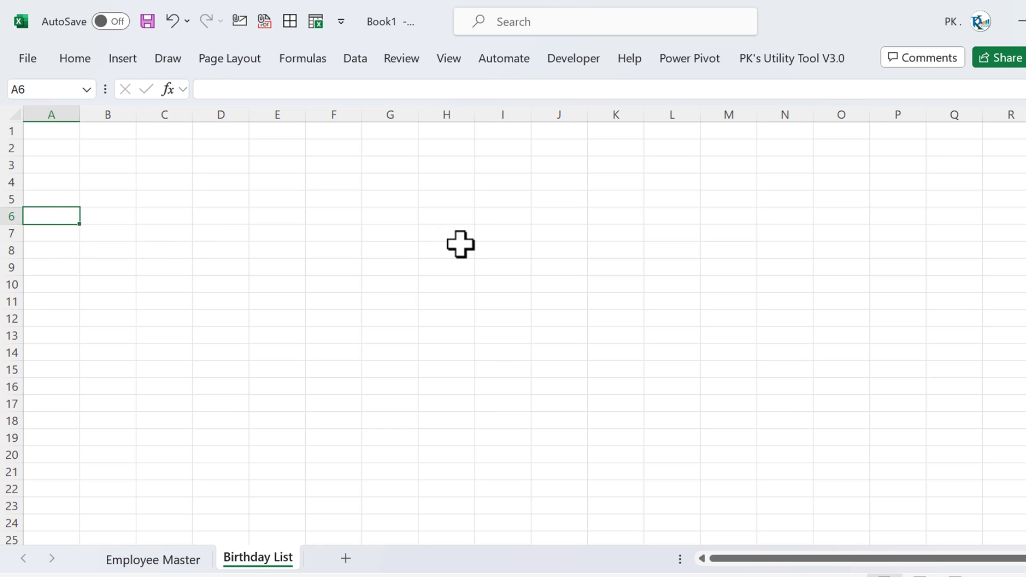
key("ctrl+v")
- Widen columns A to G evenly so that all the headings fit
key("ctrl+space")
left_click_drag(418, 115, 499, 114)
left_click_drag(988, 116, 933, 115)
left_click(608, 301)
- Merge and center cells A1:G1 above the header row
left_click_drag(55, 135, 891, 131)
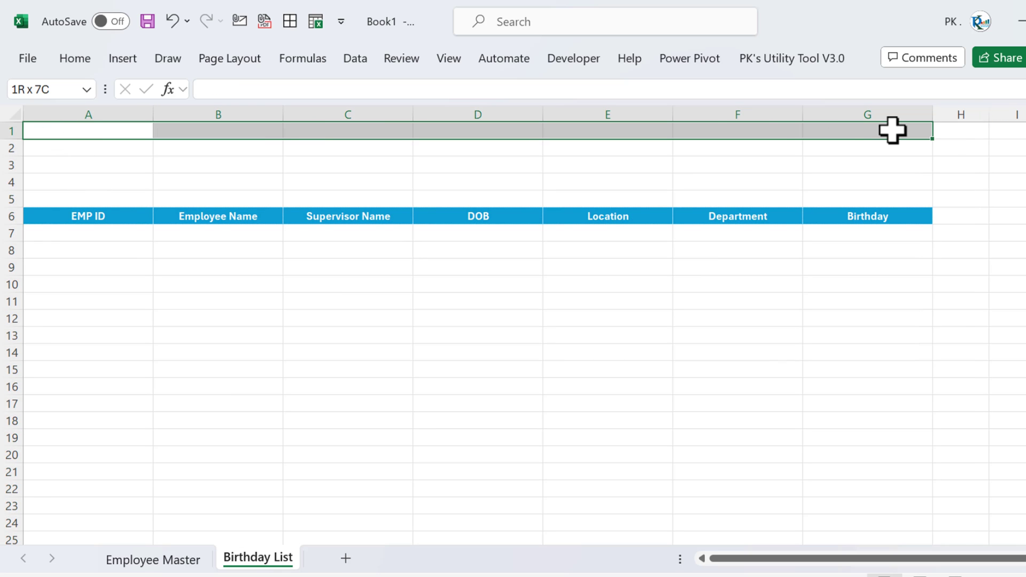
left_click(81, 60)
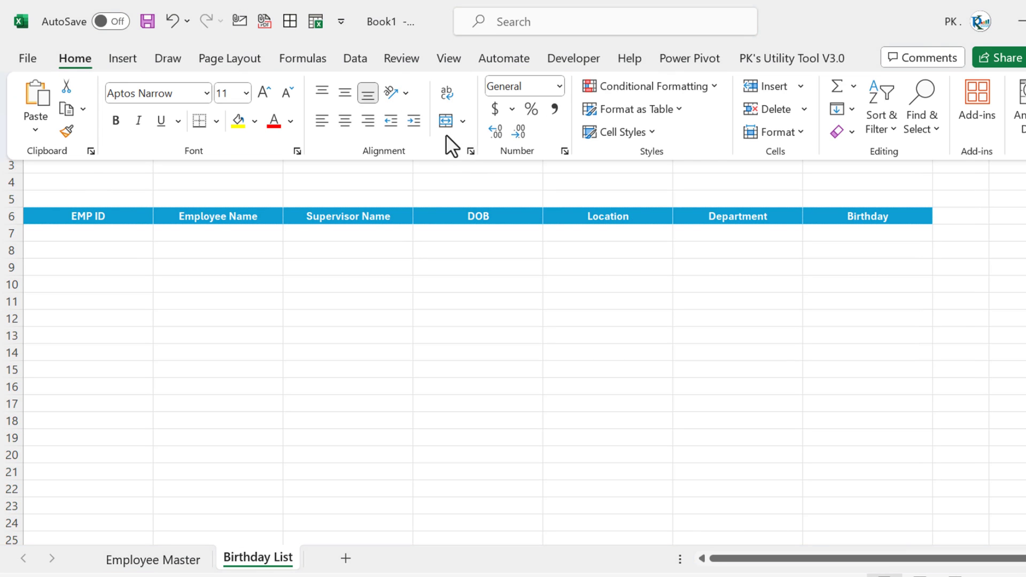
left_click(445, 121)
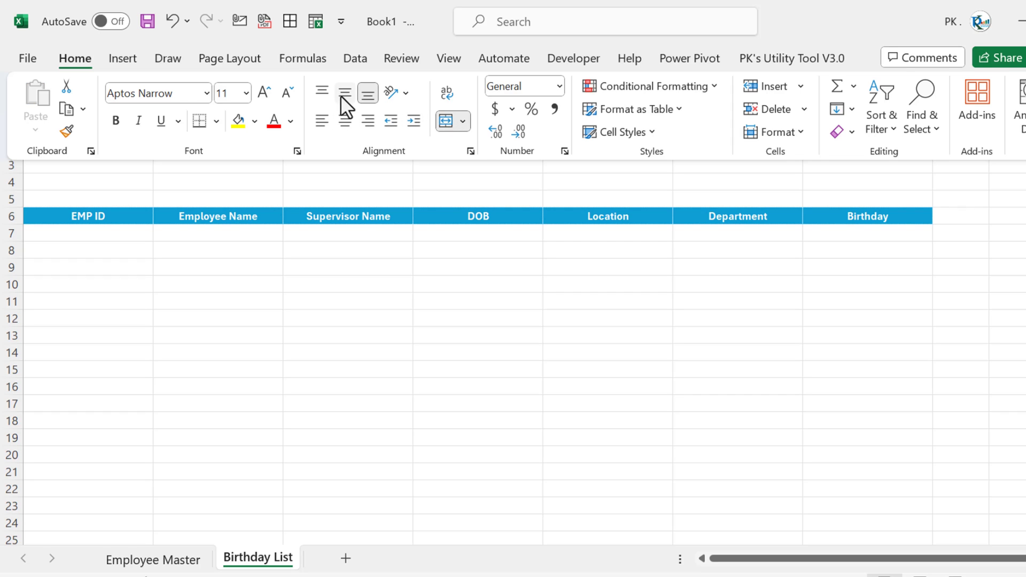
- Format the merged title cell in row 1 with font size 20, a white font and a dark blue-teal fill
left_click(263, 92)
left_click(262, 92)
left_click(262, 92)
left_click(263, 92)
left_click(262, 92)
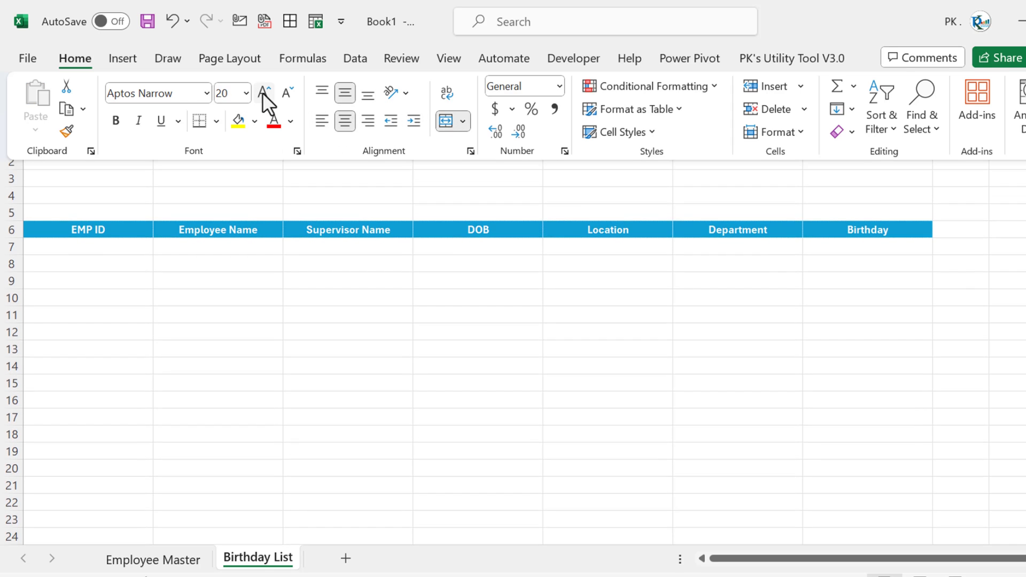
left_click(291, 121)
left_click(272, 193)
left_click(254, 121)
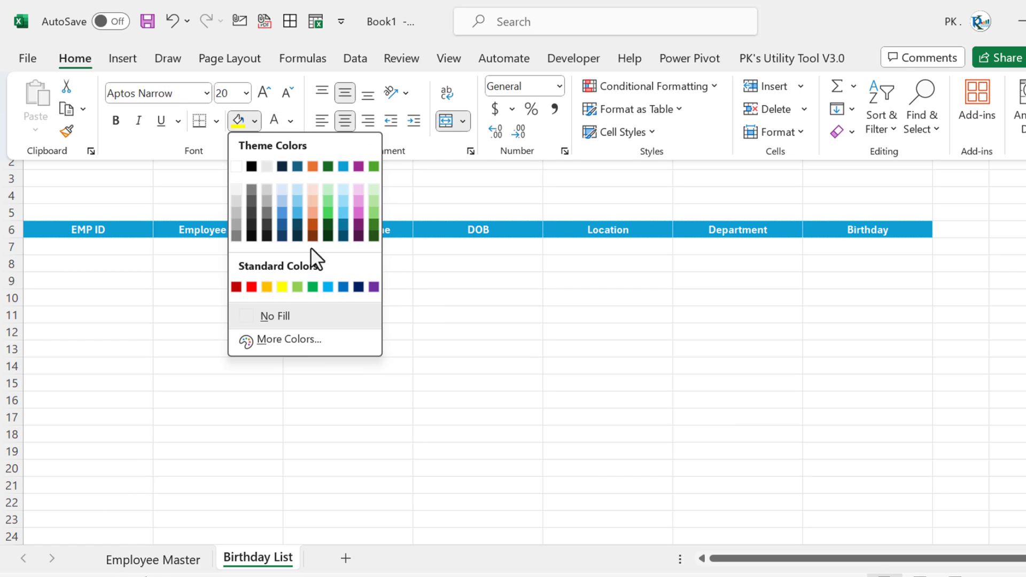
left_click(345, 235)
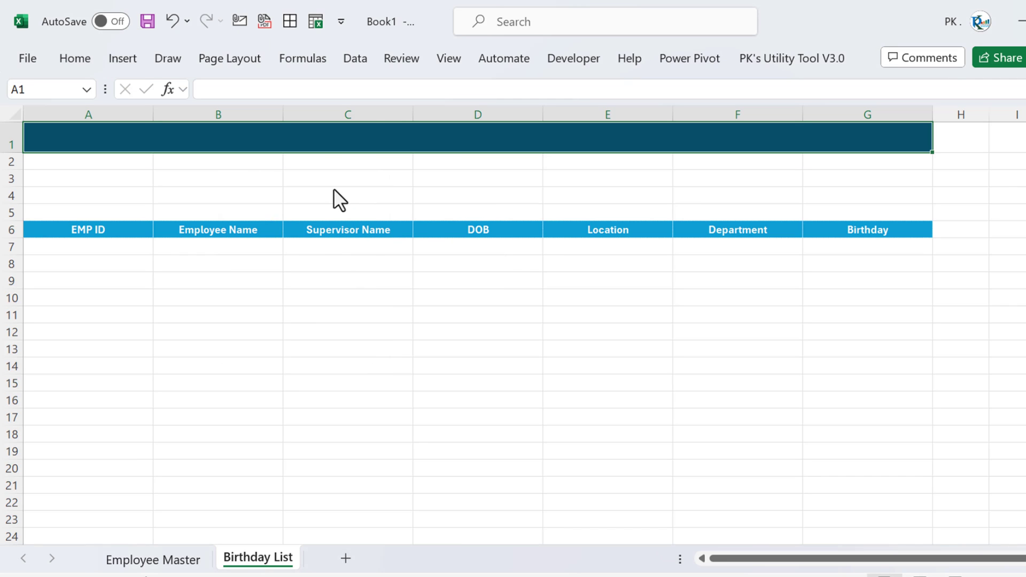
- Enter the title "Dynamic Birthday List" in the merged cell A1:G1
double_click(394, 135)
type("Dynamic Birthday List")
key("Return")
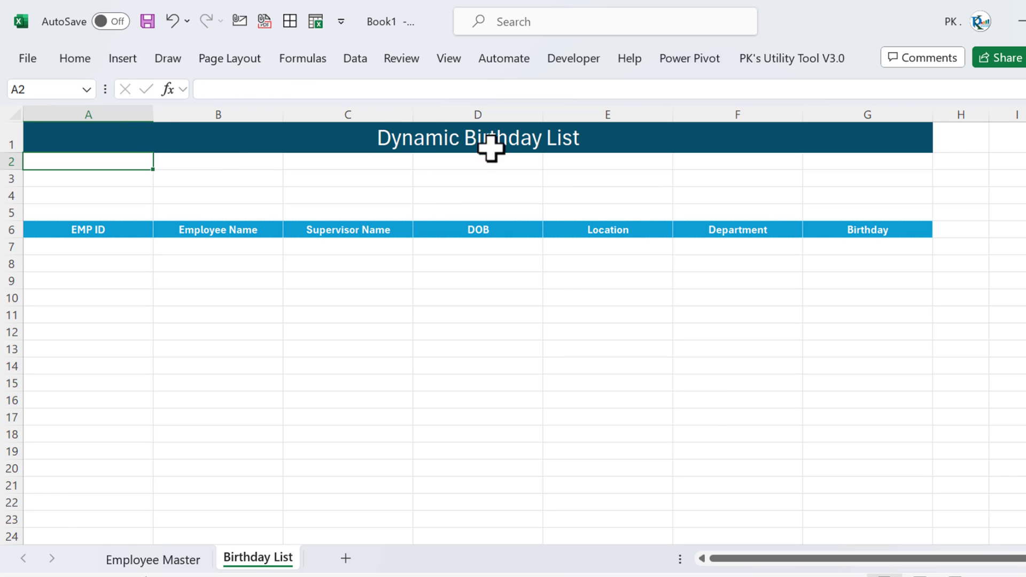
- Hide the gridlines on the Birthday List sheet
left_click(781, 139)
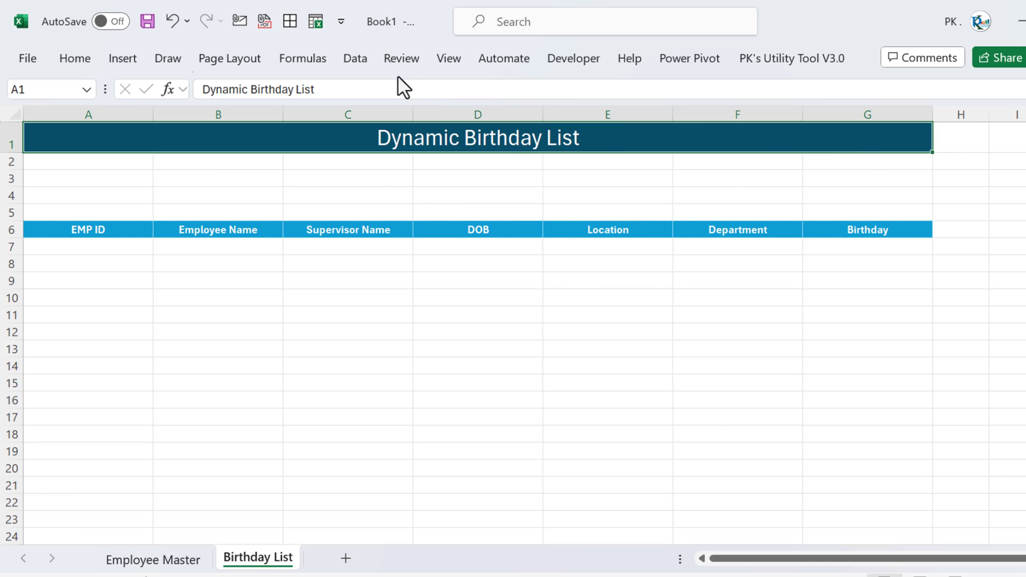
left_click(449, 59)
left_click(553, 111)
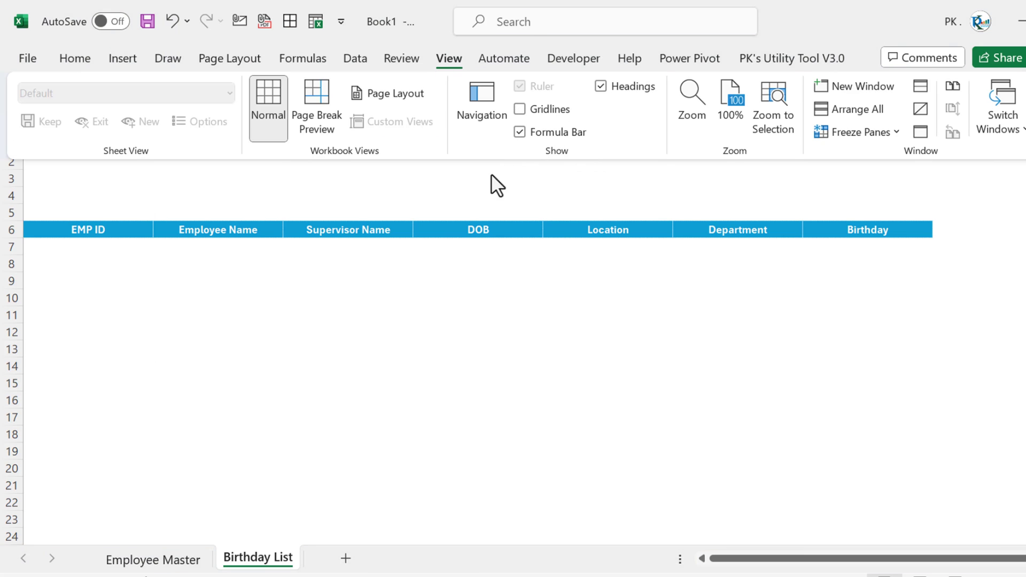
- Enter the label "Birthday in next (days)" in A3 and make row 4 taller
left_click(456, 202)
key("Down")
key("Down")
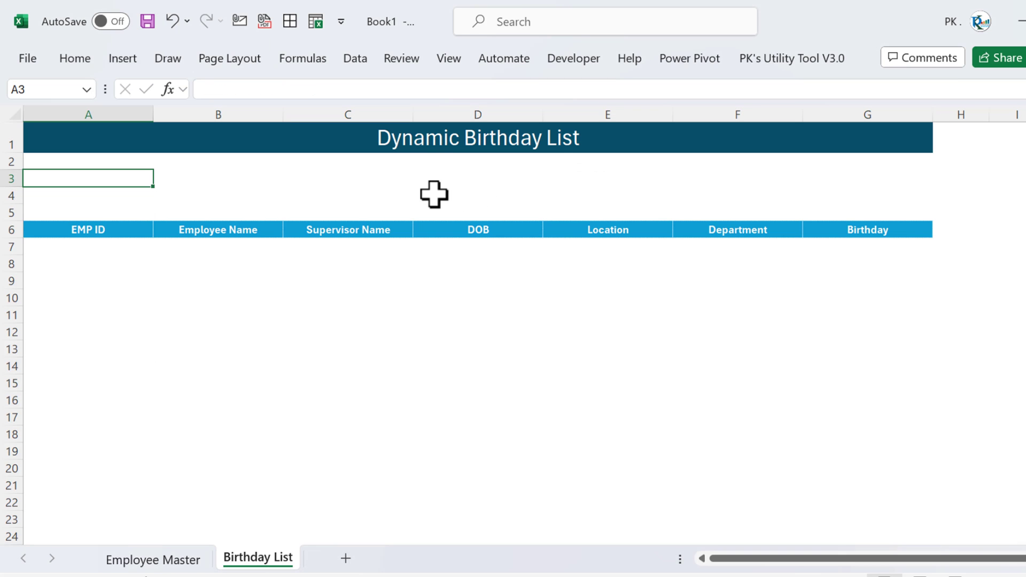
type("Birthday in next (days)")
key("Return")
key("Up")
key("Down")
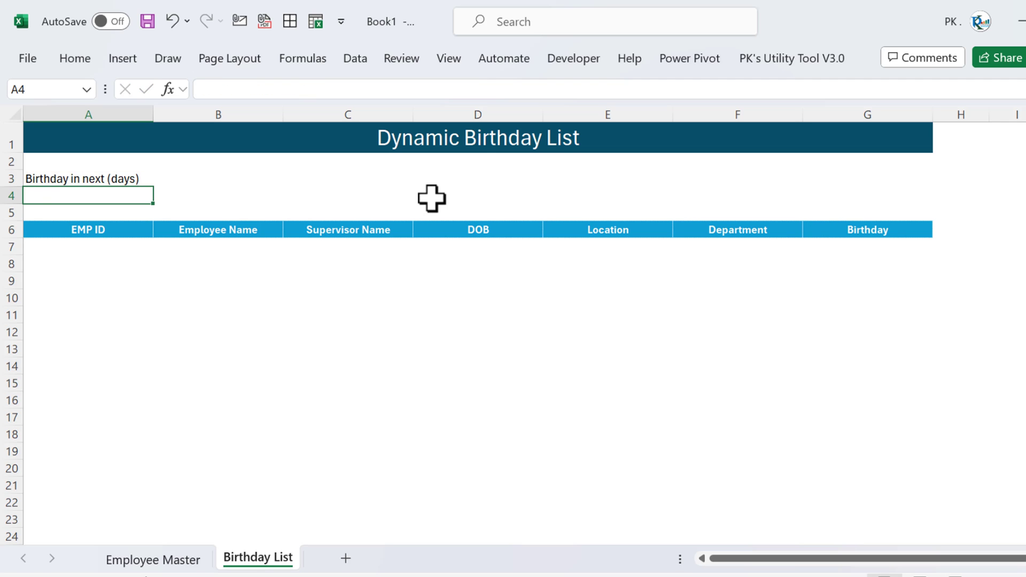
left_click_drag(20, 203, 21, 213)
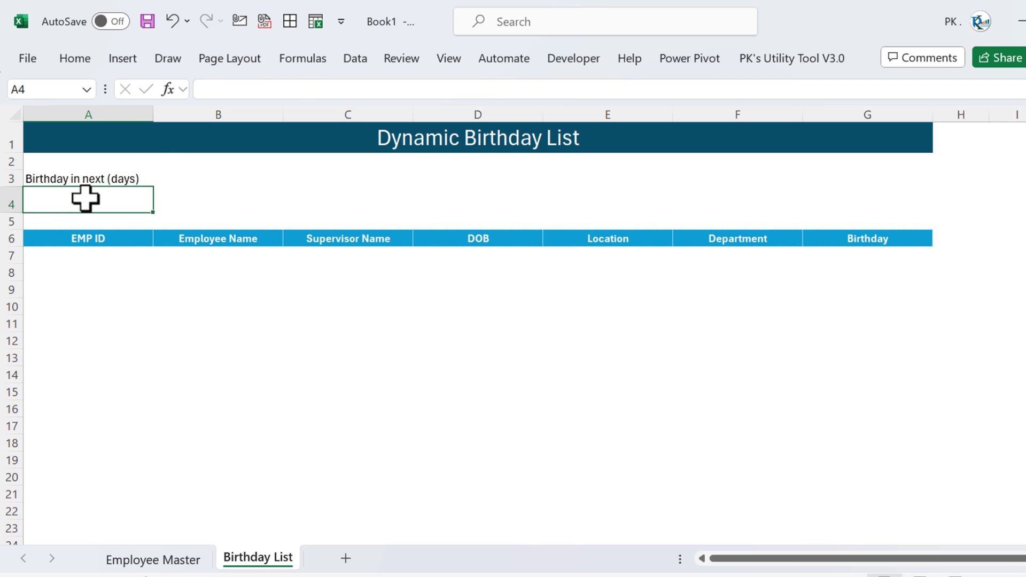
left_click_drag(90, 183, 91, 195)
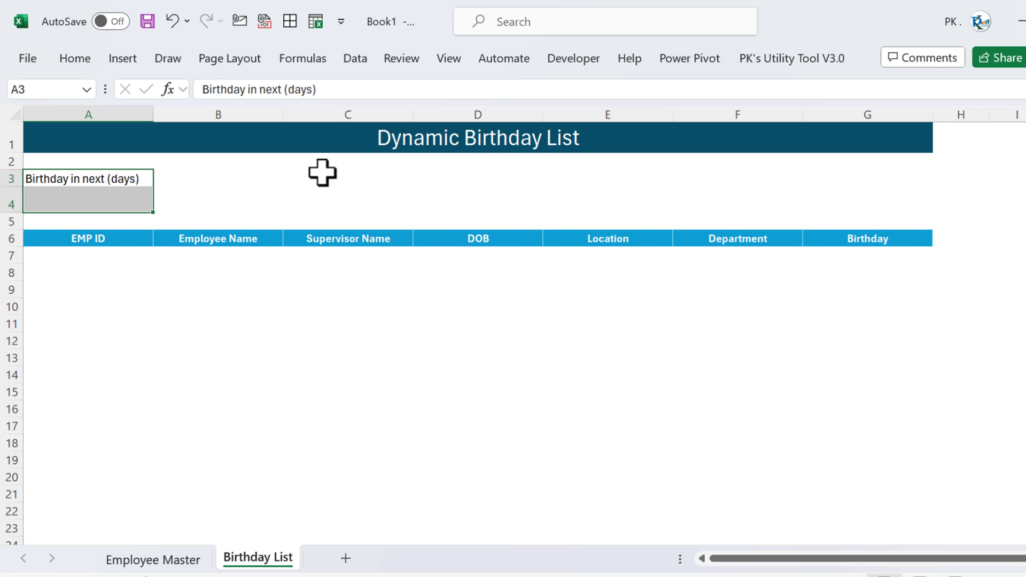
- Enter the labels Location in C3, Department in E3 and Birthday Count in G3
left_click(295, 181)
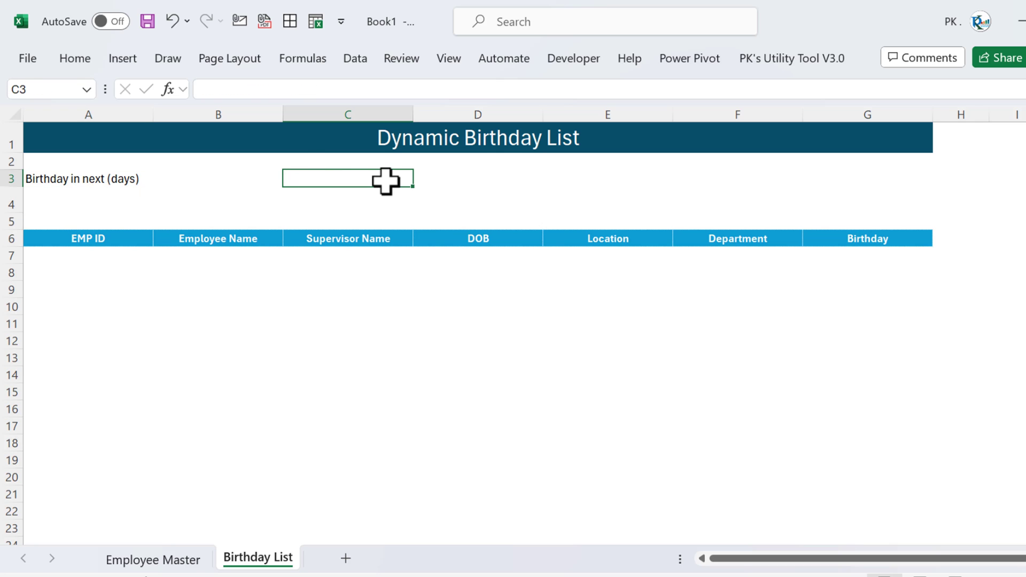
type("Locat")
key("Tab")
key("Tab")
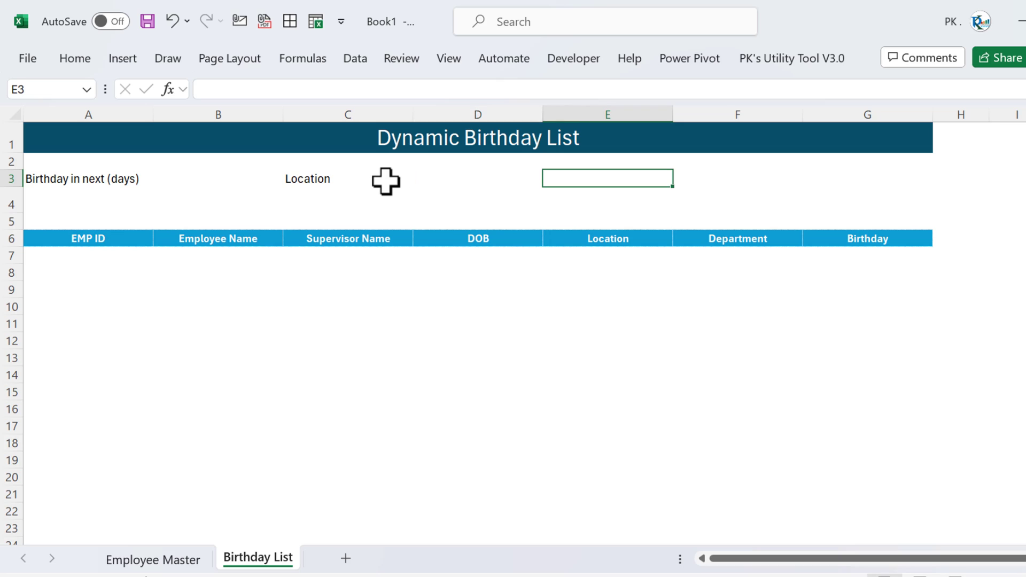
type("Department")
key("Tab")
key("Tab")
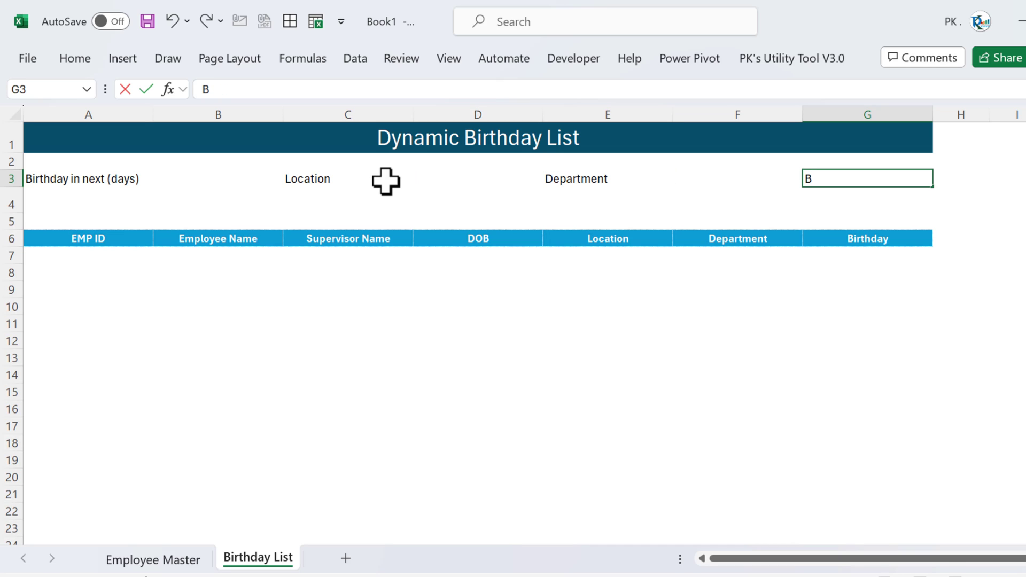
type("Birthday Count")
left_click(374, 197)
- Keep the formatting ribbon permanently open and fill cell A4 with the lightest theme green
left_click(73, 199)
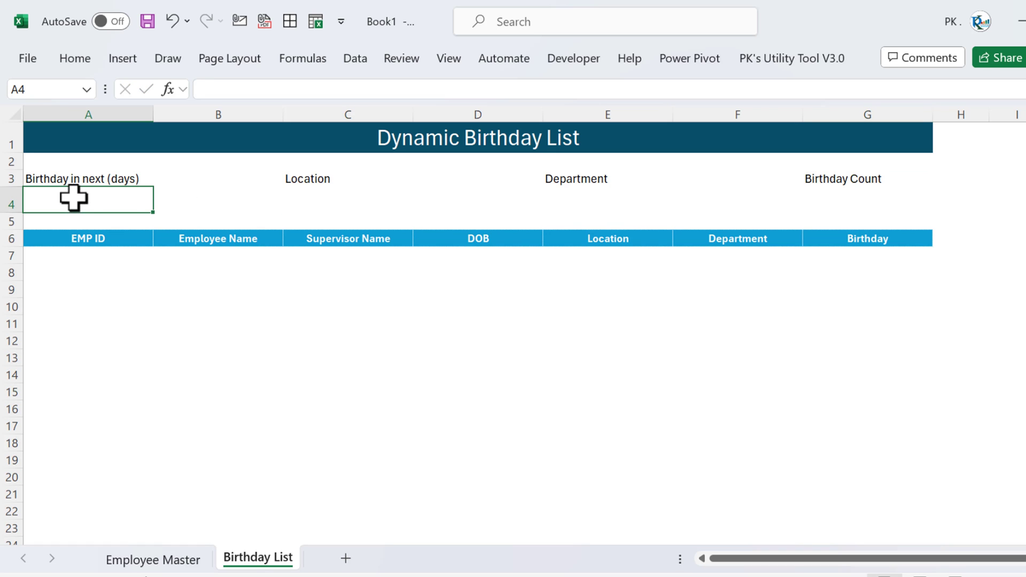
left_click(78, 59)
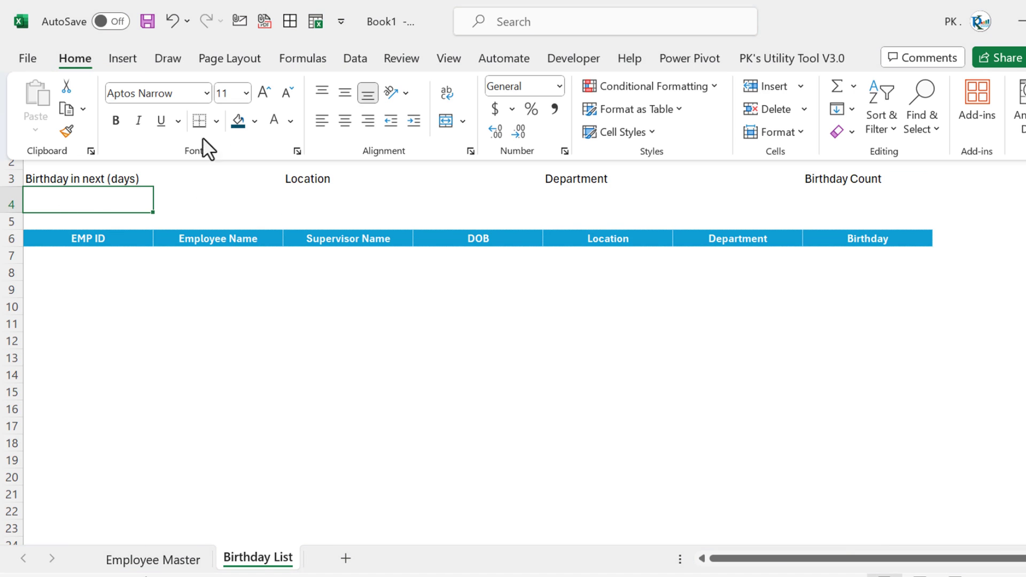
double_click(87, 63)
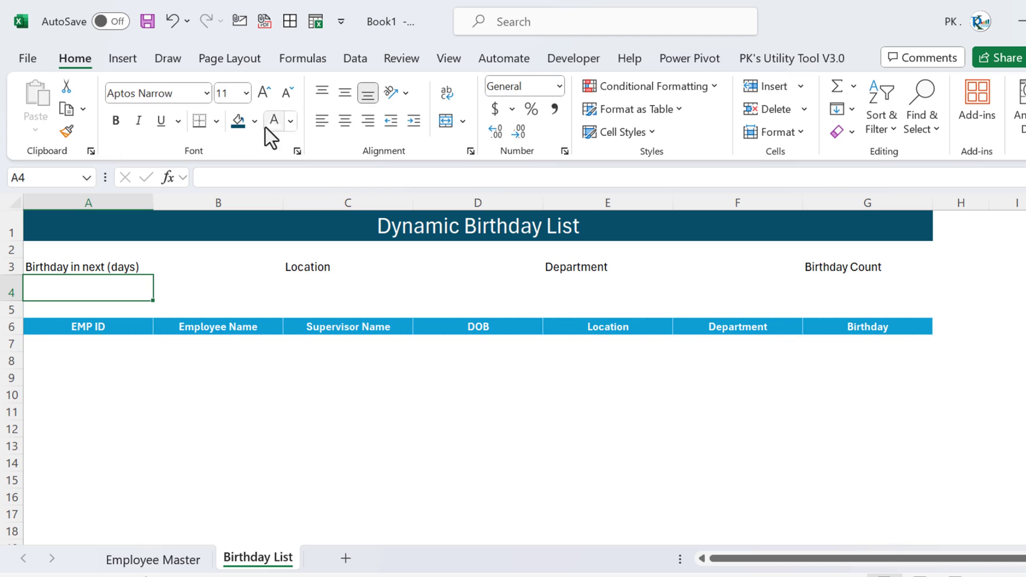
left_click(253, 121)
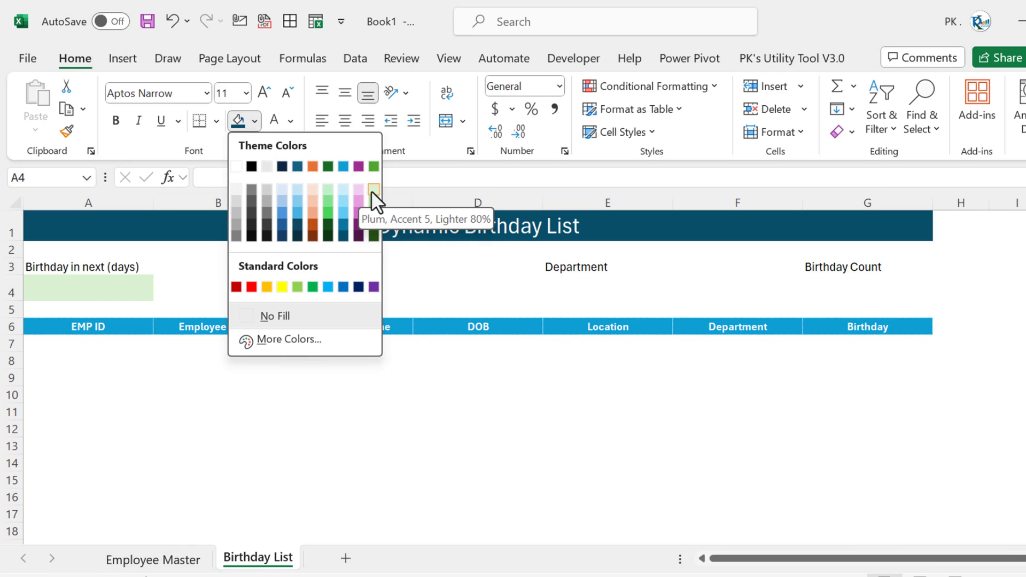
left_click(374, 189)
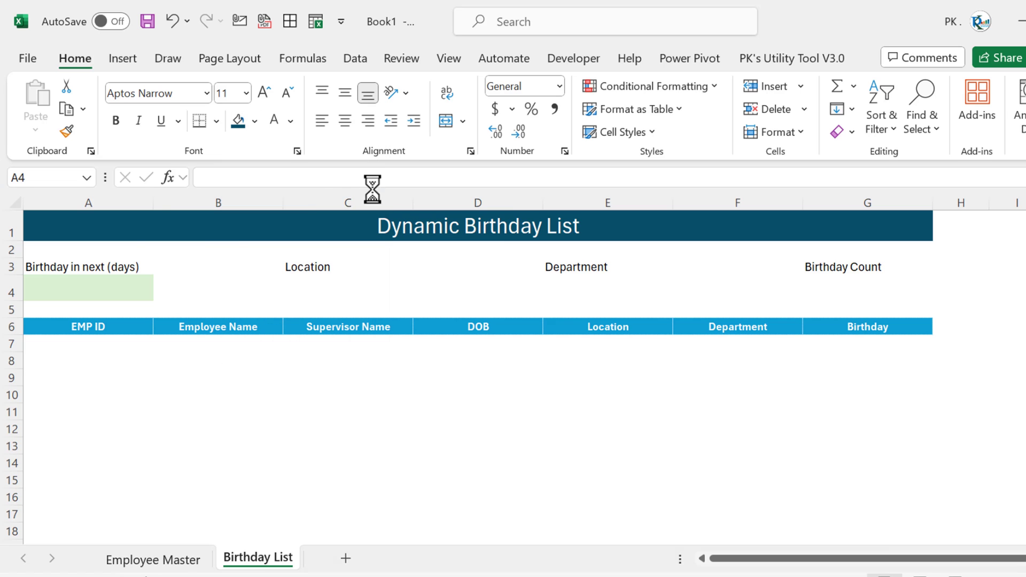
- Format the label in A3 with a green fill and a bold white font
left_click(137, 264)
left_click(255, 121)
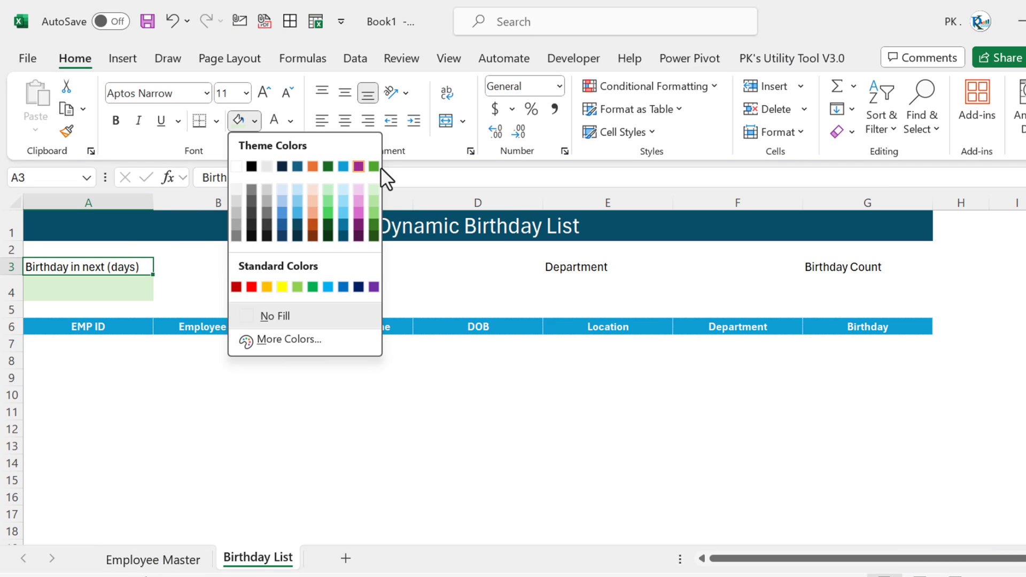
left_click(373, 163)
left_click(275, 121)
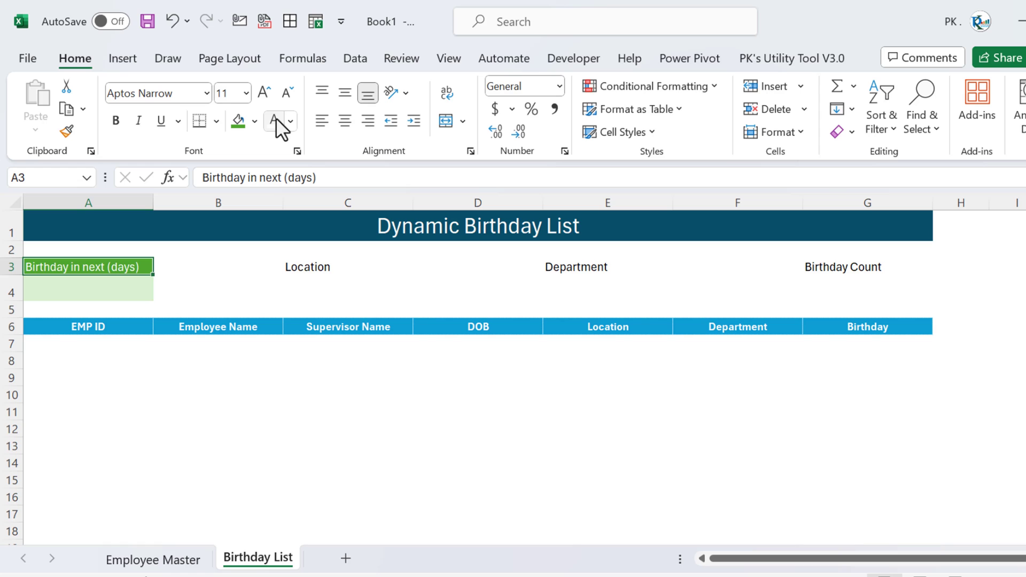
left_click(116, 120)
- Add green outline and inside borders to cells A3:A4
left_click_drag(121, 268, 123, 295)
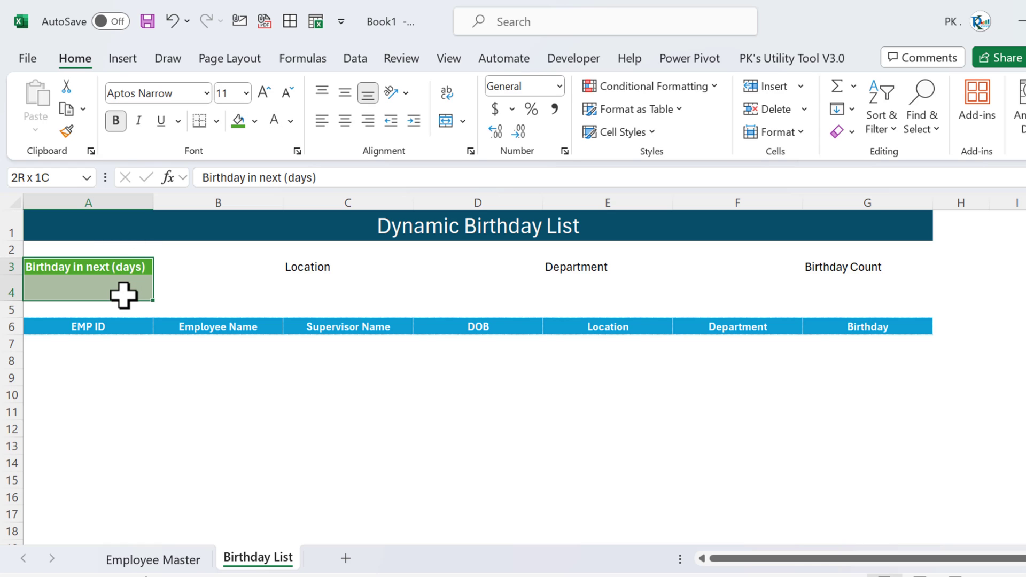
key("ctrl+1")
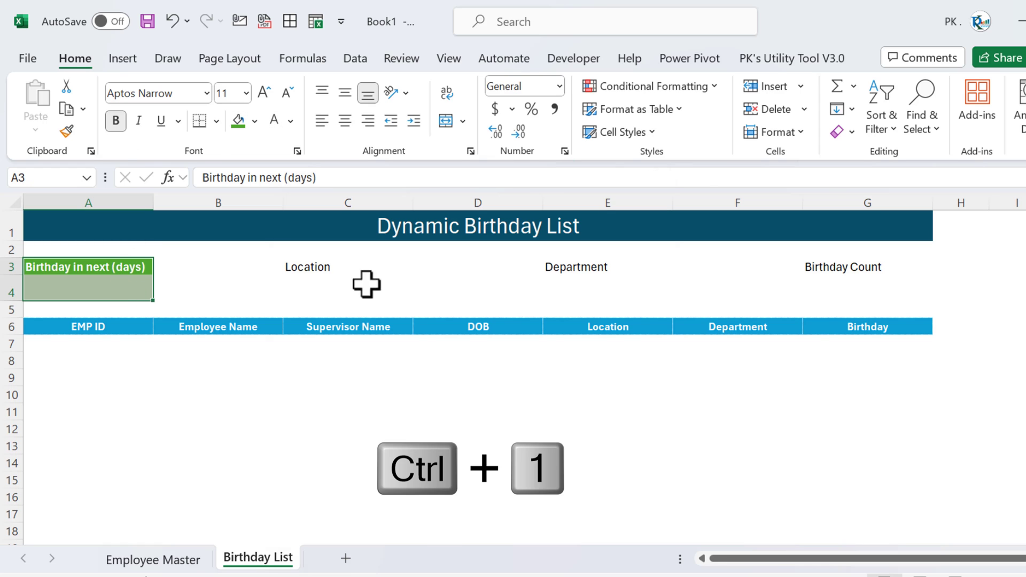
left_click(461, 178)
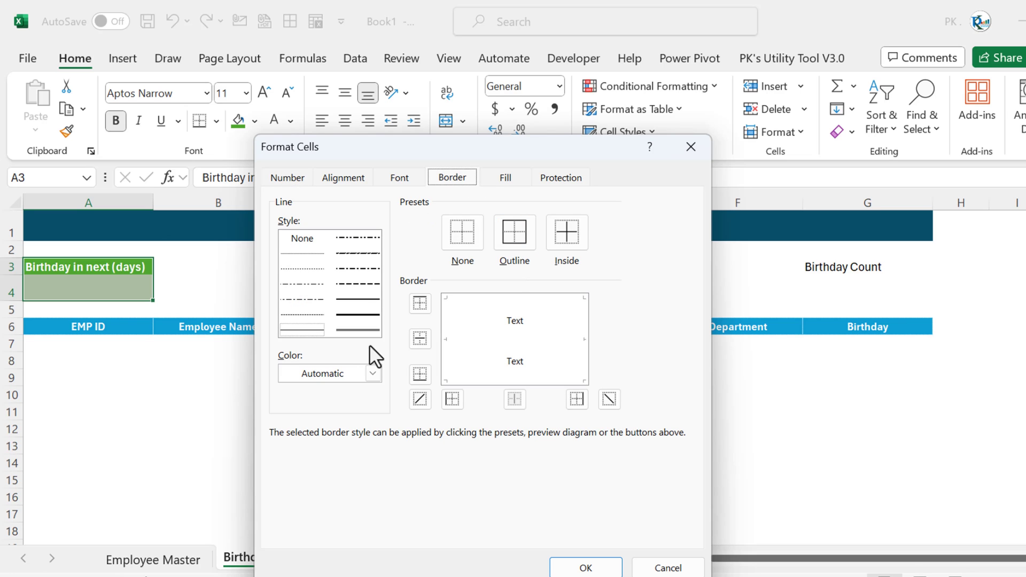
left_click(368, 301)
left_click(373, 373)
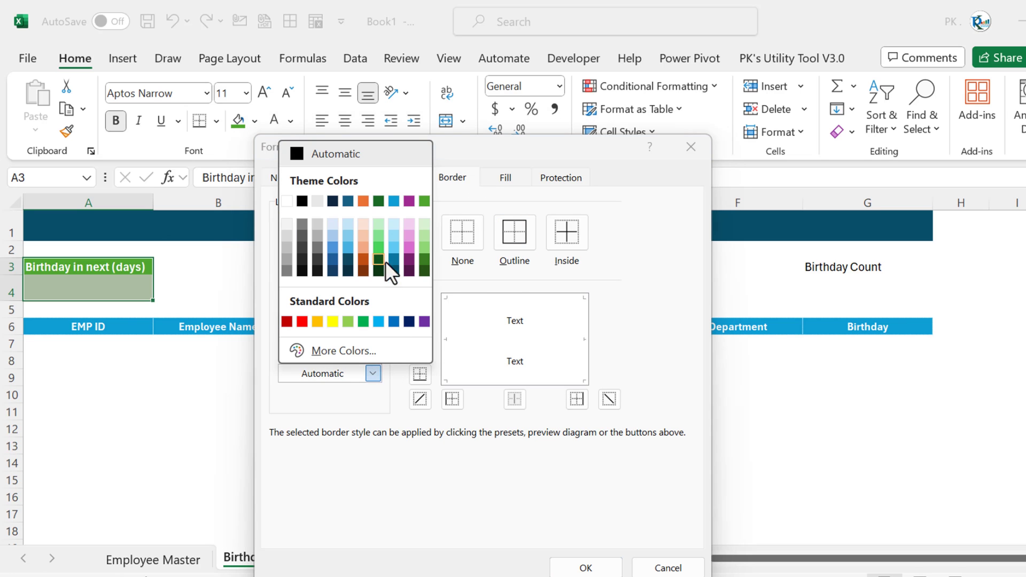
left_click(424, 201)
left_click(519, 232)
left_click(564, 233)
left_click(586, 567)
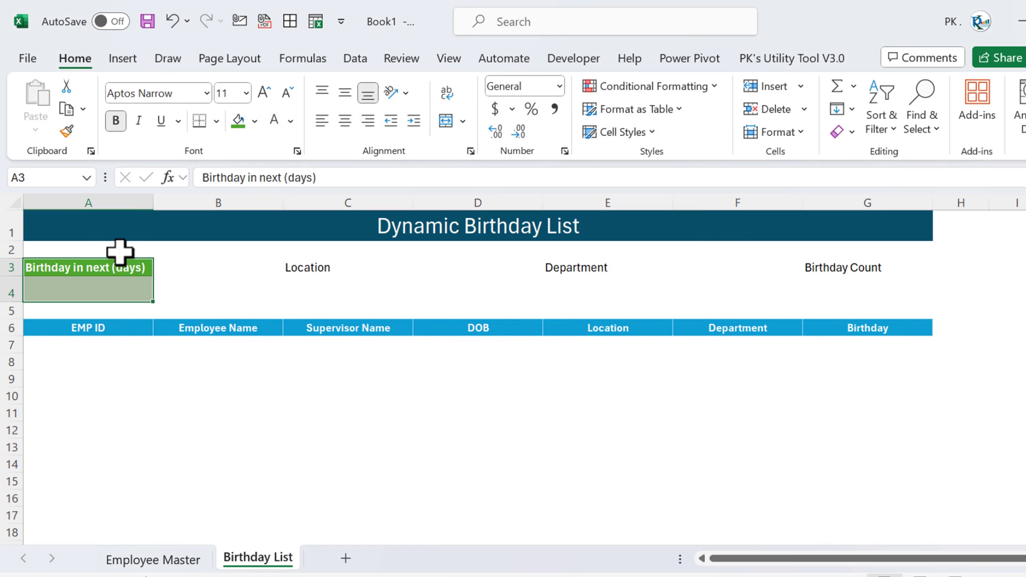
- Copy the formatting of A3:A4 to the Location, Department and Birthday Count boxes with Format Painter
double_click(66, 131)
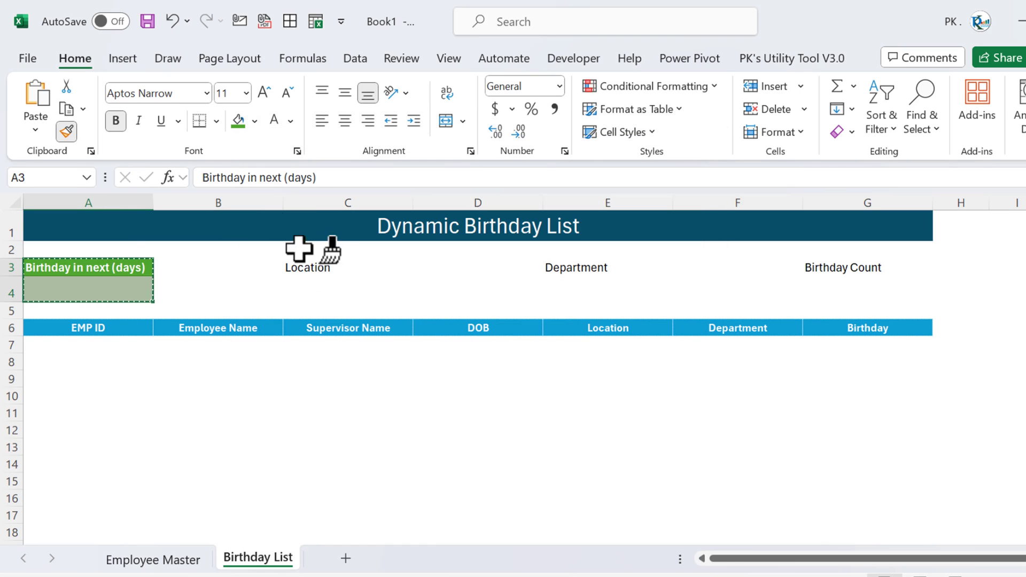
left_click(316, 270)
left_click(594, 271)
left_click(813, 270)
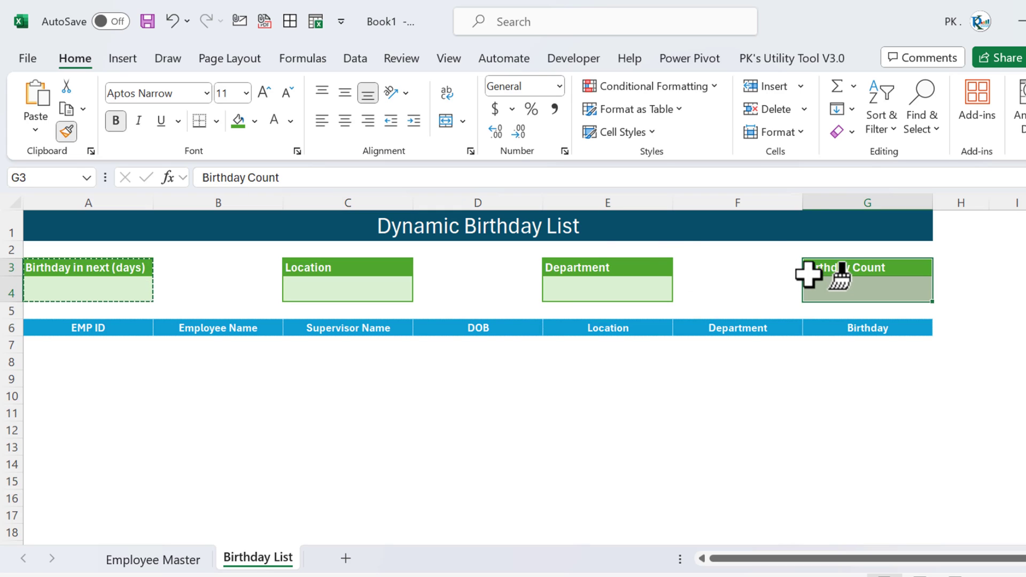
left_click_drag(917, 294, 909, 292)
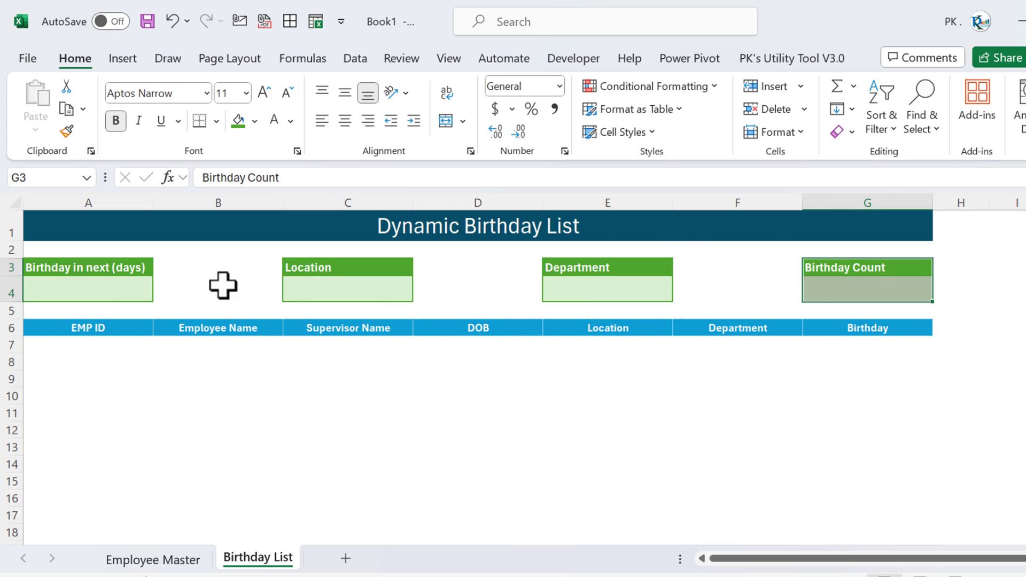
- Center the labels in A3:G3 horizontally
left_click(150, 265)
left_click_drag(87, 270, 815, 268)
left_click(345, 120)
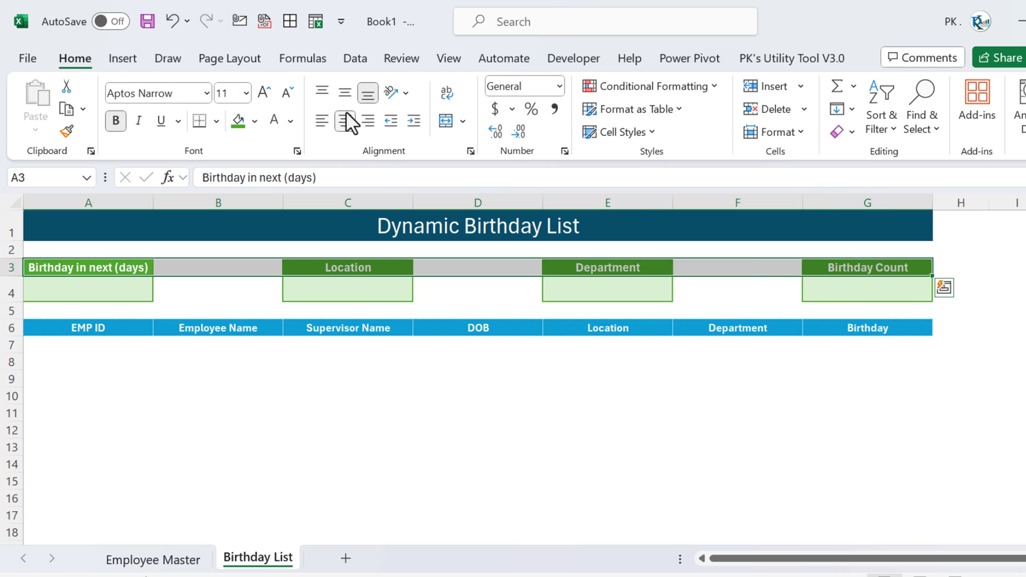
left_click(457, 299)
left_click(610, 291)
left_click_drag(334, 271, 812, 285)
left_click(395, 282)
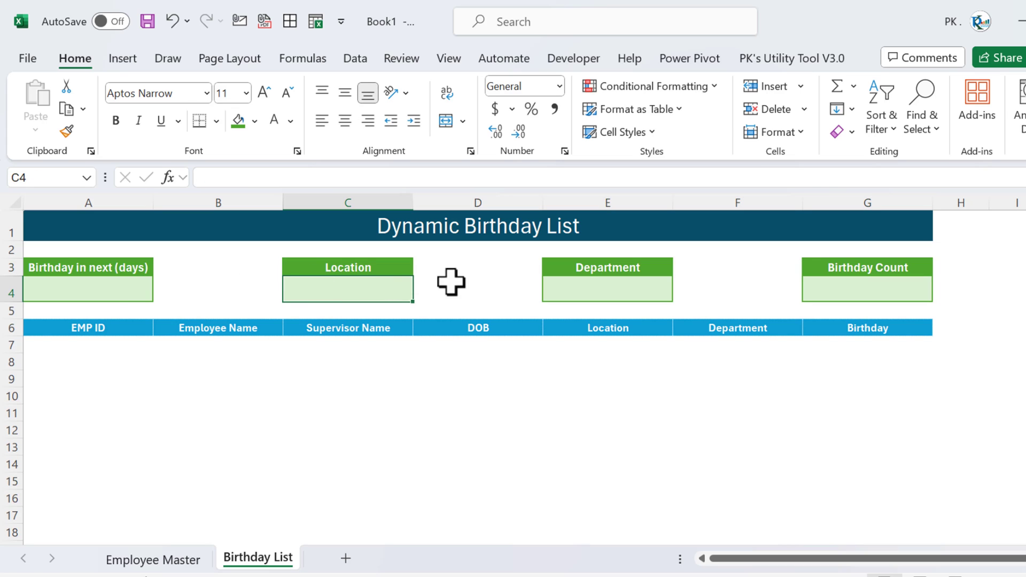
- Enter 30 in A4 as the number of days to look ahead for birthdays
left_click(109, 281)
left_click(115, 344)
key("Up")
key("Up")
key("Up")
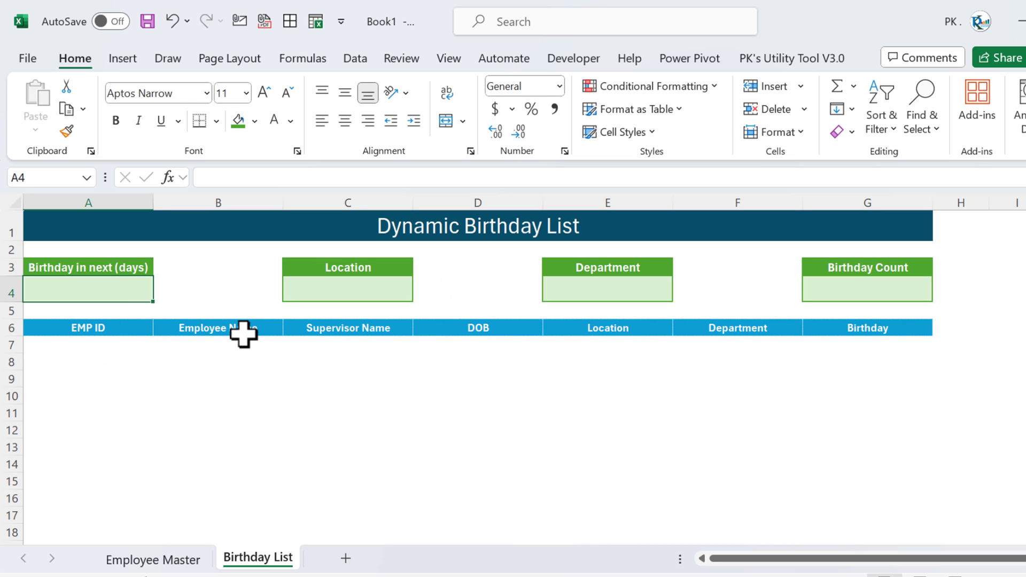
type("30")
key("Return")
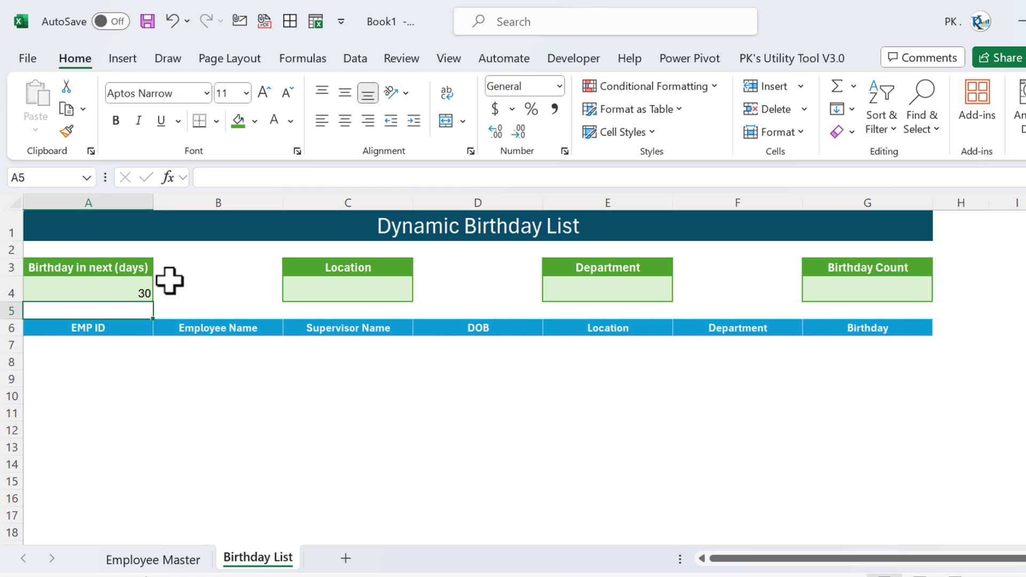
- Center the value in A4 horizontally and vertically, and make it bold at font size 18
left_click(126, 287)
left_click(322, 121)
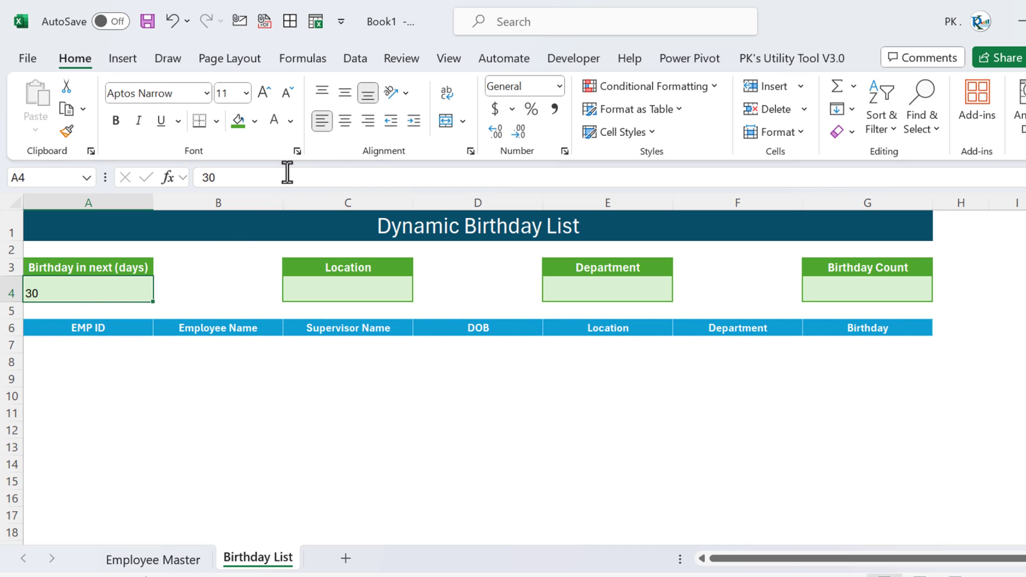
key("alt+h")
key("a")
key("c")
key("alt+h")
key("a")
key("m")
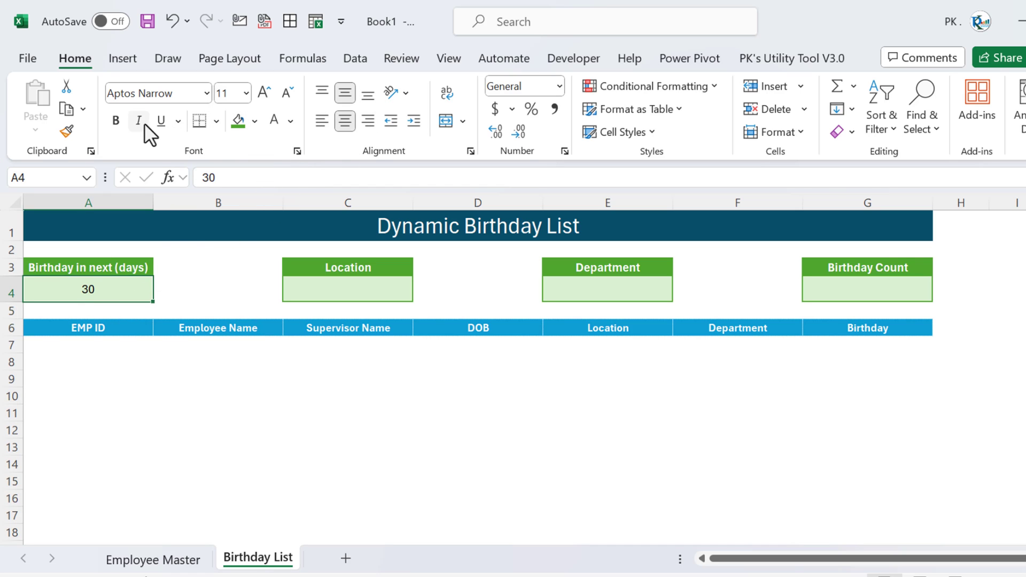
left_click(264, 93)
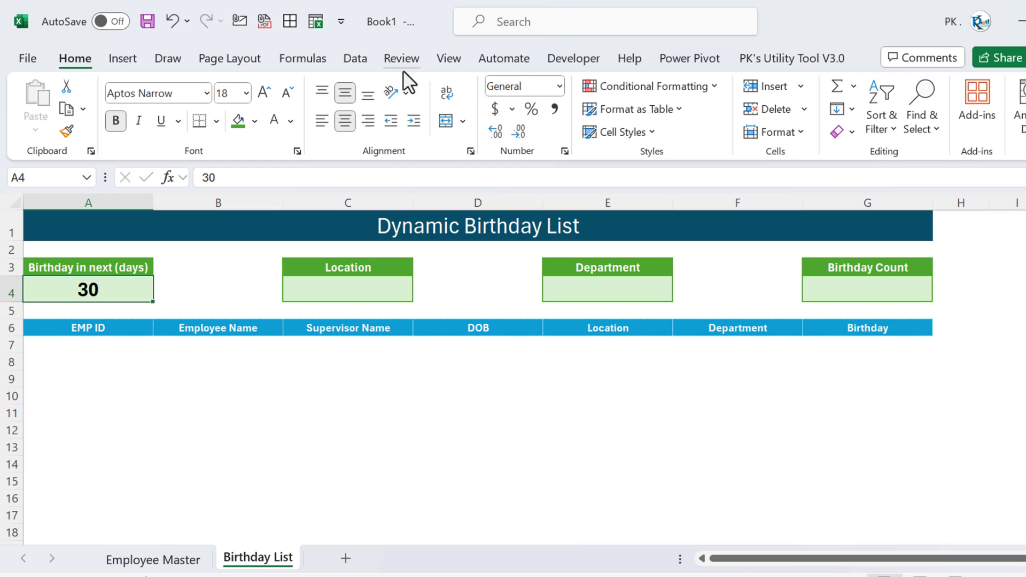
- Define a workbook-level name Criteria_Days that refers to ='Birthday List'!$A$4*-1
left_click(302, 58)
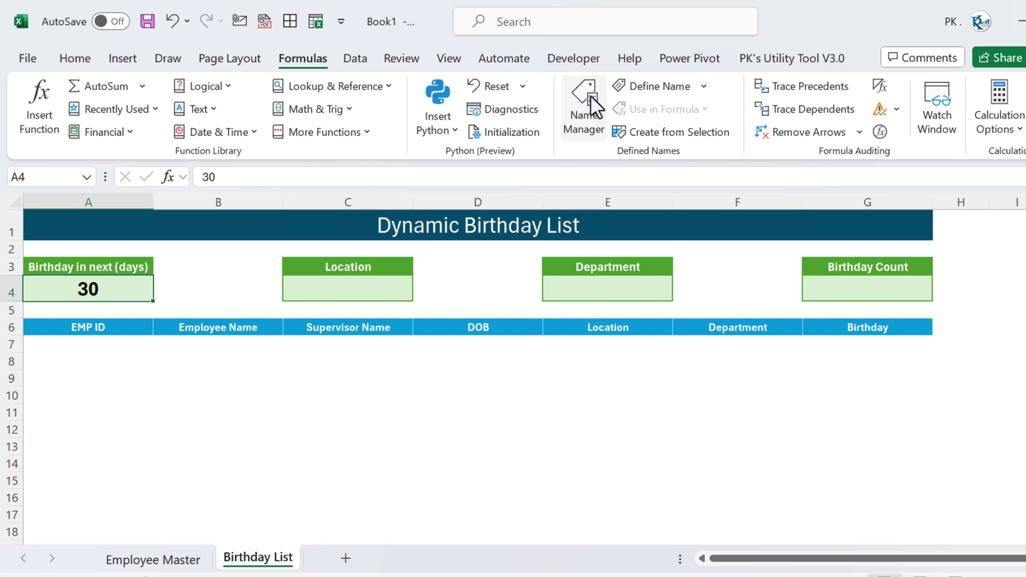
left_click(592, 105)
left_click(310, 219)
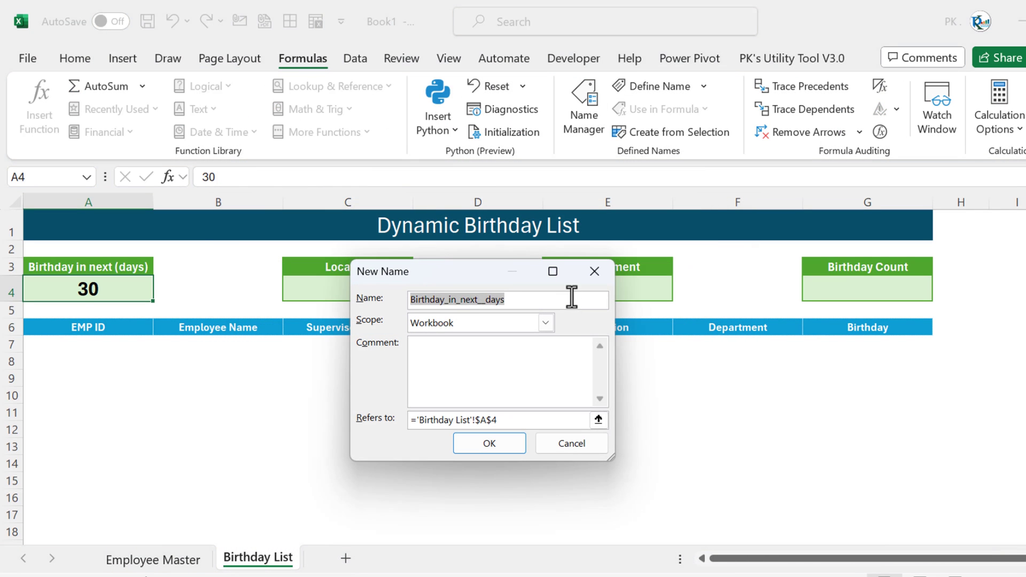
type("Criteri")
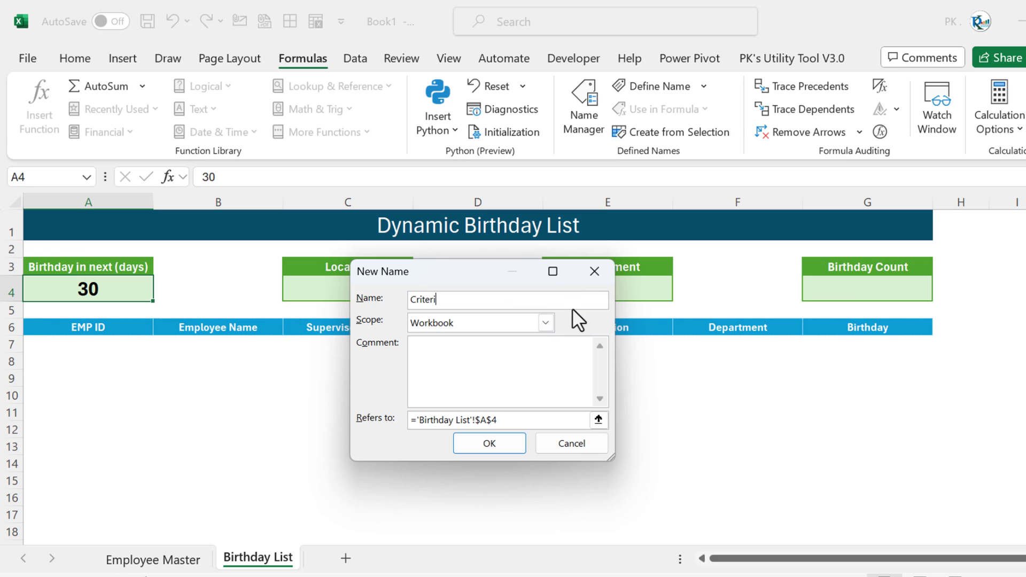
type("a_Days")
left_click(524, 416)
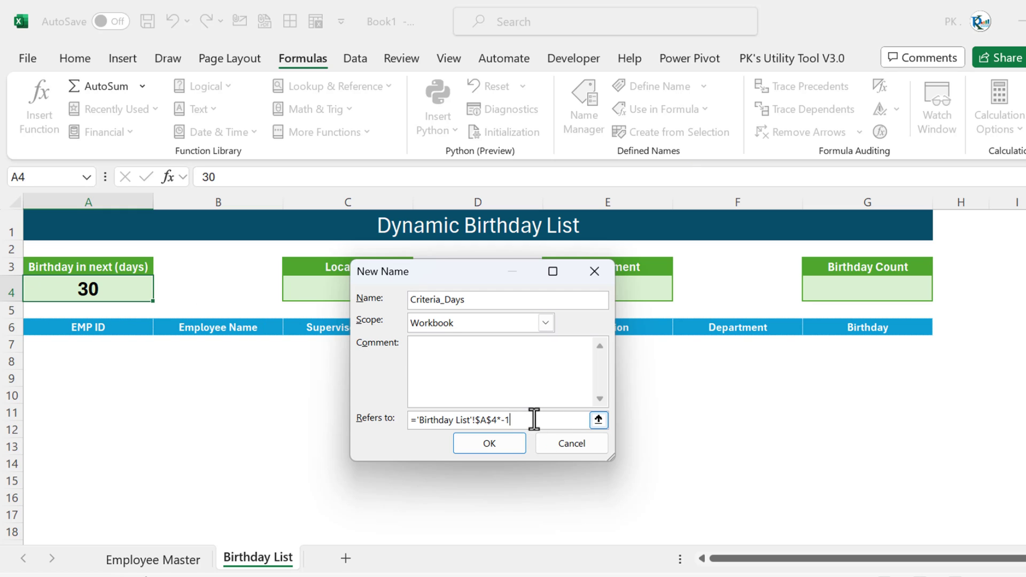
left_click(500, 443)
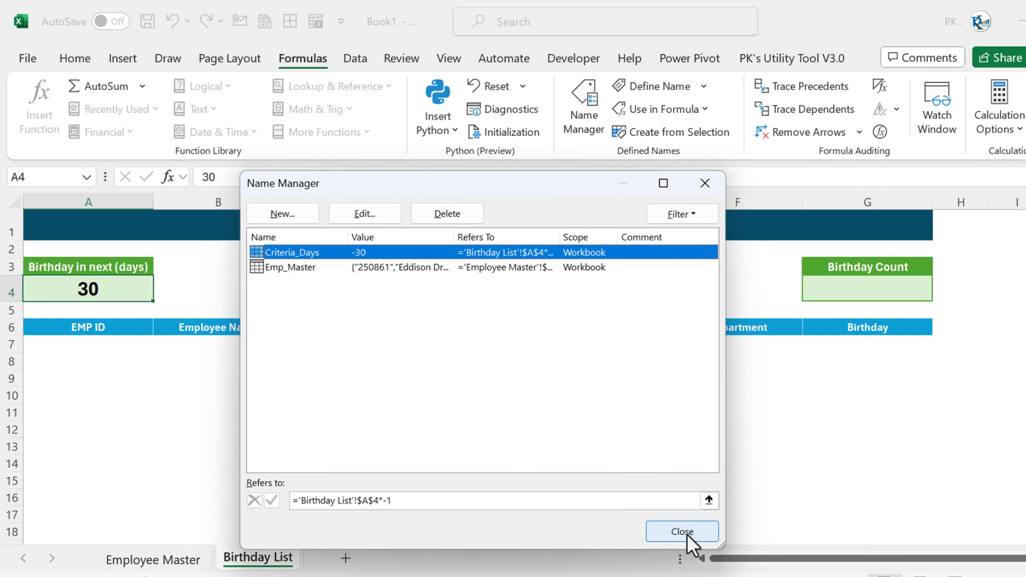
left_click(682, 532)
- Enter =UNIQUE(Emp_Master[Location]) in J1 of the Employee Master sheet to list the distinct locations
left_click(339, 288)
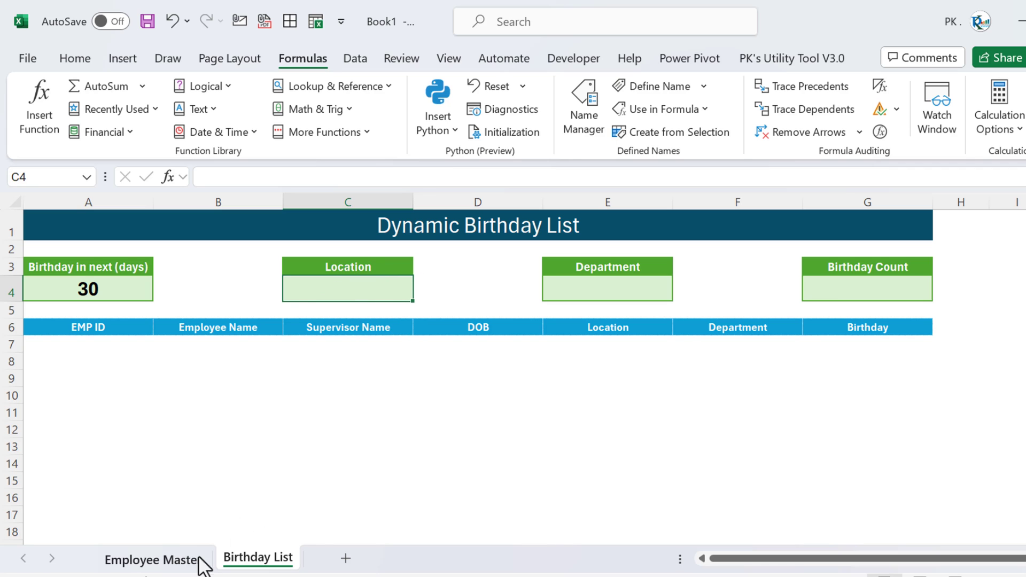
left_click(179, 560)
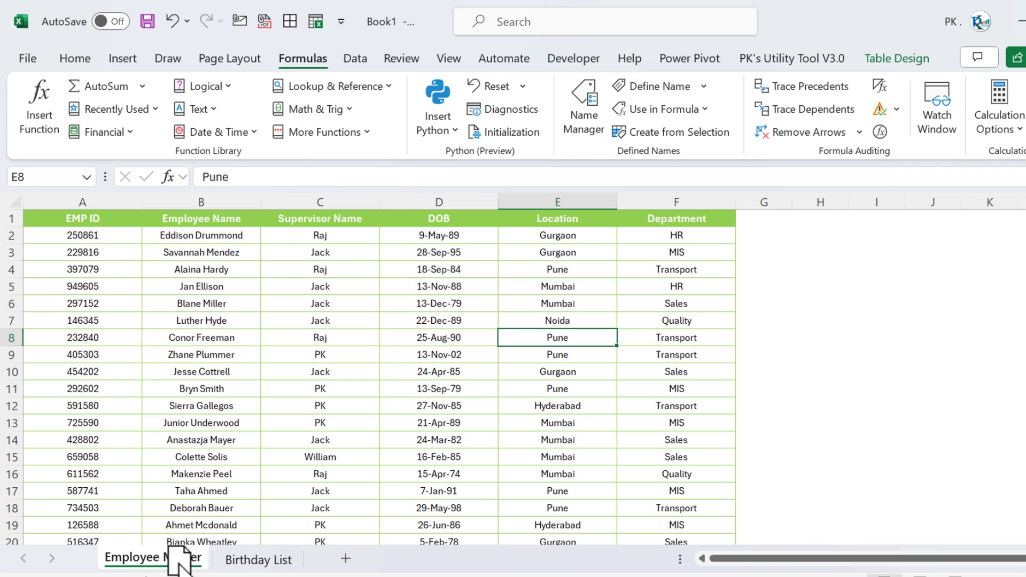
left_click(921, 224)
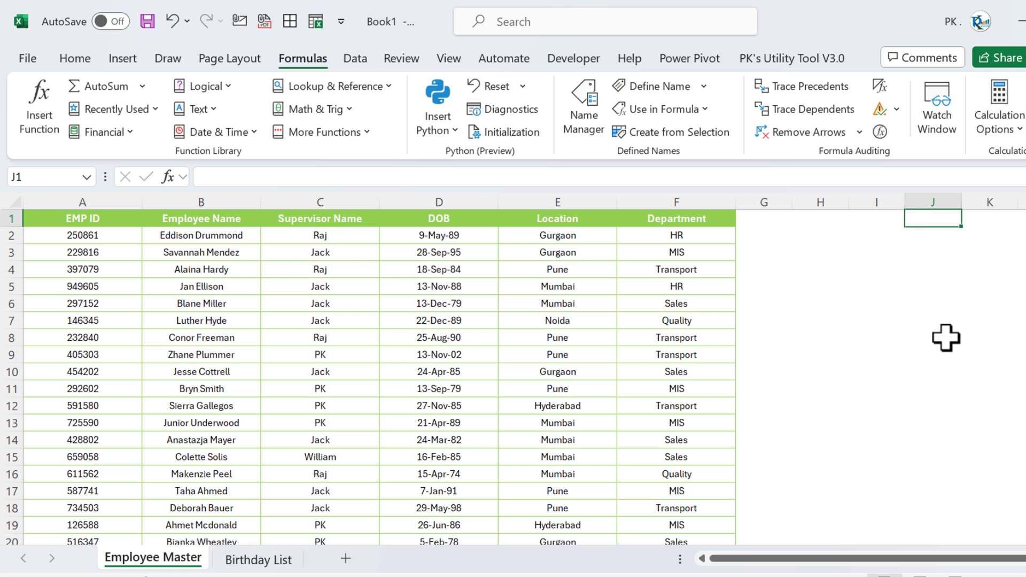
type("=un")
key("Down")
key("Down")
key("Tab")
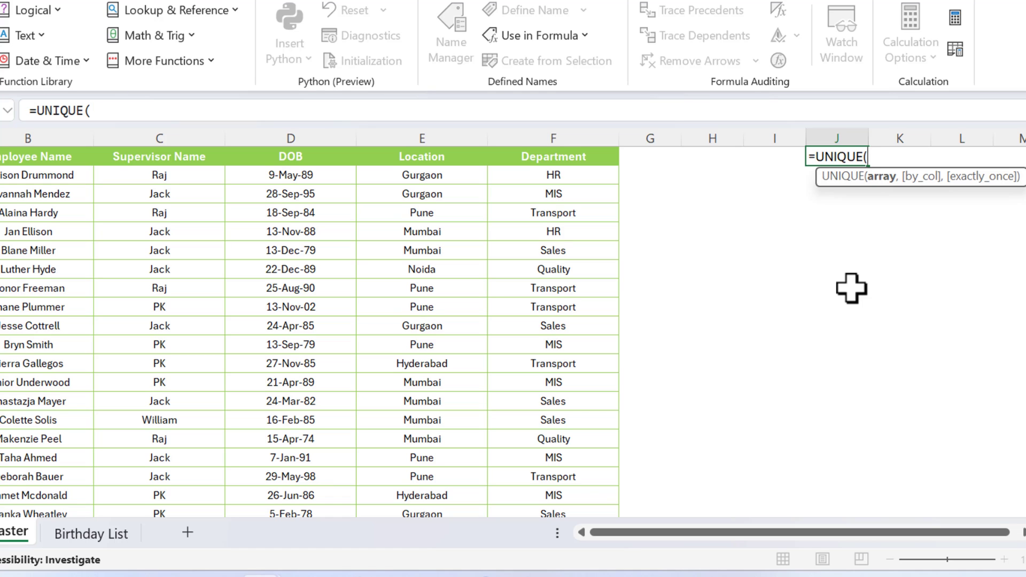
type("em")
key("Tab")
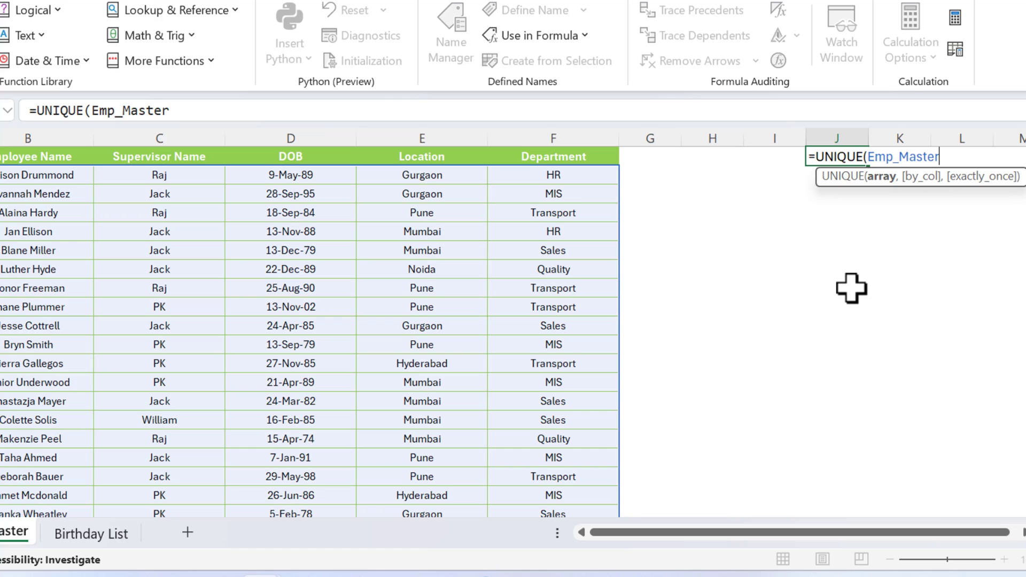
type("[")
key("Down")
key("Down")
key("Down")
key("Down")
key("Down")
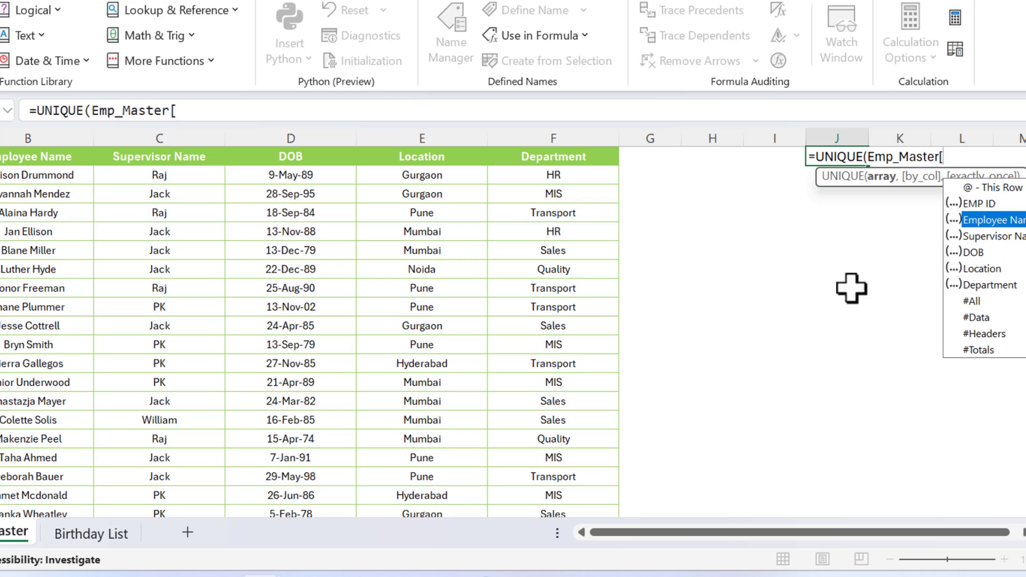
key("Tab")
type("]")
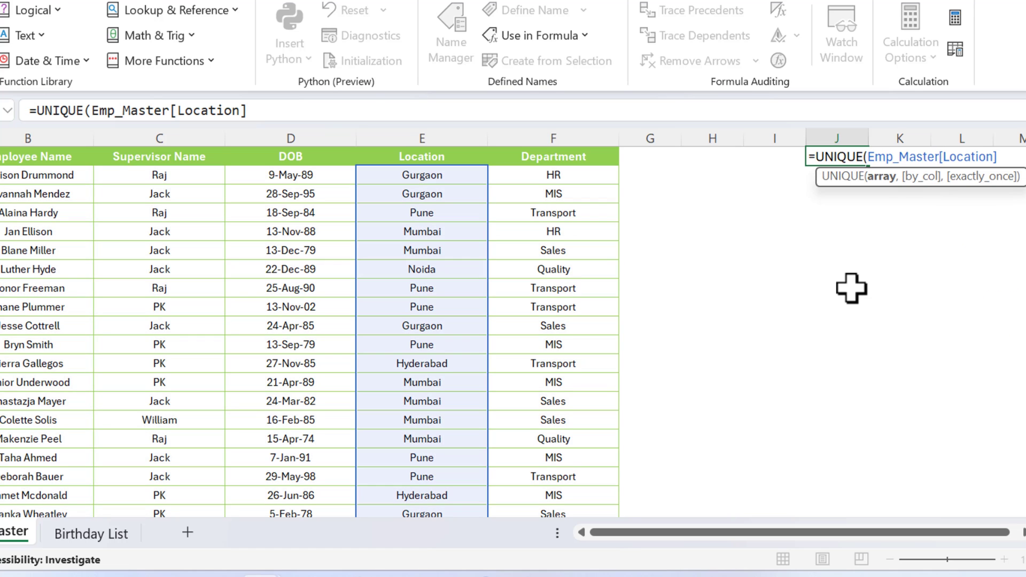
key("ctrl+Return")
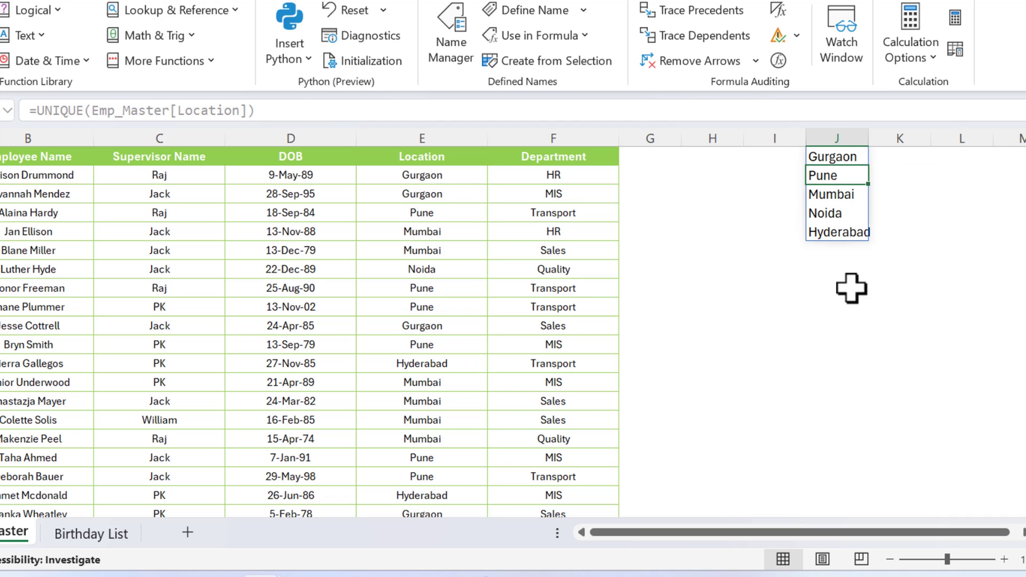
- Extend the formula in J1 to =VSTACK("All",UNIQUE(Emp_Master[Location])) so the location list starts with All
scroll(851, 289, "right", 1)
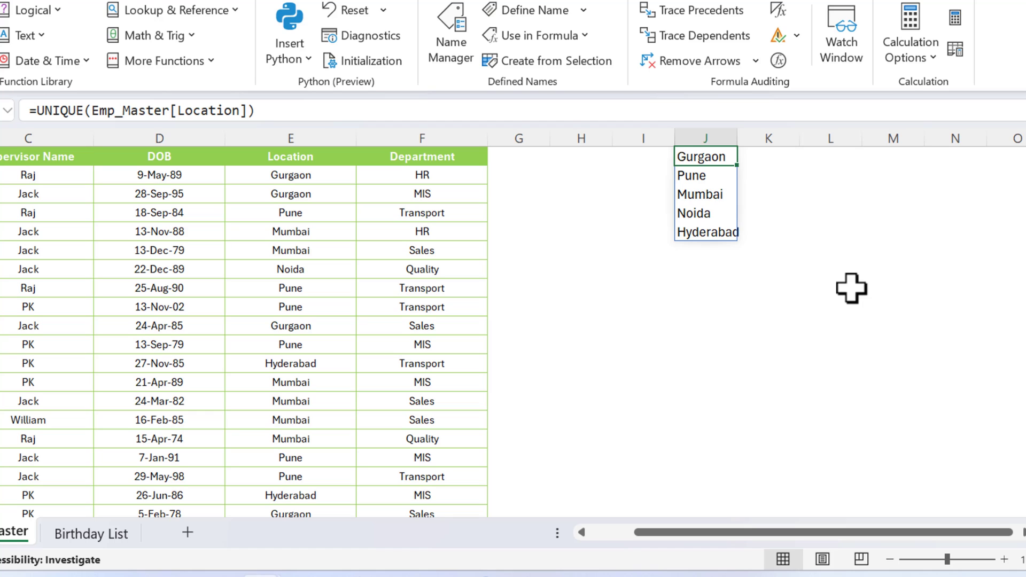
left_click_drag(698, 156, 699, 229)
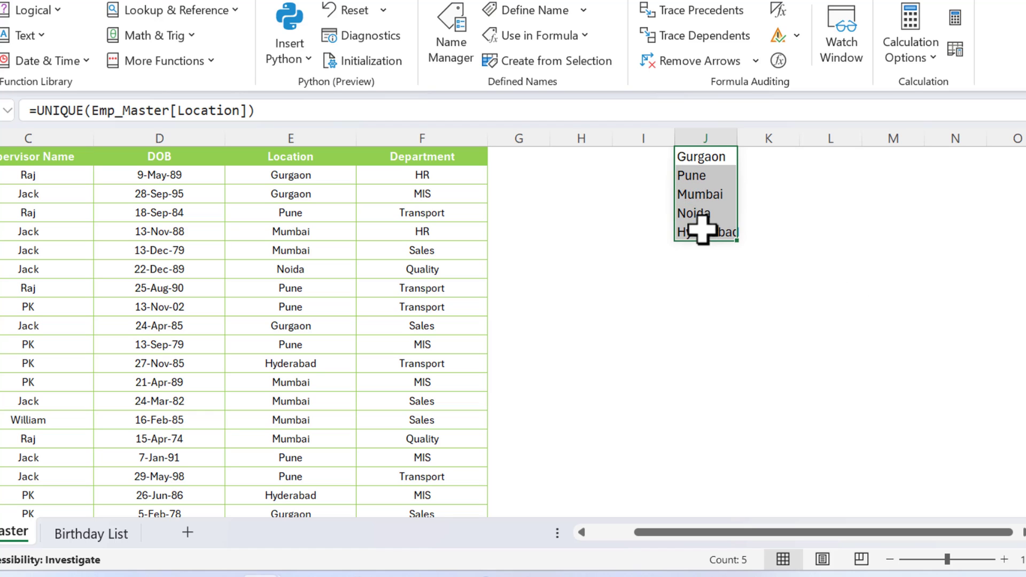
left_click(699, 159)
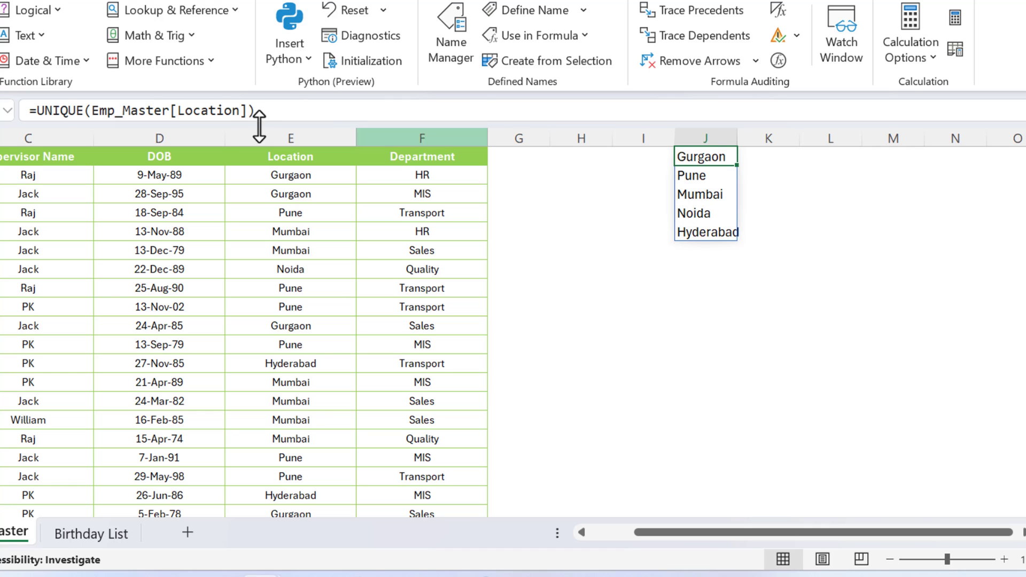
left_click(33, 114)
type("v")
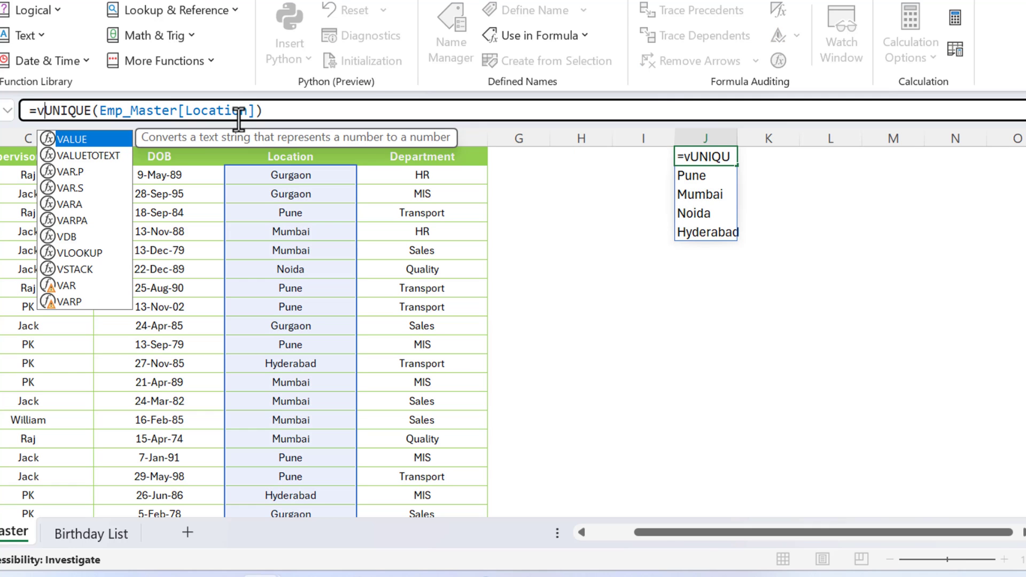
type("s")
key("Tab")
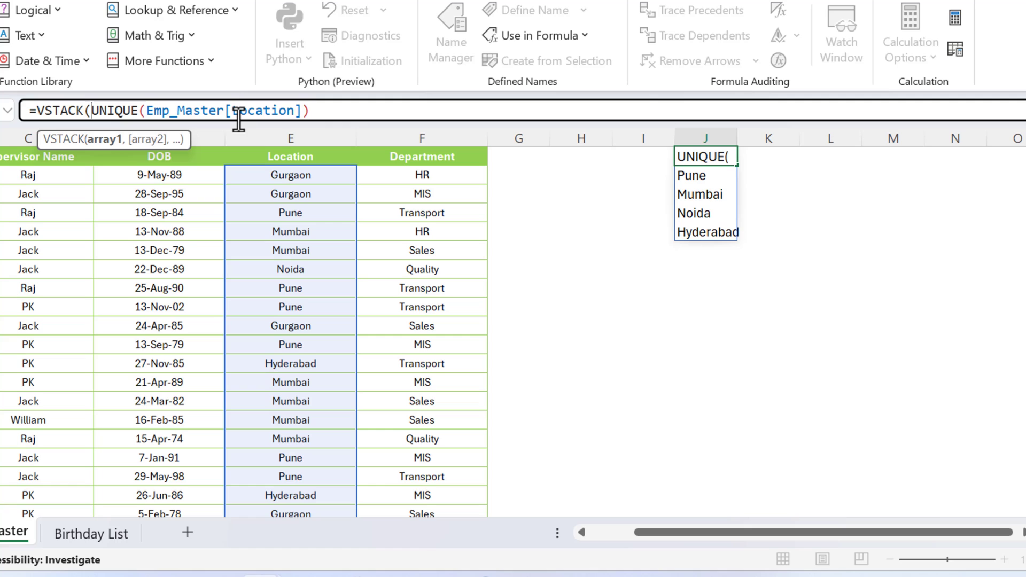
type("\"All\",")
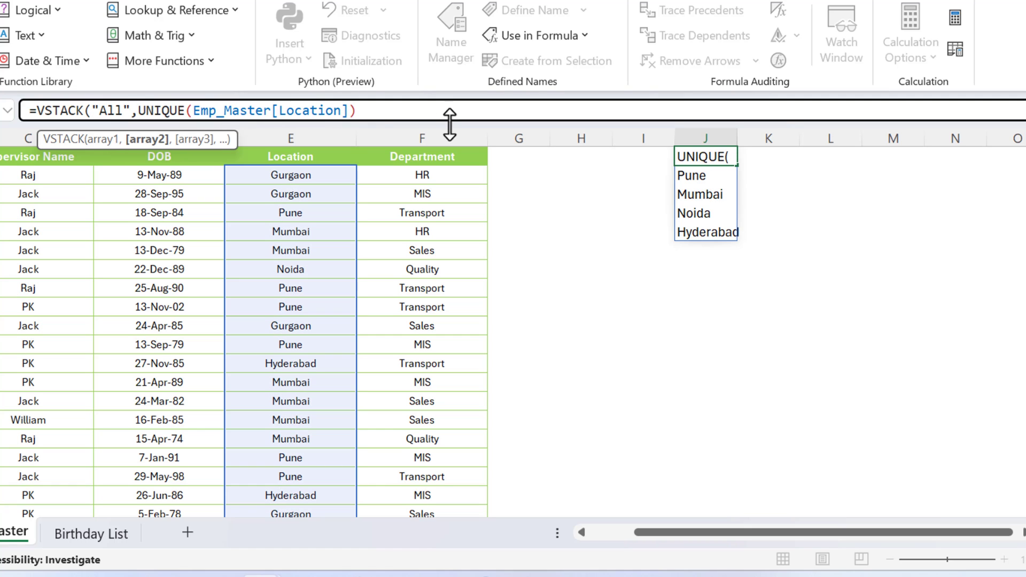
left_click(401, 110)
type(")")
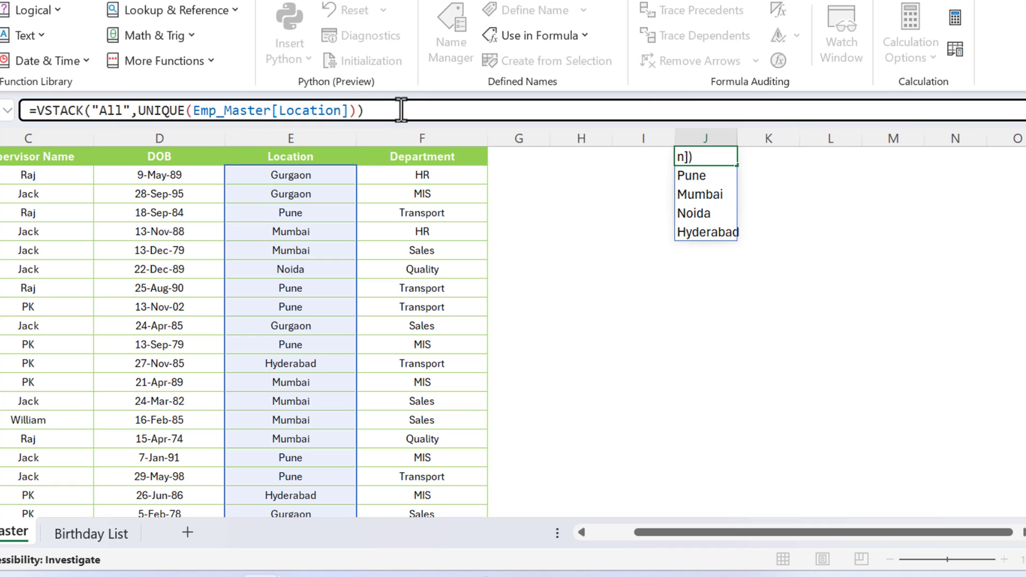
key("Return")
- Copy the location list from column J into column K, starting at K1
left_click_drag(698, 155, 699, 245)
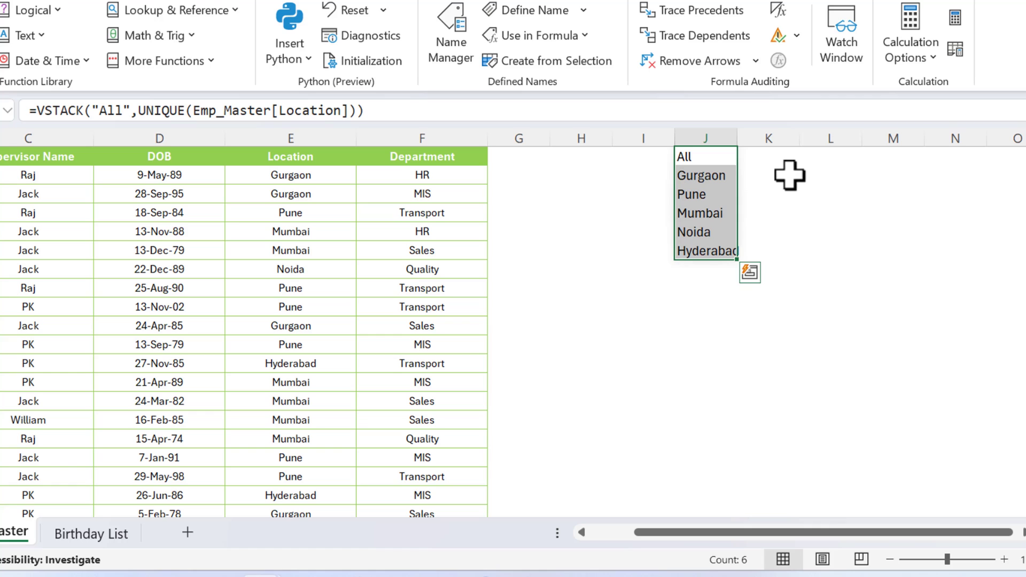
key("ctrl+c")
left_click(770, 158)
key("ctrl+v")
key("Escape")
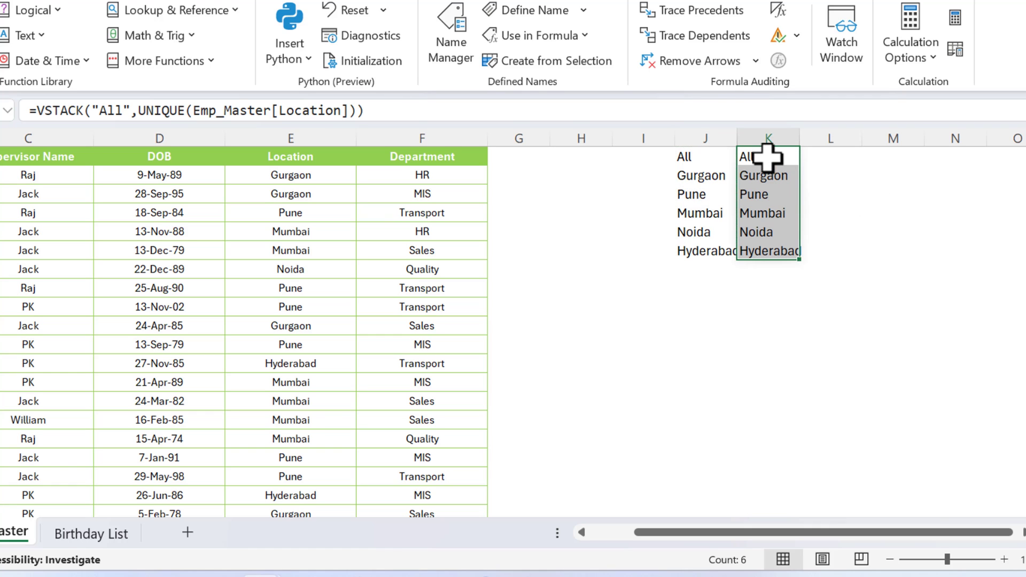
- Change the column reference in K1's formula to Department, giving =VSTACK("All",UNIQUE(Emp_Master[Department]))
left_click(769, 159)
double_click(340, 110)
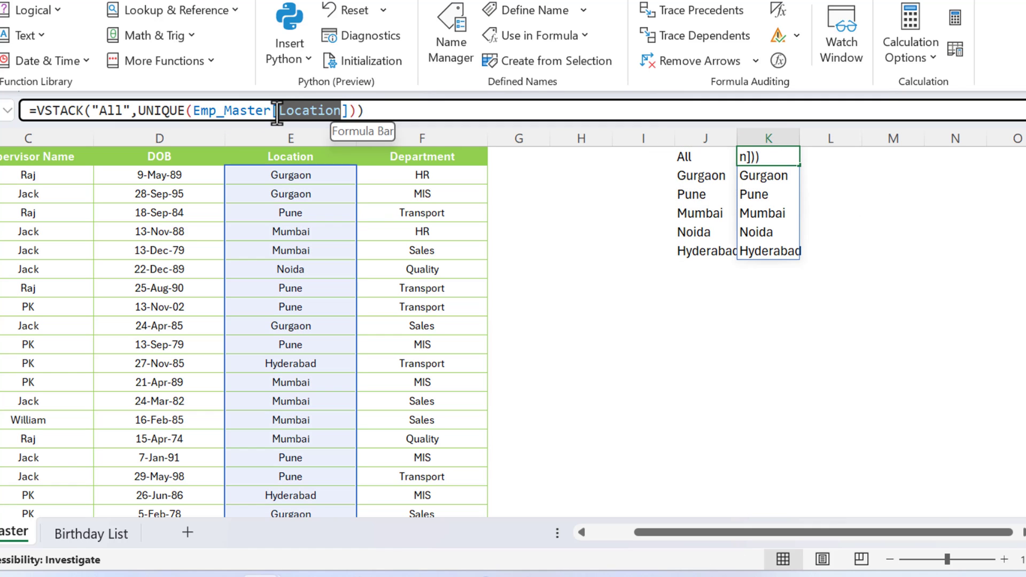
type("de")
key("Tab")
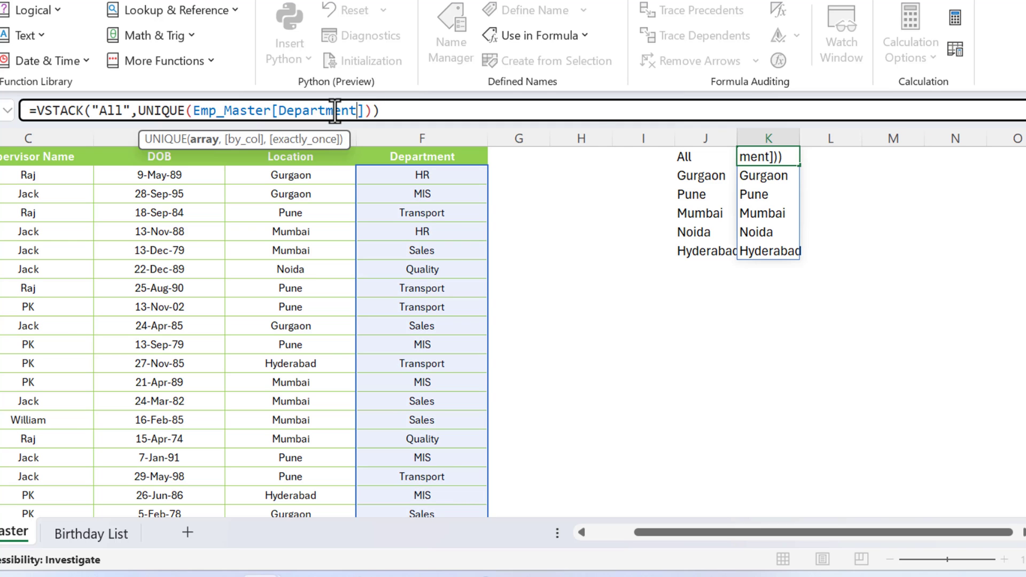
key("ctrl+Return")
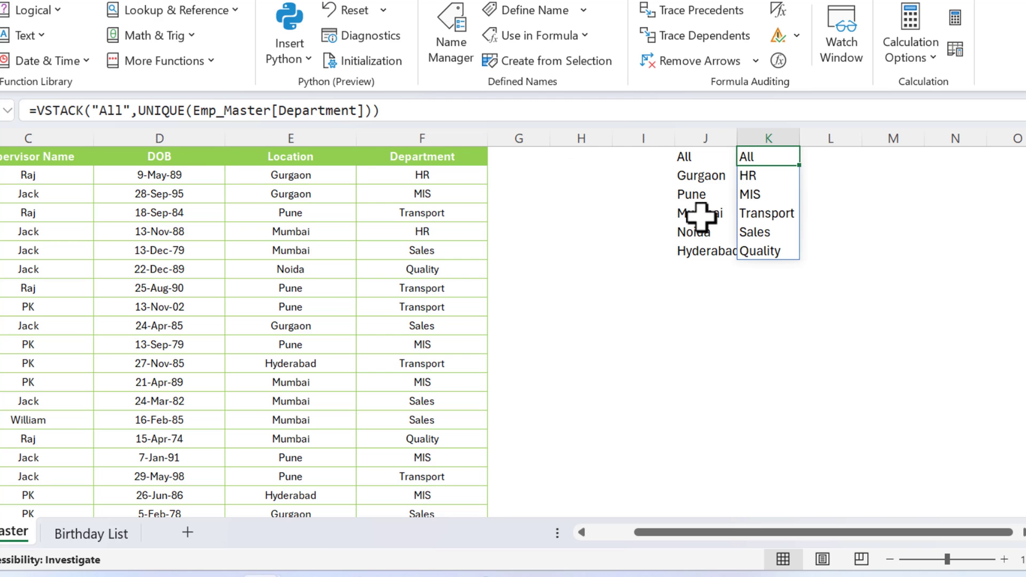
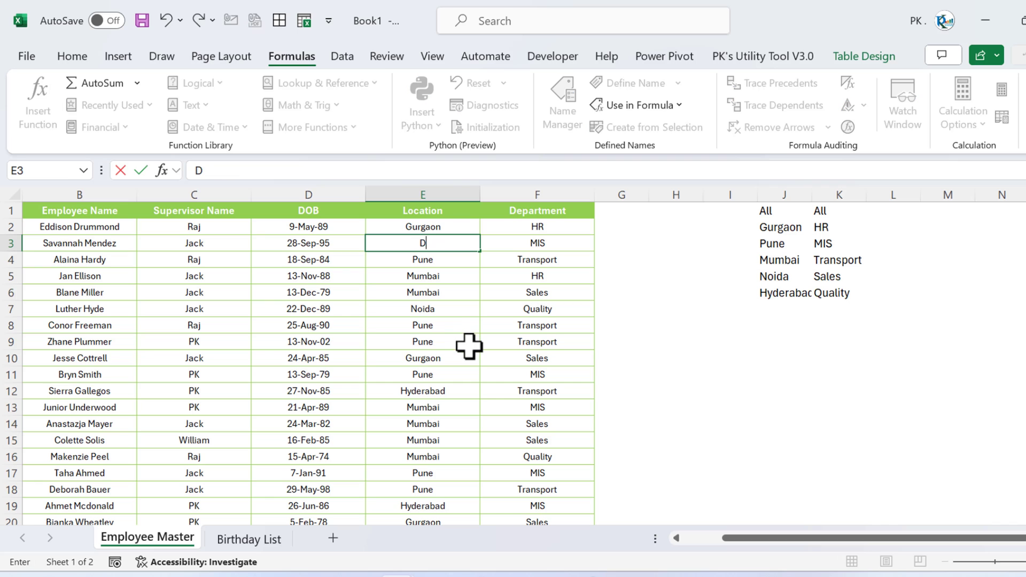
- Change the location in E3 to Delhi and check the Location dropdown options on the Birthday List sheet
key("Return")
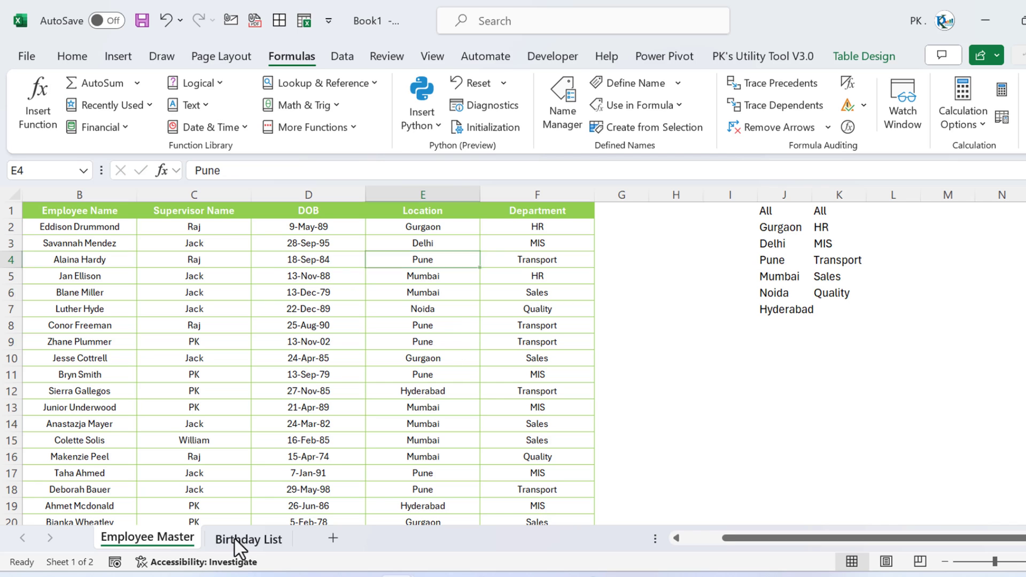
left_click(225, 541)
left_click(406, 282)
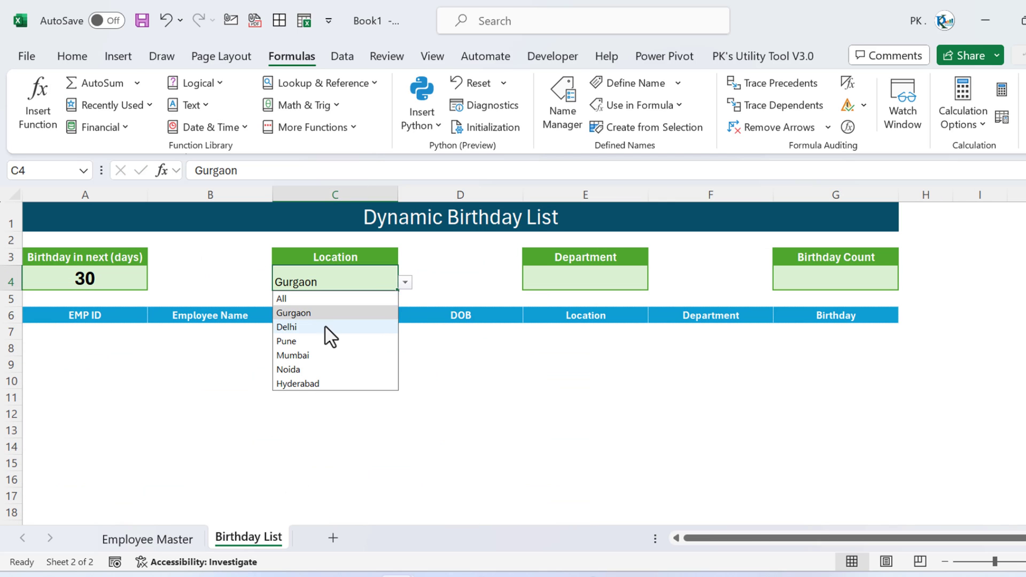
key("Escape")
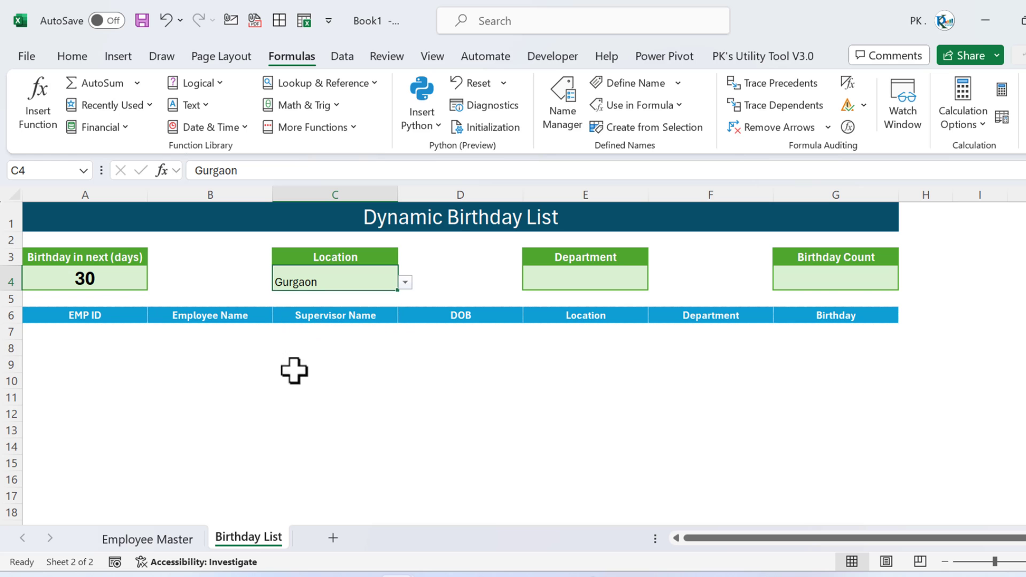
- Set E3 on the Employee Master sheet back to Gurgaon by filling down from E2
left_click(183, 541)
key("Up")
key("ctrl+d")
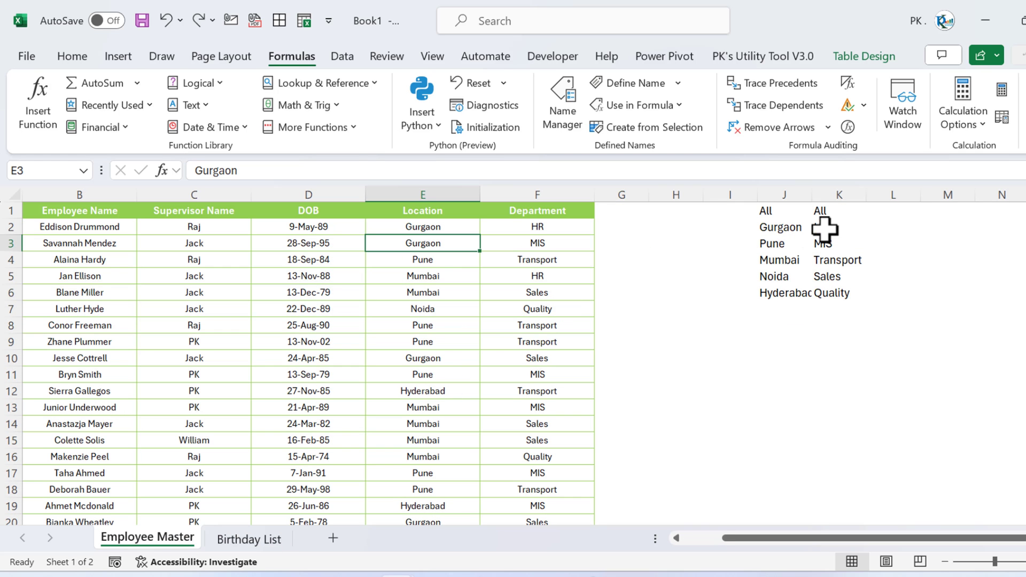
- Center C4:G4 on the Birthday List sheet horizontally and vertically, and make the cells bold
left_click(238, 540)
left_click_drag(344, 277, 807, 272)
left_click(73, 57)
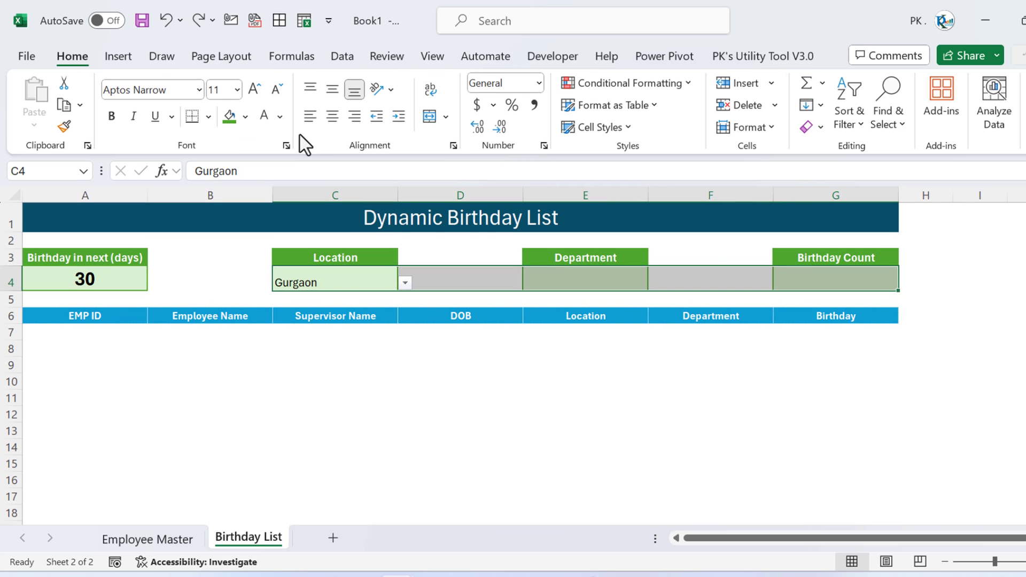
left_click(334, 117)
left_click(333, 87)
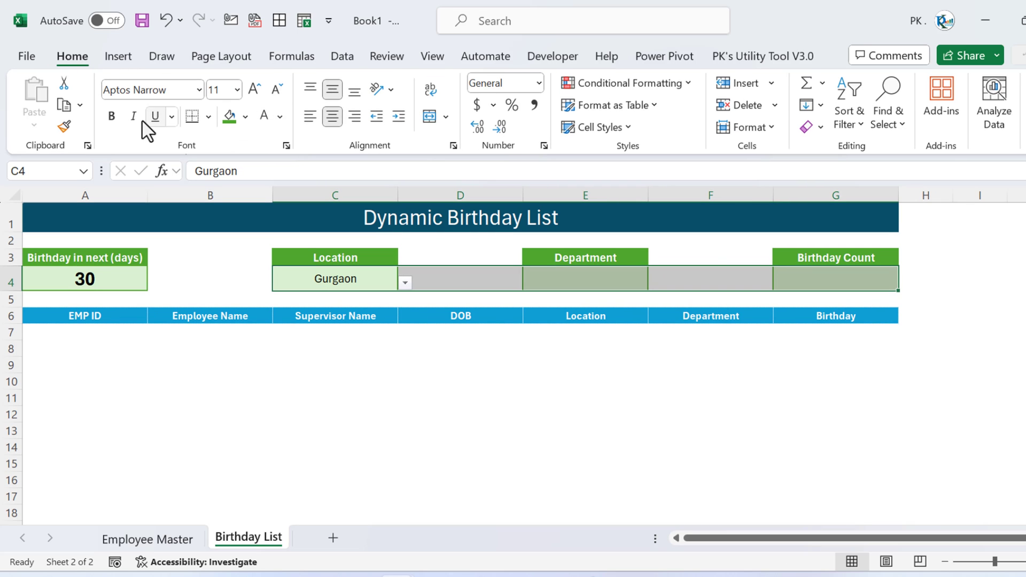
left_click(112, 116)
- Add list data validation to the Department filter cell E4 with the source ='Employee Master'!$K$1#
left_click(598, 283)
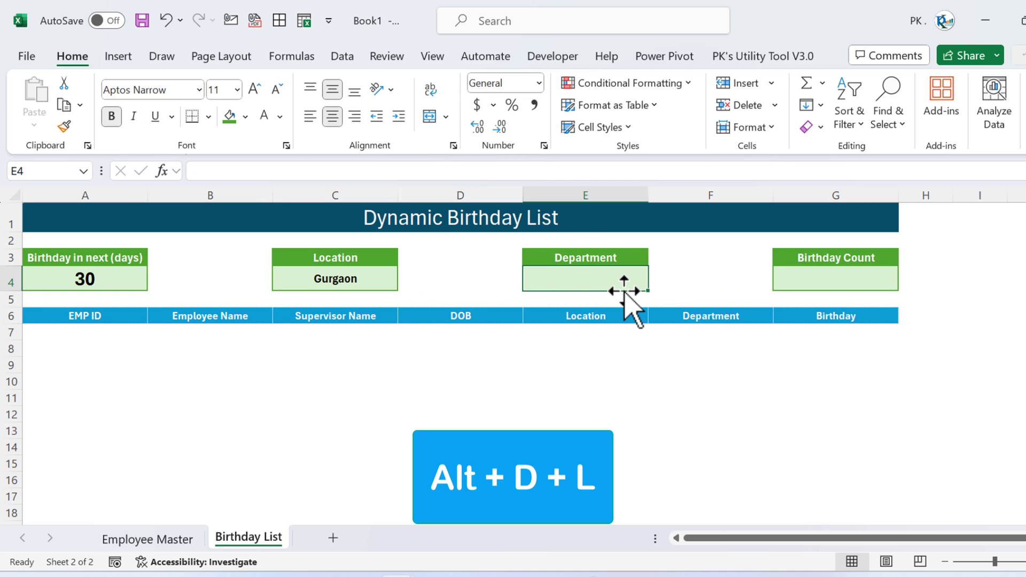
key("alt+d")
key("l")
left_click(380, 311)
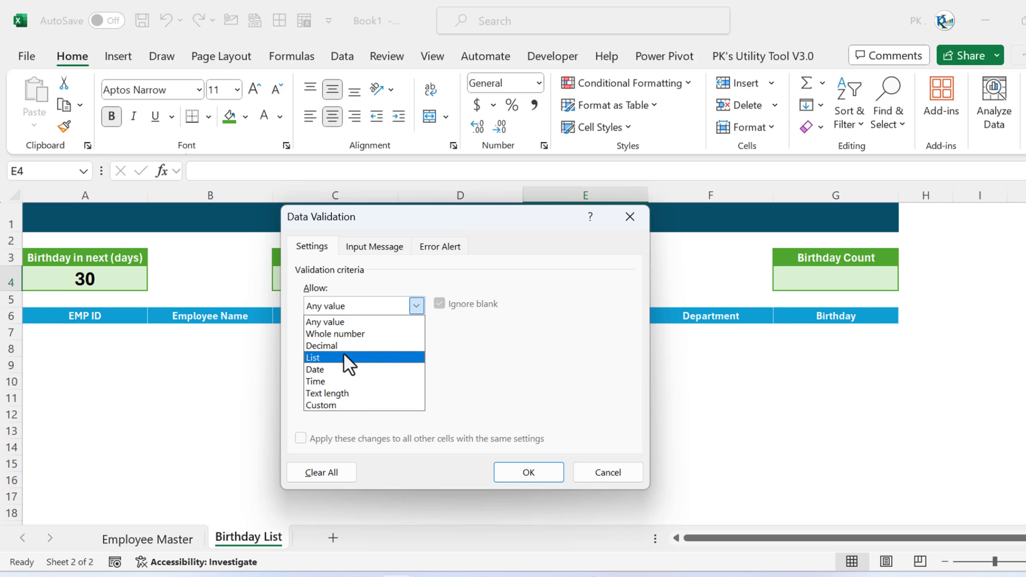
left_click(345, 357)
left_click(342, 380)
left_click(163, 538)
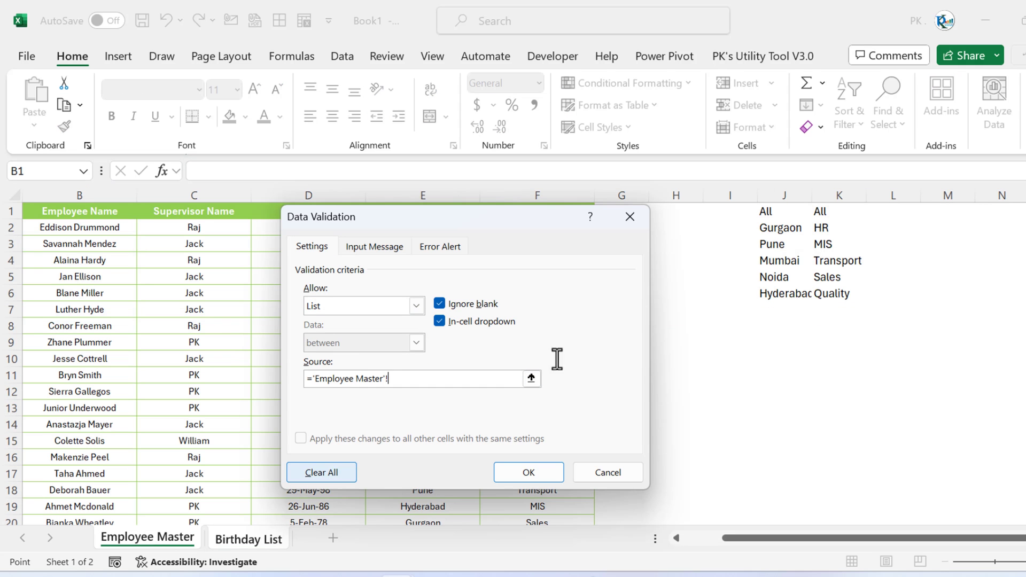
left_click(828, 212)
type("#")
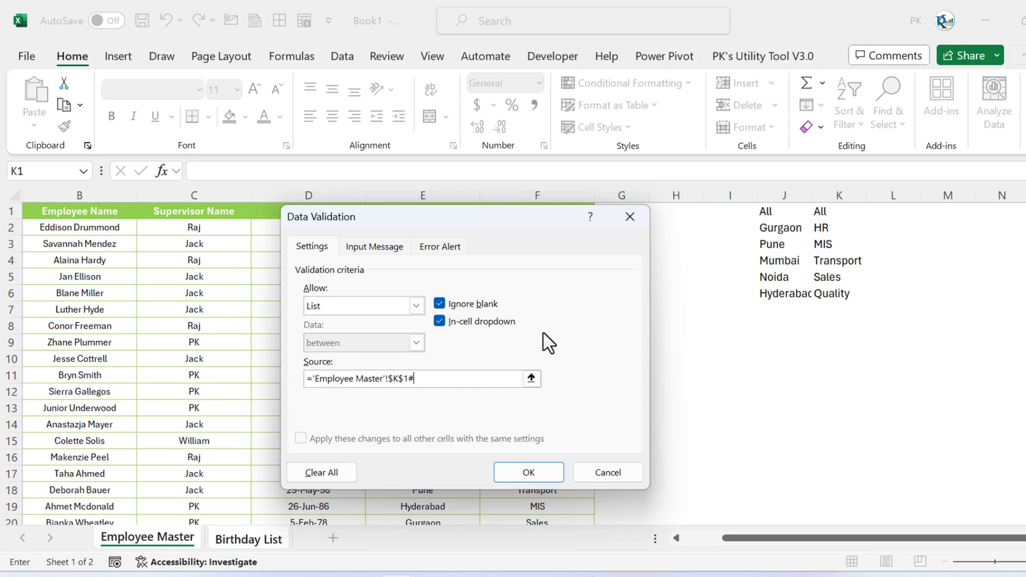
left_click(529, 472)
- Choose All in both the Department filter E4 and the Location filter C4
left_click(662, 277)
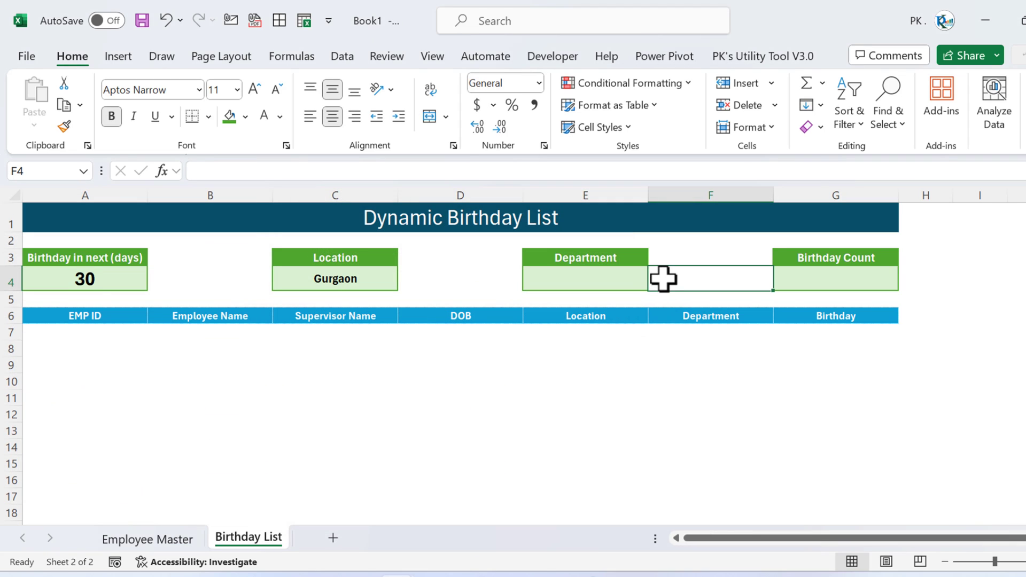
left_click(634, 278)
left_click(658, 283)
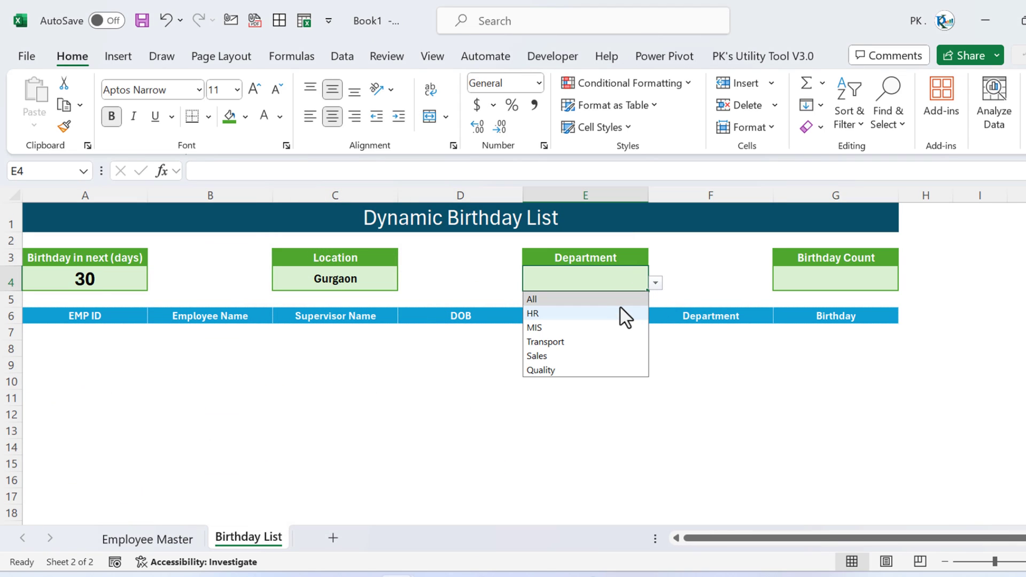
left_click(621, 302)
left_click(367, 280)
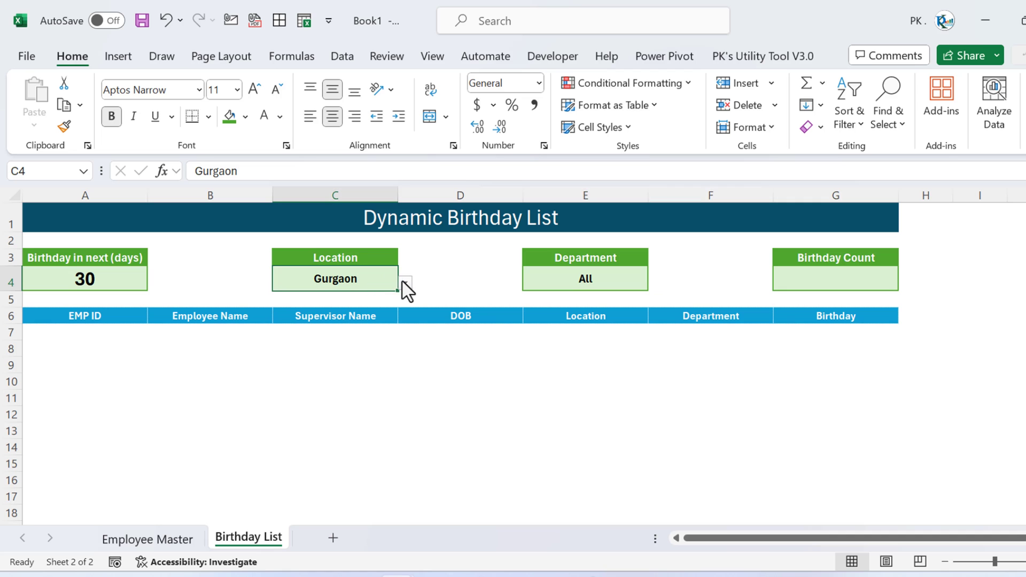
left_click(405, 283)
left_click(353, 298)
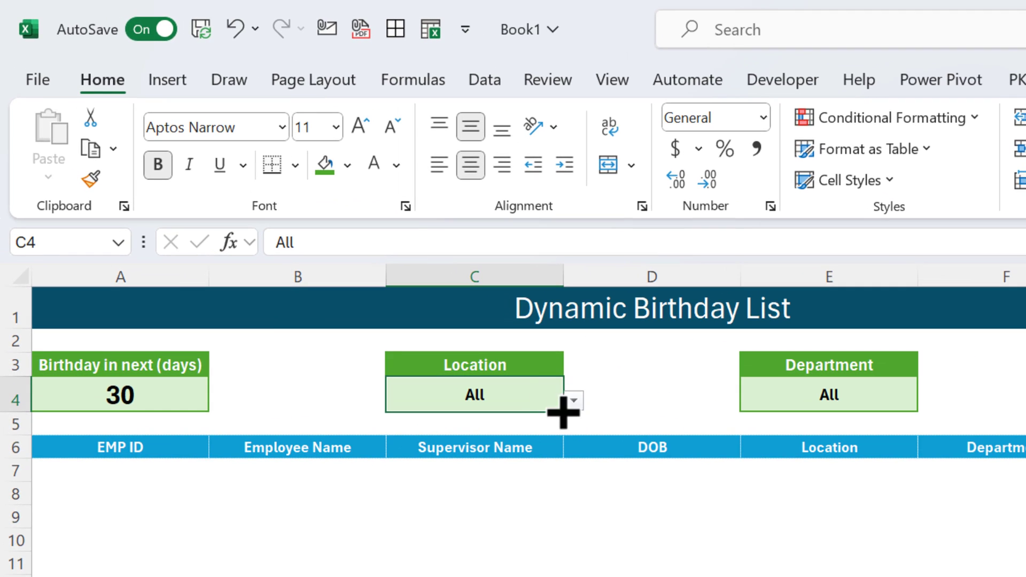
- Name the Location filter cell C4 Selected_Location
left_click(38, 175)
type("S")
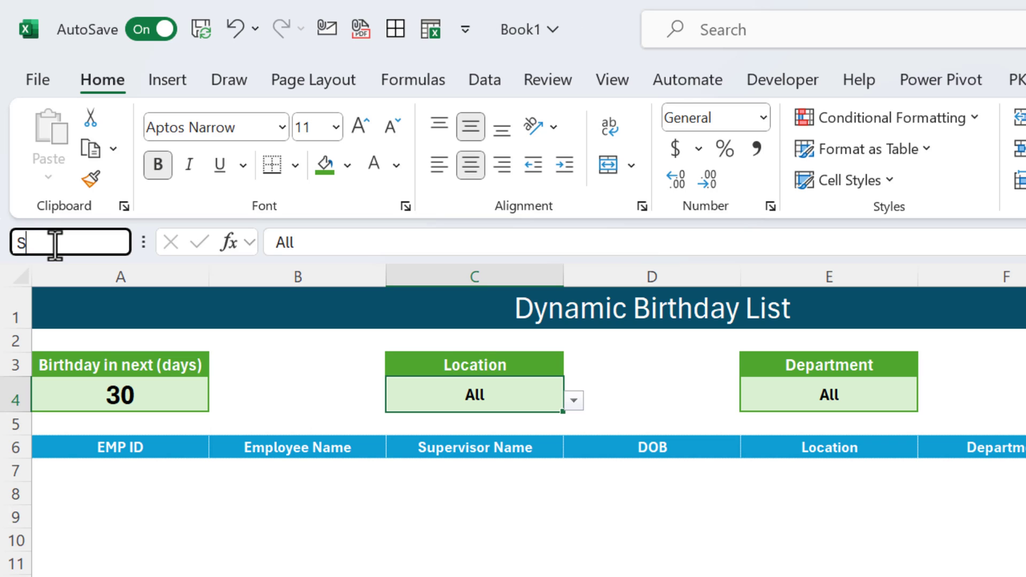
type("elected_Location")
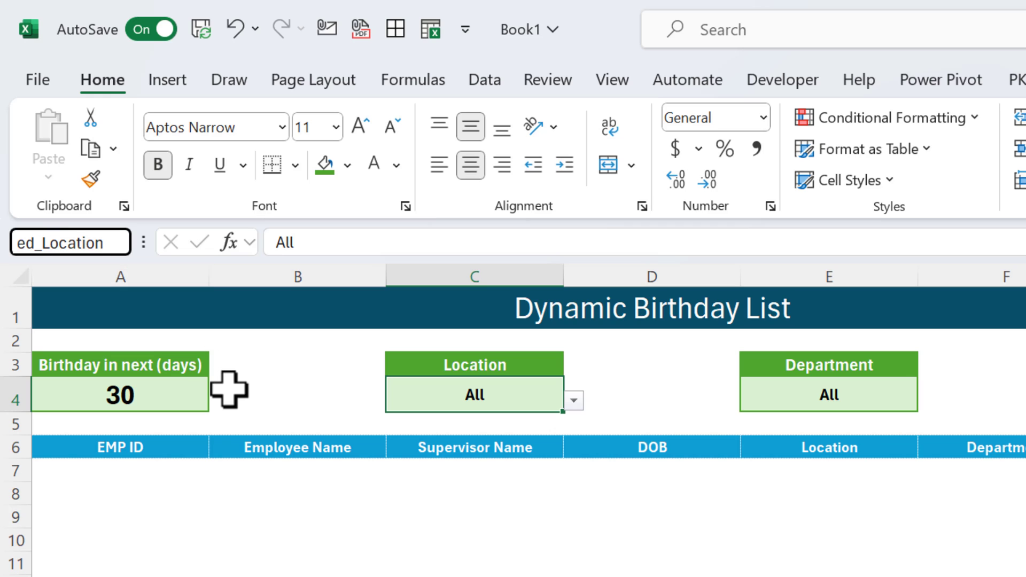
key("Return")
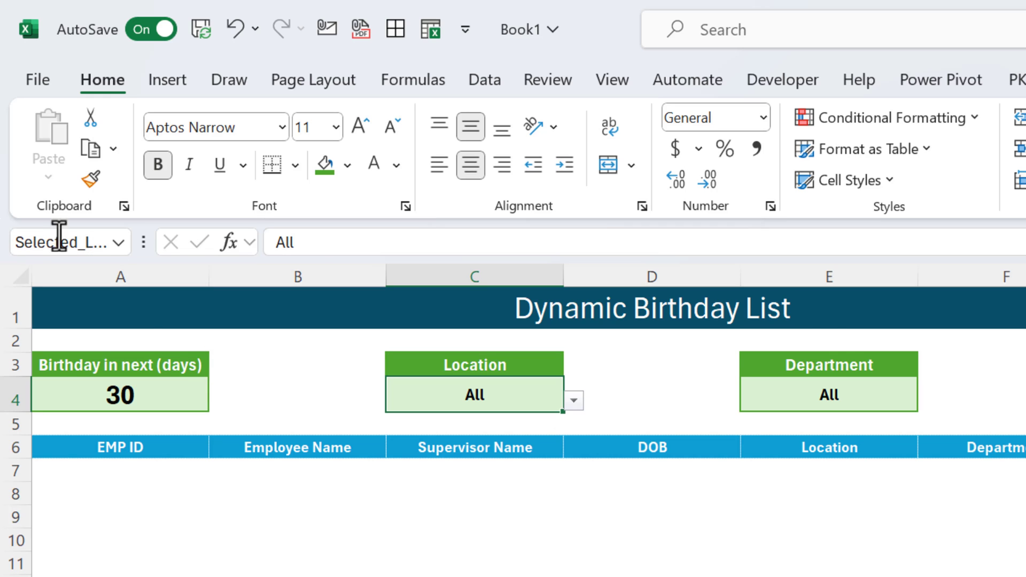
- Name the Department filter cell E4 Selected_Department
left_click(836, 393)
left_click(62, 242)
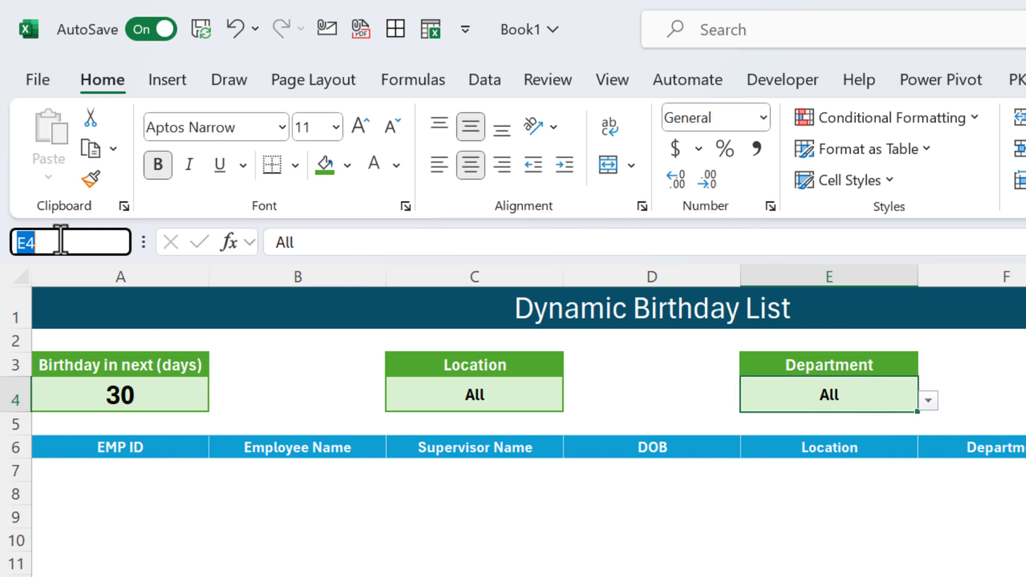
type("Selected_Departe")
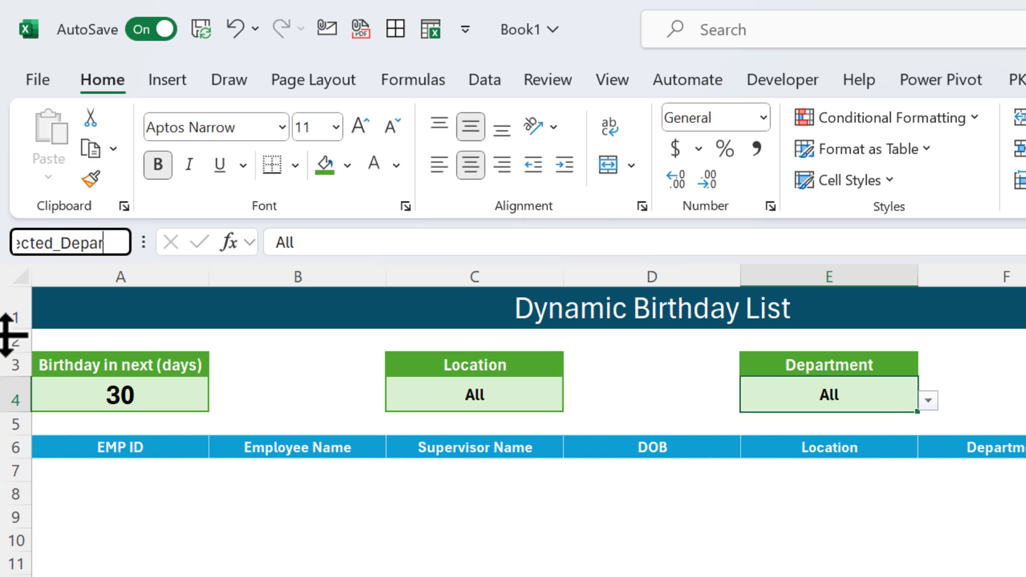
type("ment")
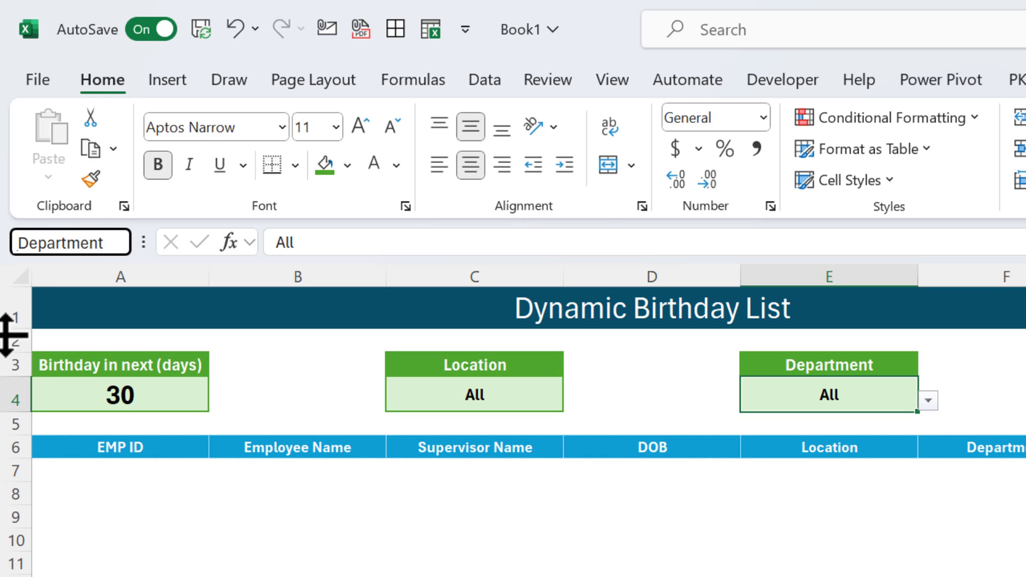
key("Return")
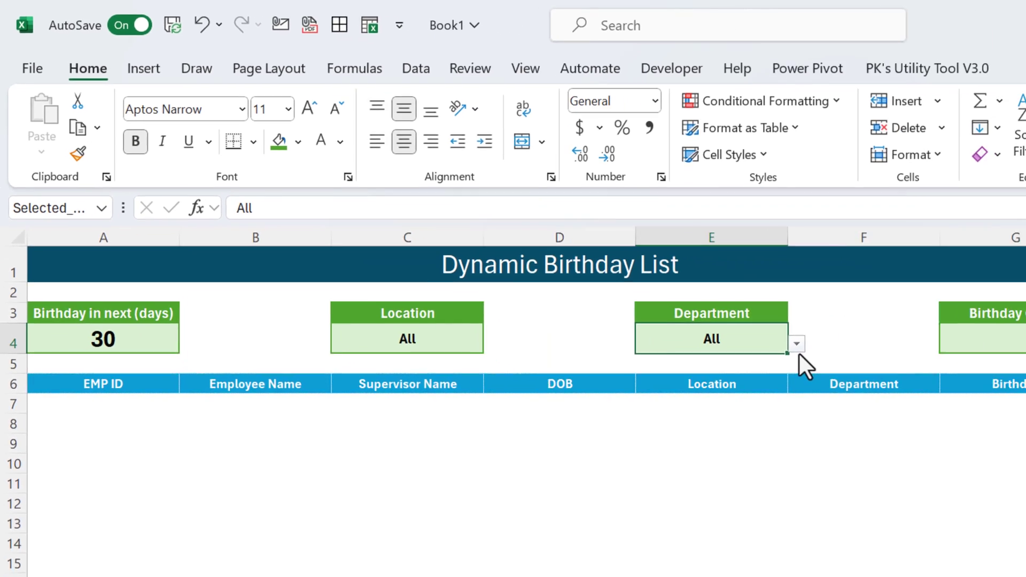
left_click(797, 345)
key("Escape")
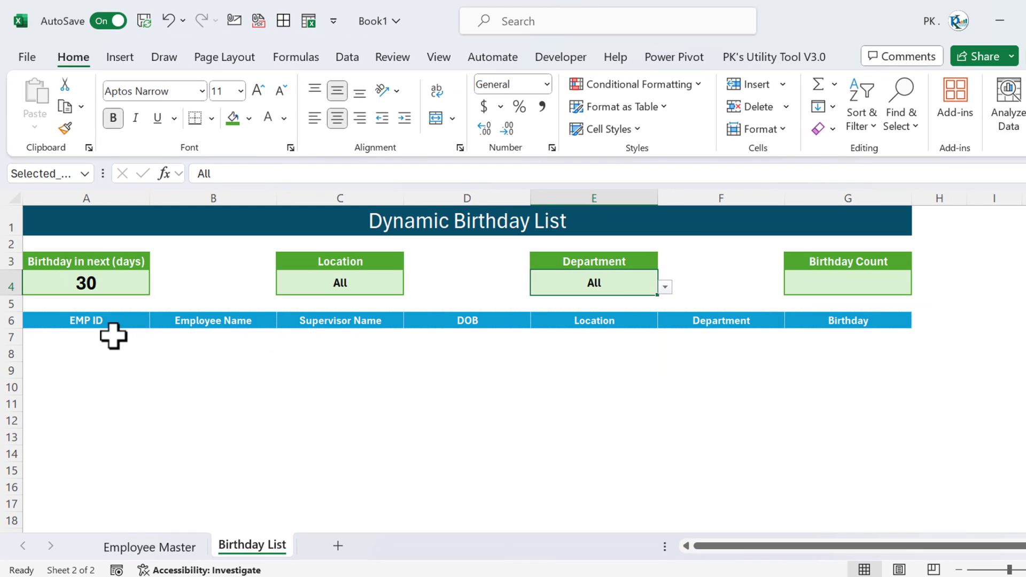
- Begin a formula in A7 that subtracts a DATE function from today's date: =TODAY()-DATE(
left_click(135, 403)
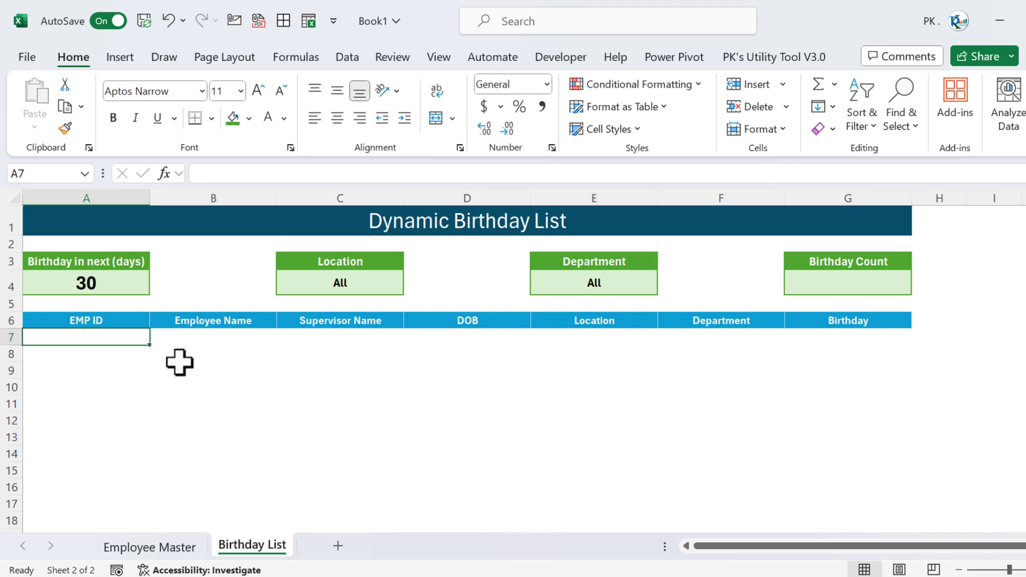
type("=")
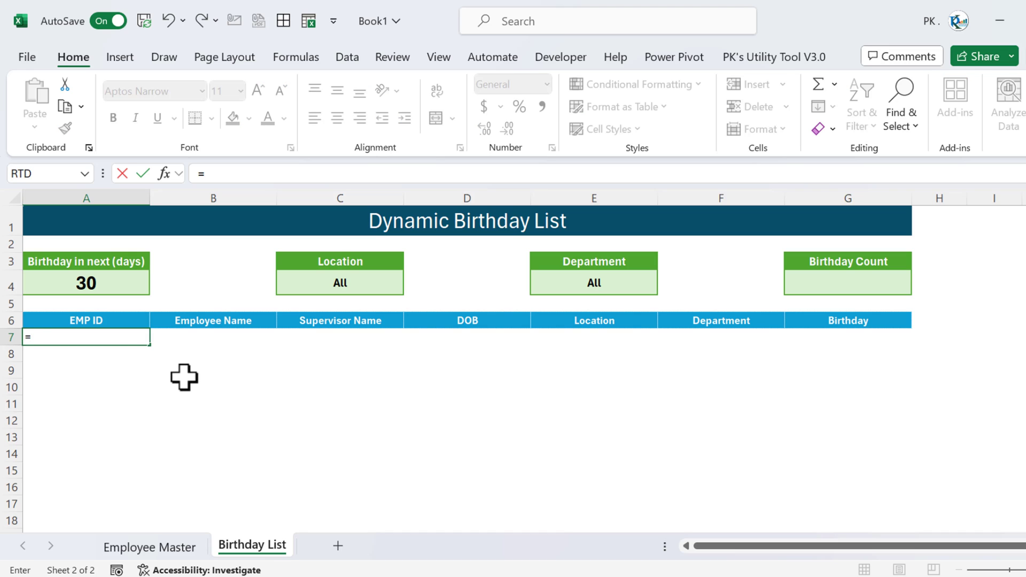
type("to")
key("Down")
key("Tab")
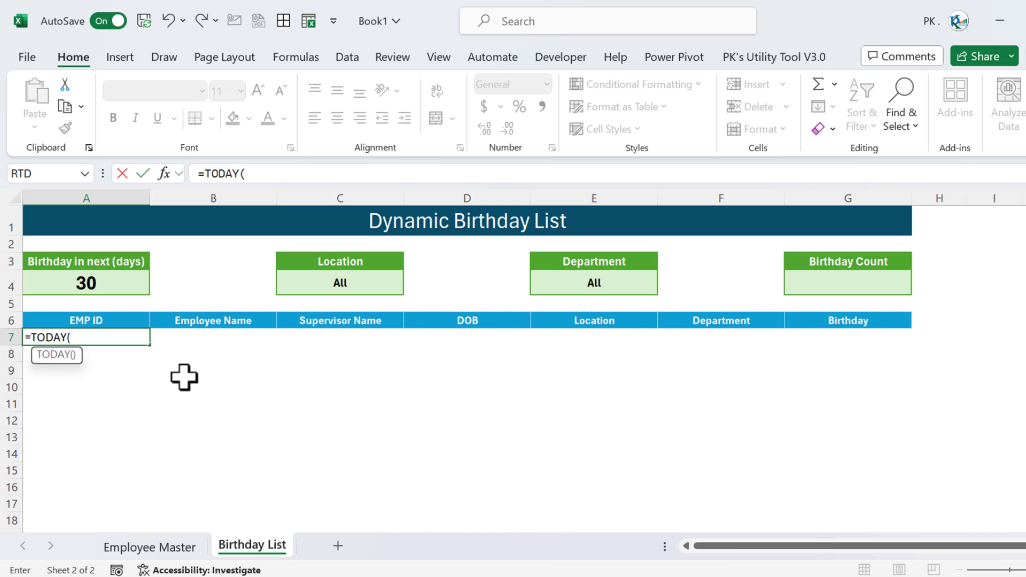
type(")-")
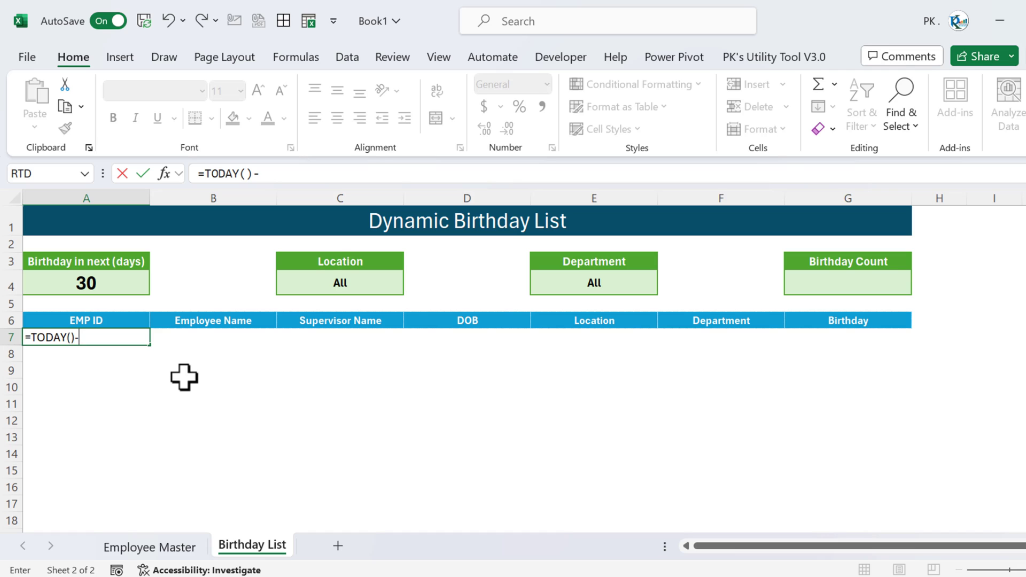
type("dat")
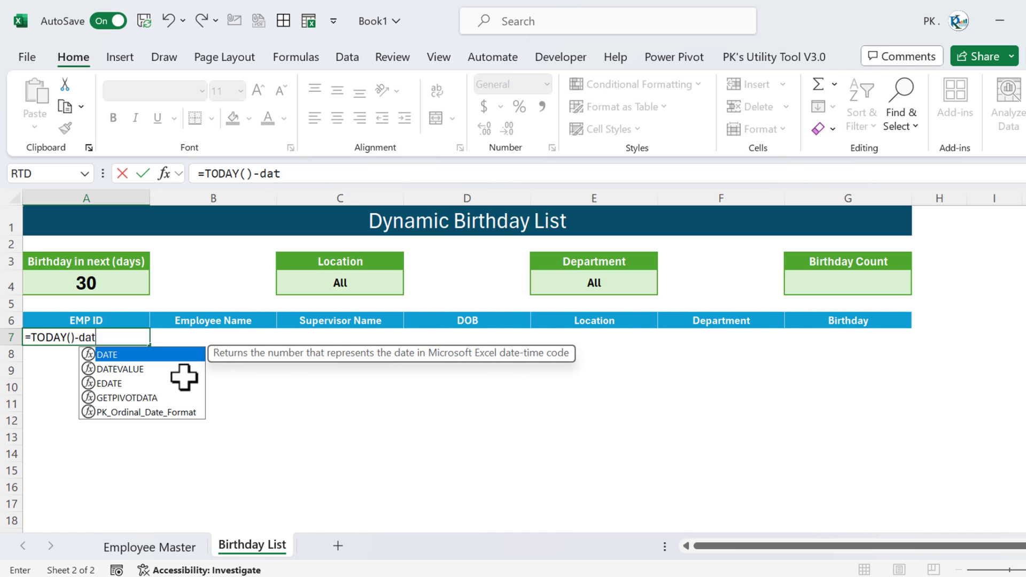
key("Tab")
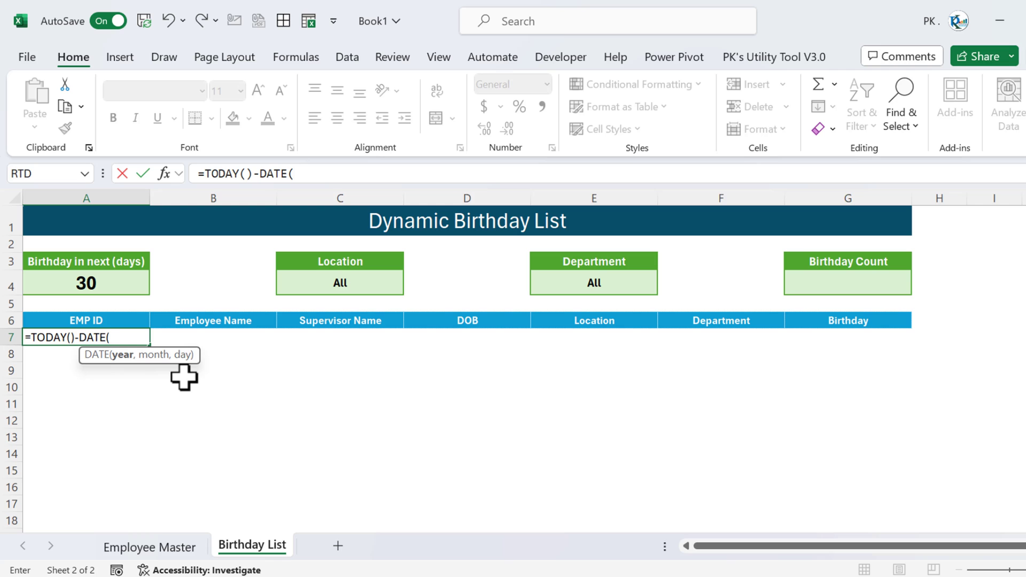
- Enter YEAR(TODAY()) as the year argument of the DATE function in A7
type("year")
key("Tab")
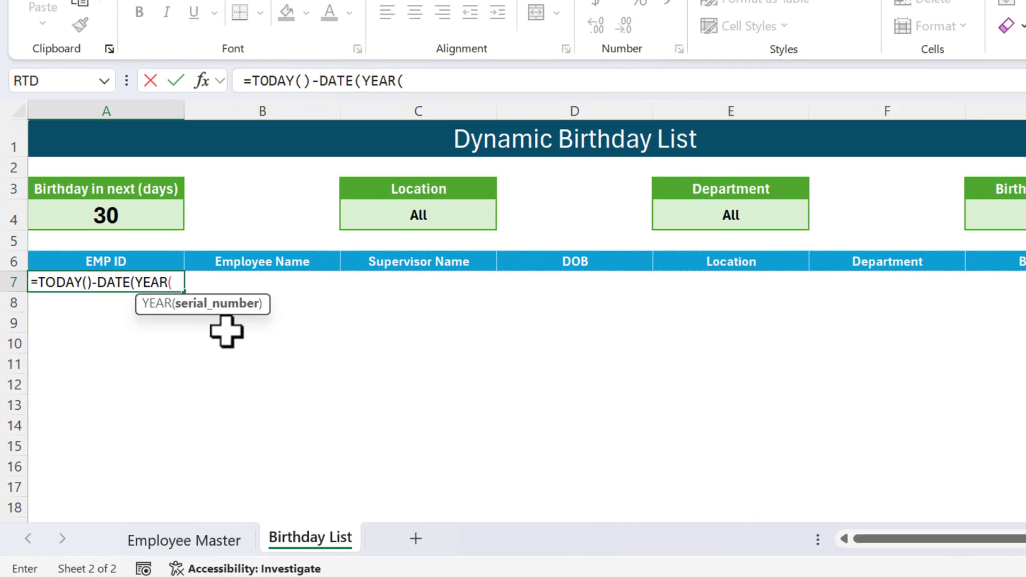
type("to")
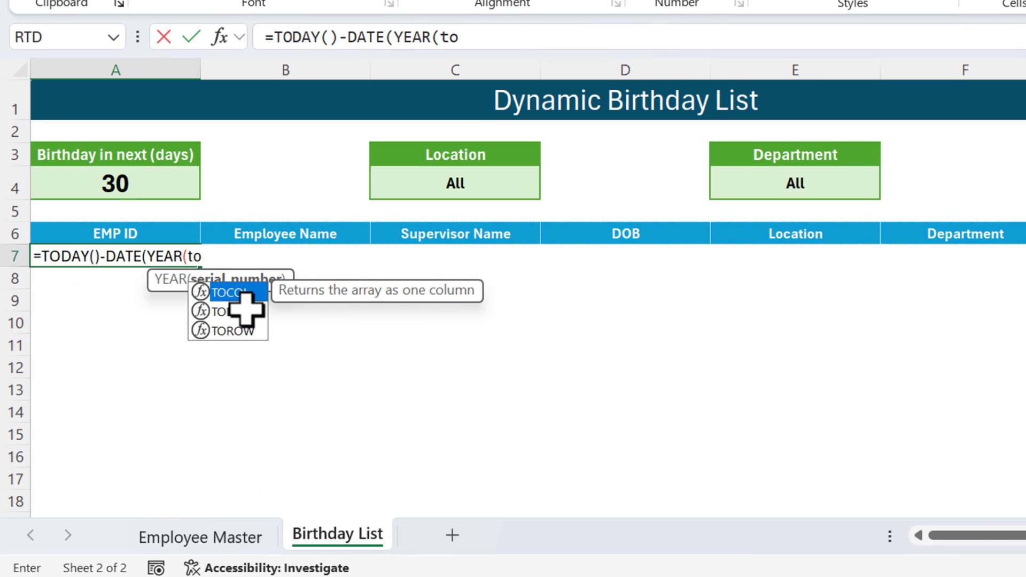
type("d")
key("Tab")
type("))")
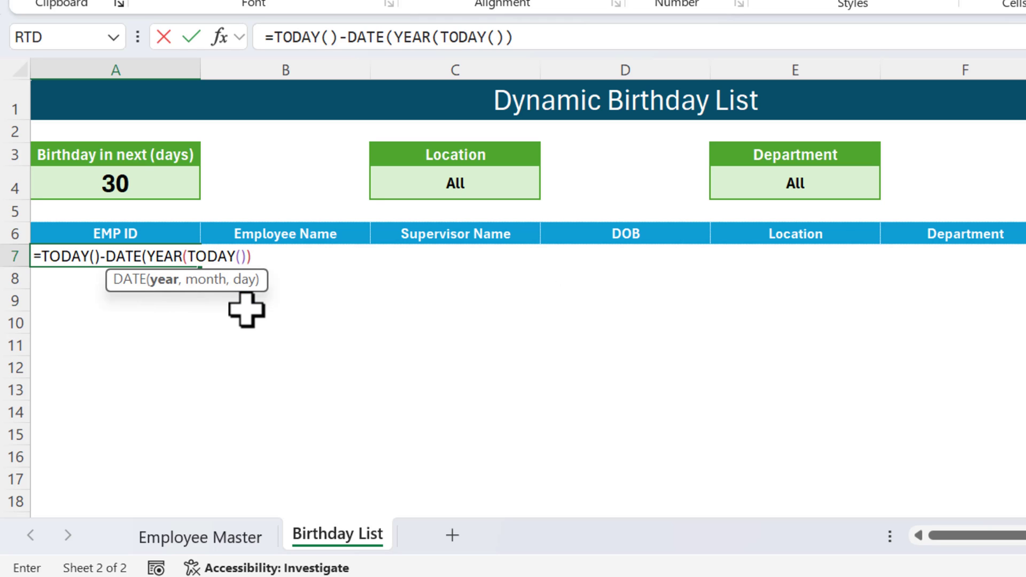
type(",")
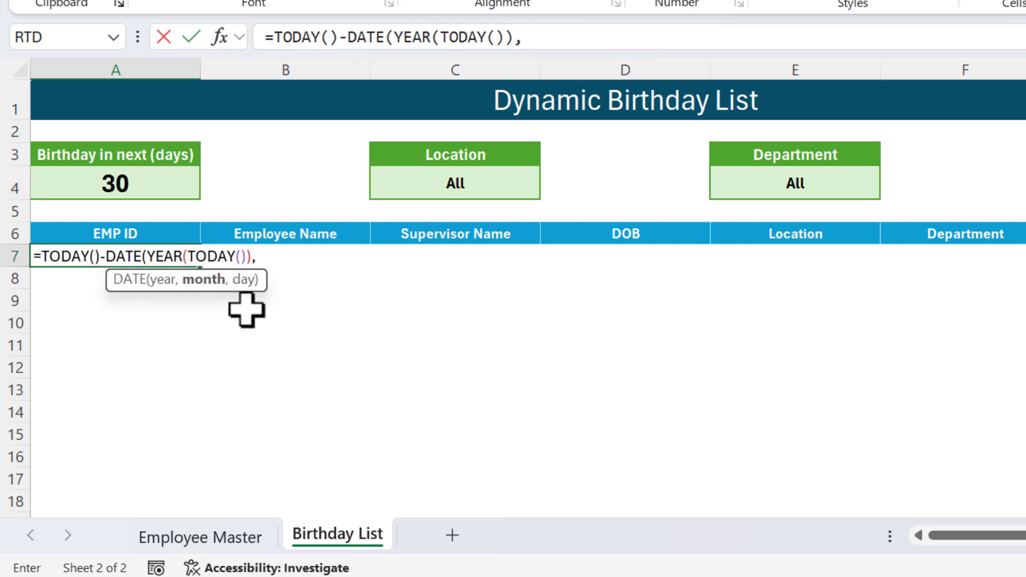
- Use MONTH of the Emp_Master table's DOB column as the month argument of the DATE function
type("mon")
key("Tab")
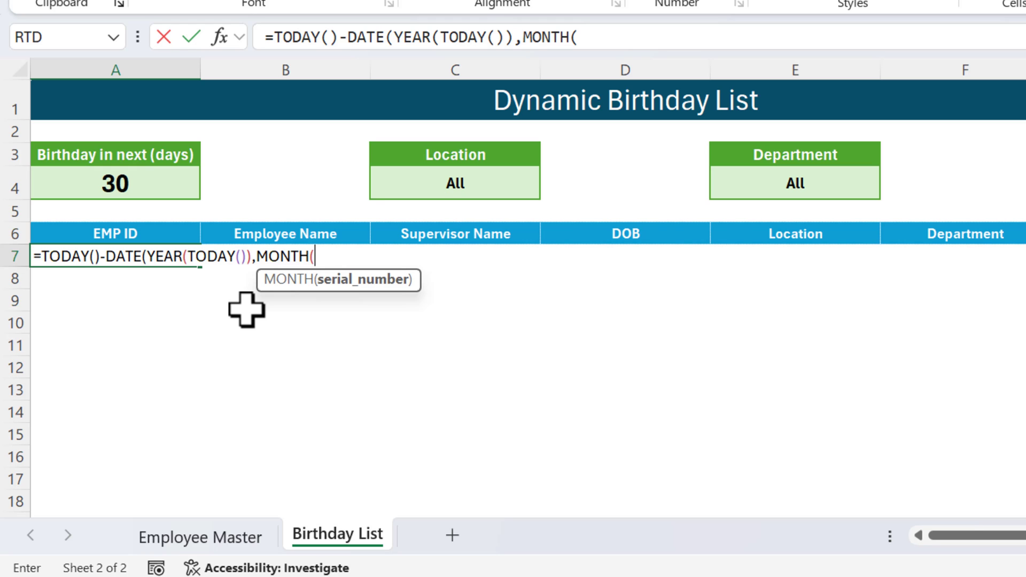
type("em")
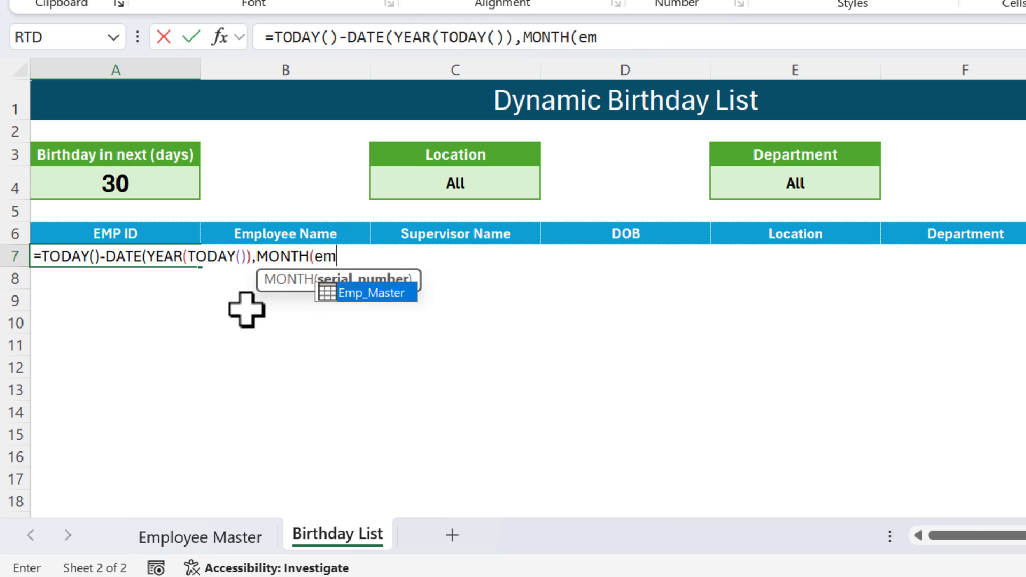
key("Tab")
type("[")
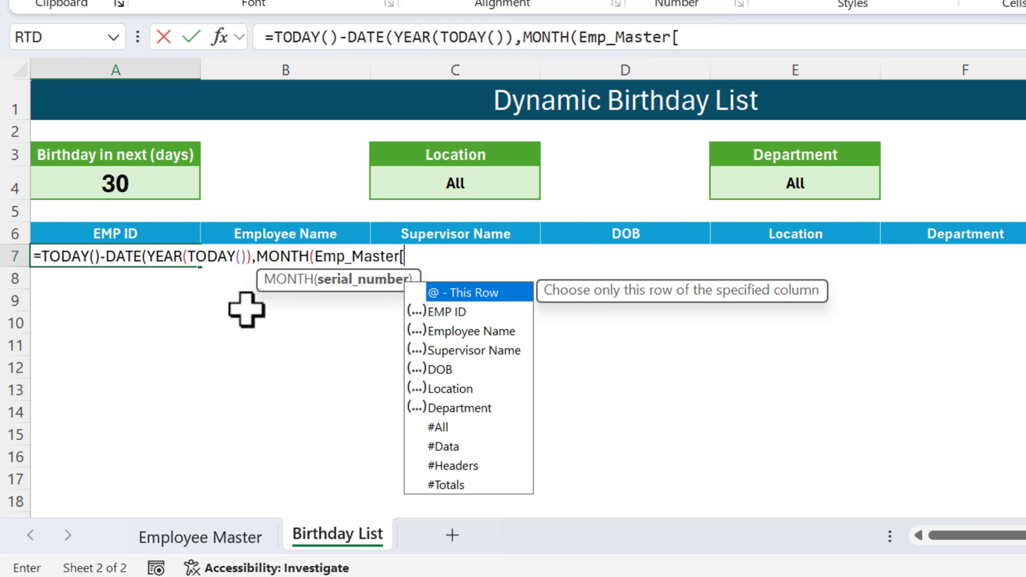
key("Down")
key("Down")
key("Down")
key("Down")
key("Tab")
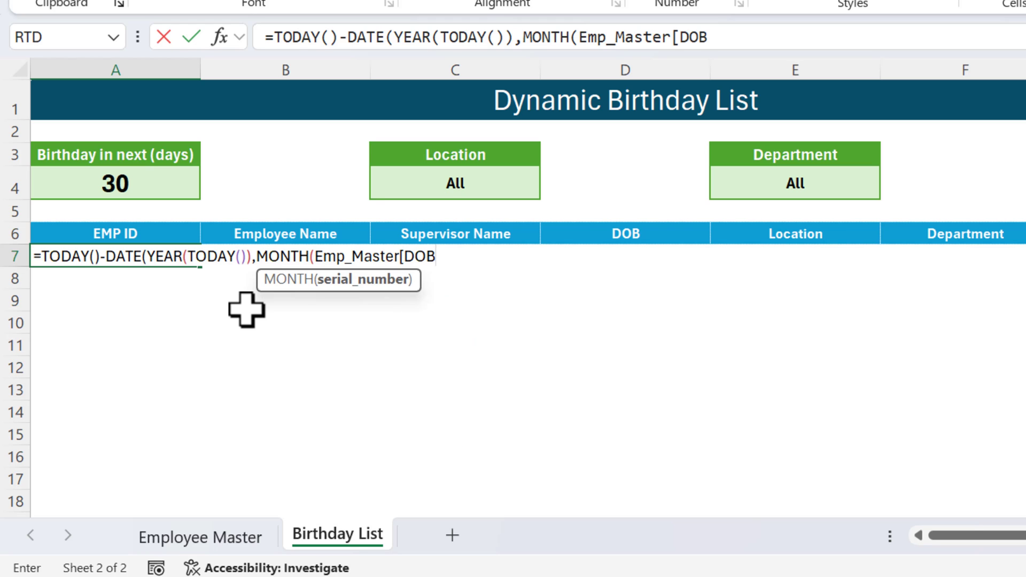
- Add DAY(Emp_Master[DOB]) as the day argument and close the DATE function in A7's formula
type("]),day")
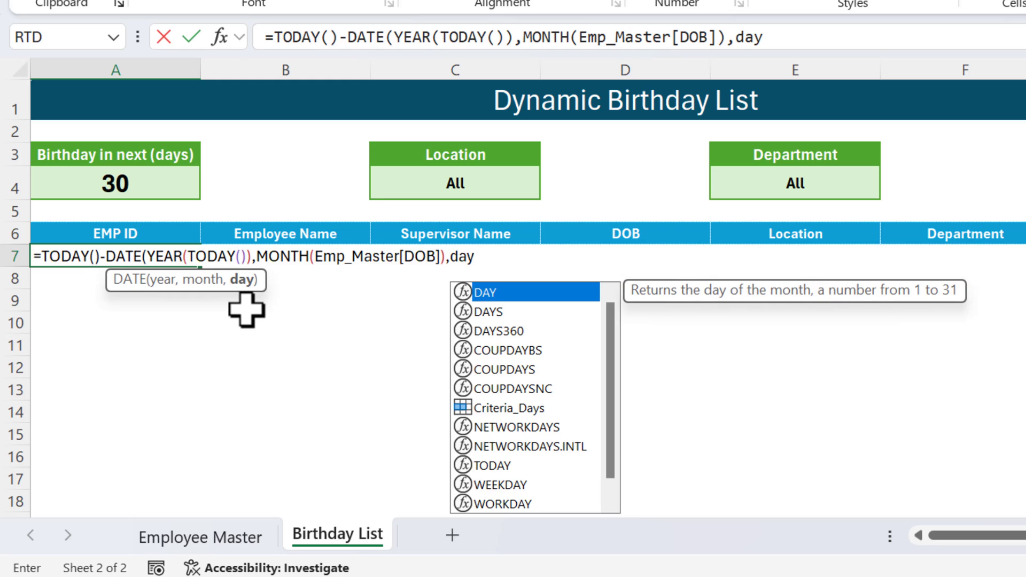
key("Tab")
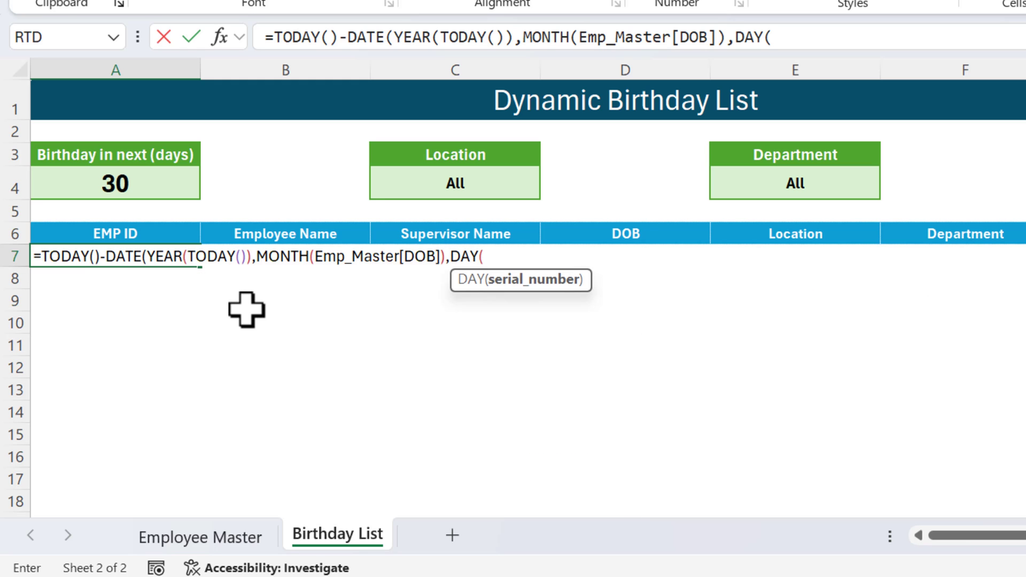
type("emp")
key("Tab")
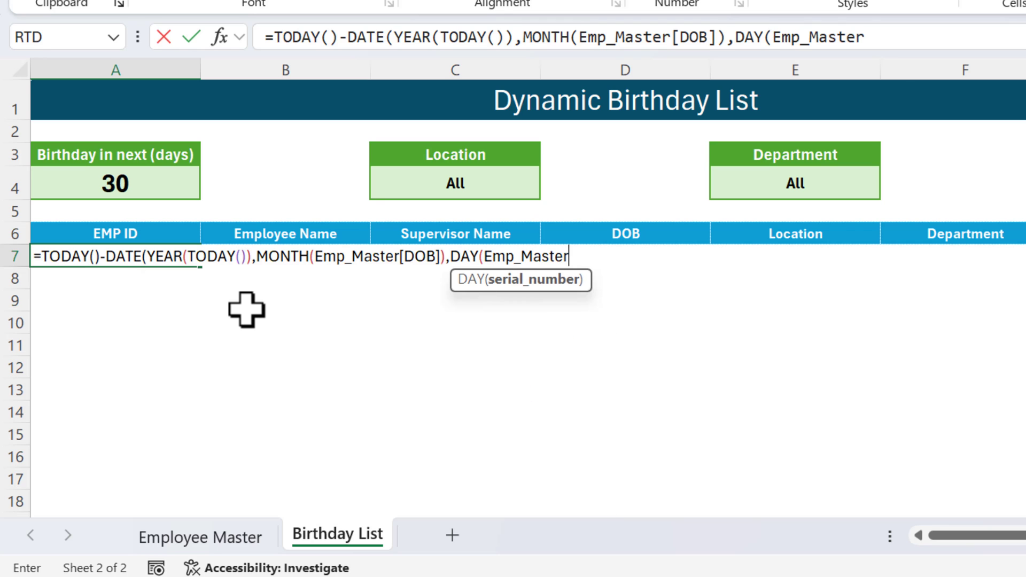
type("[")
key("Down")
key("Down")
key("Down")
key("Down")
key("Tab")
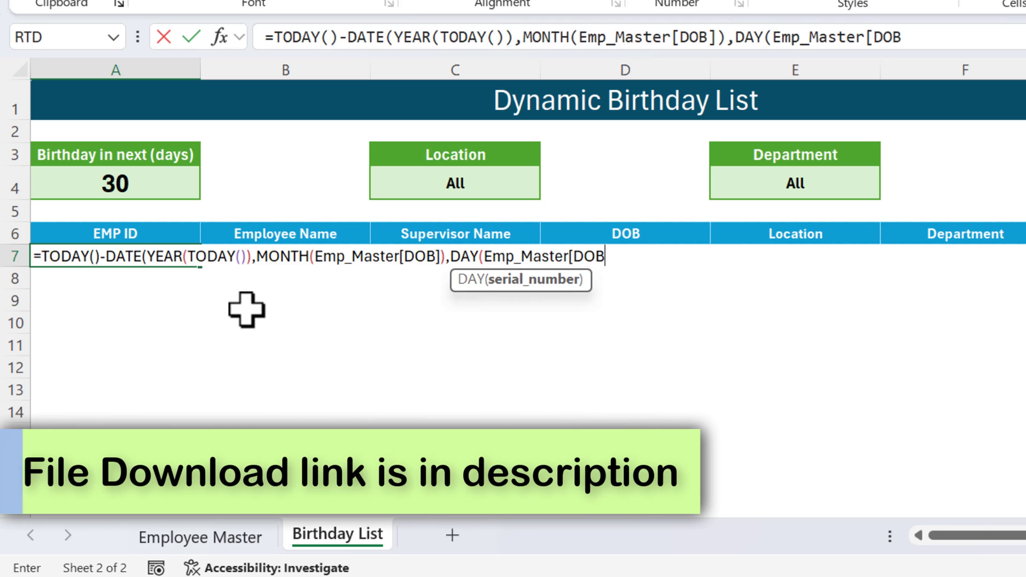
type("]))")
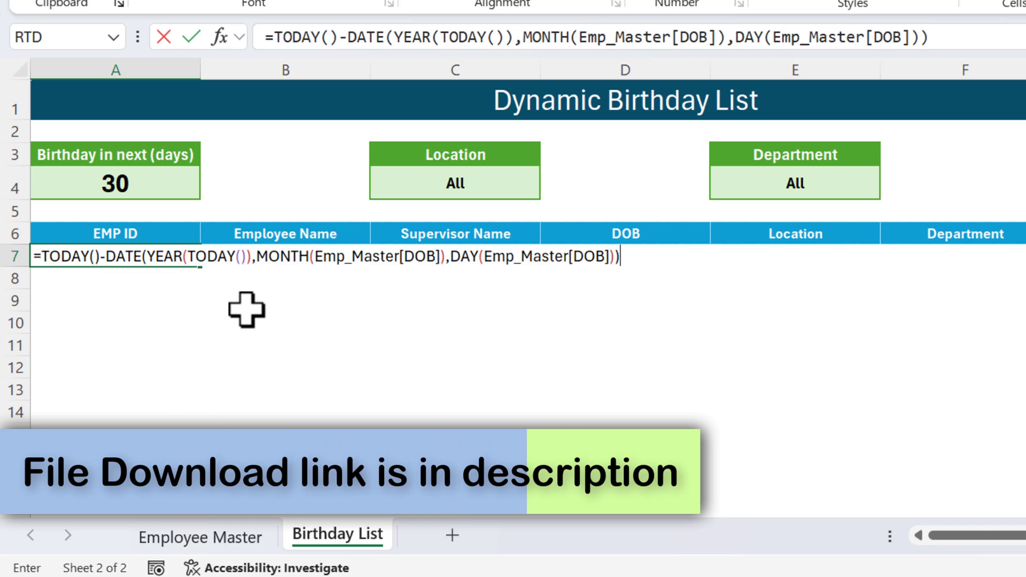
- Commit the day-difference formula in A7, check the spilled results and copy the full formula text
key("Return")
key("Up")
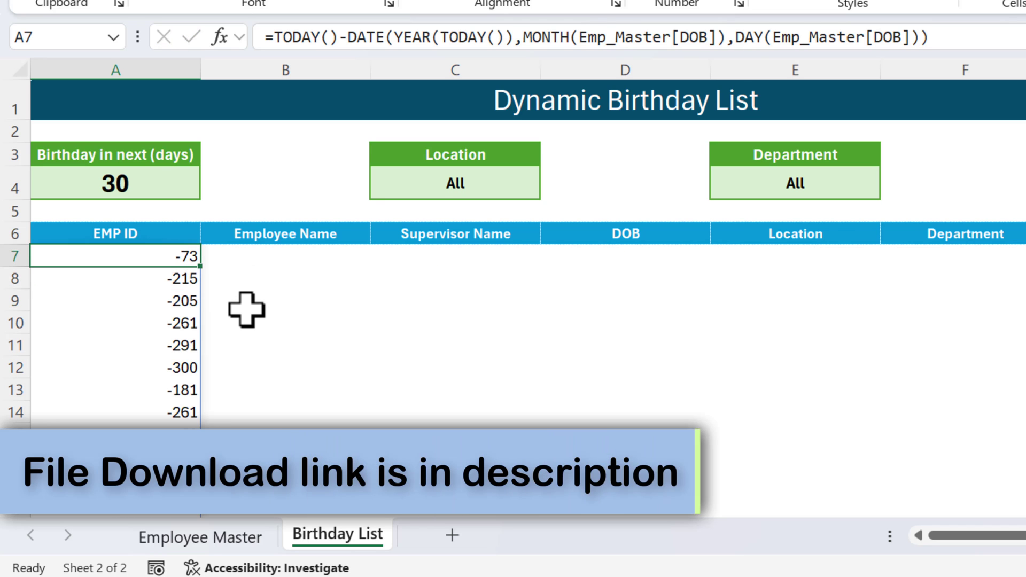
scroll(220, 337, "down", 1)
scroll(211, 293, "up", 1)
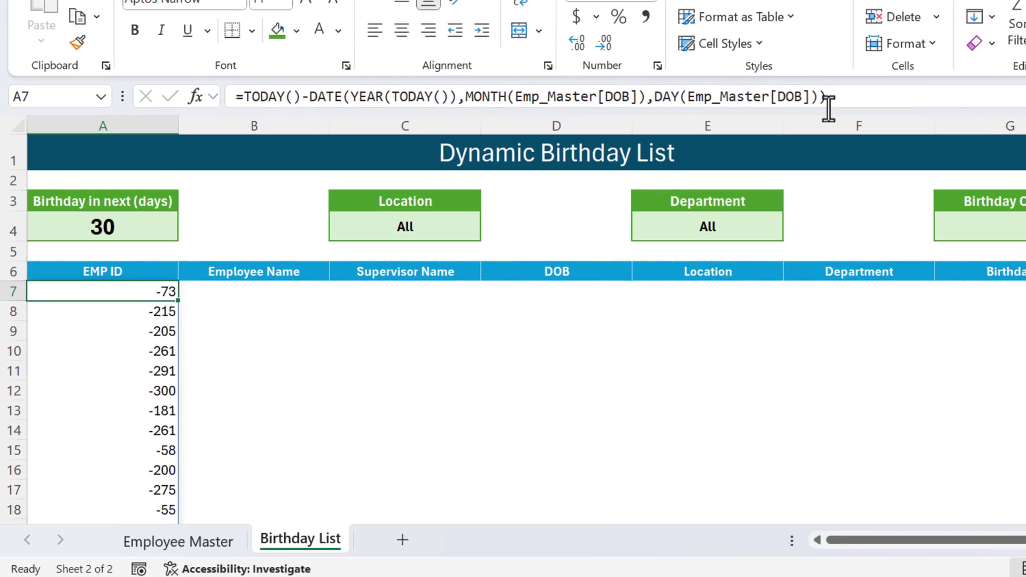
left_click(300, 37)
key("ctrl+a")
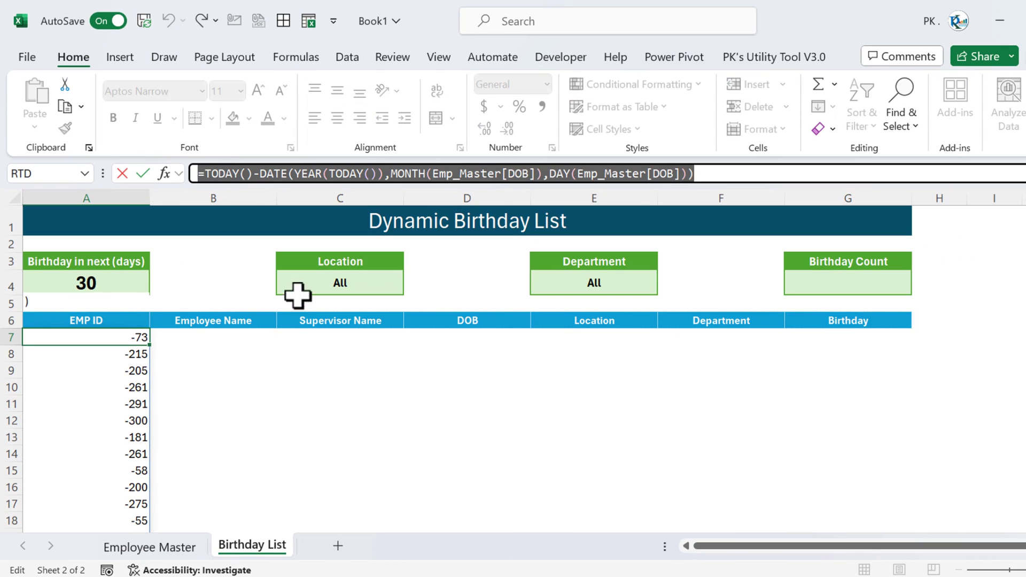
key("Escape")
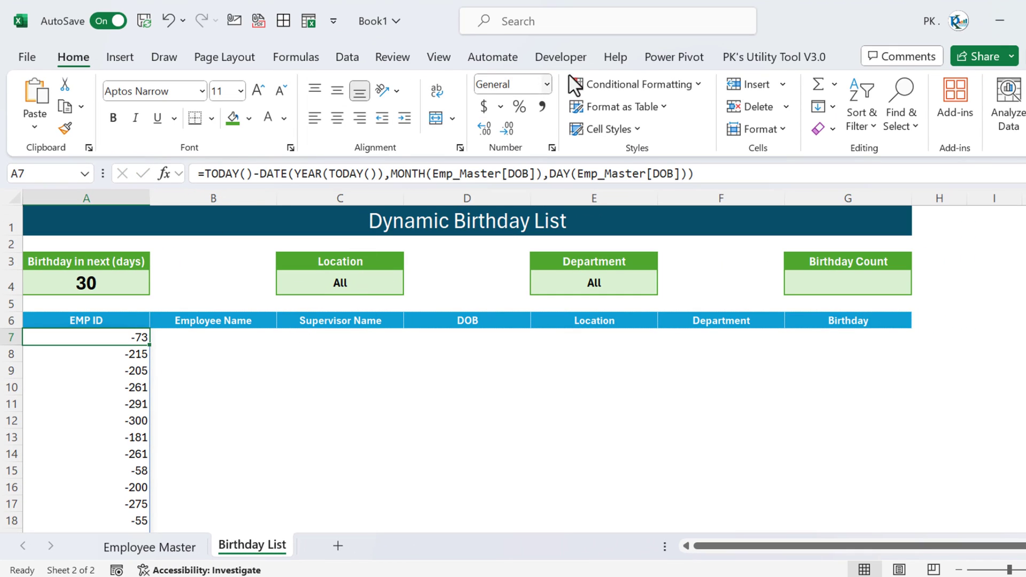
- Define the workbook-scoped name Days_Difference with the copied day-difference formula as its reference, and clear A7
left_click(296, 57)
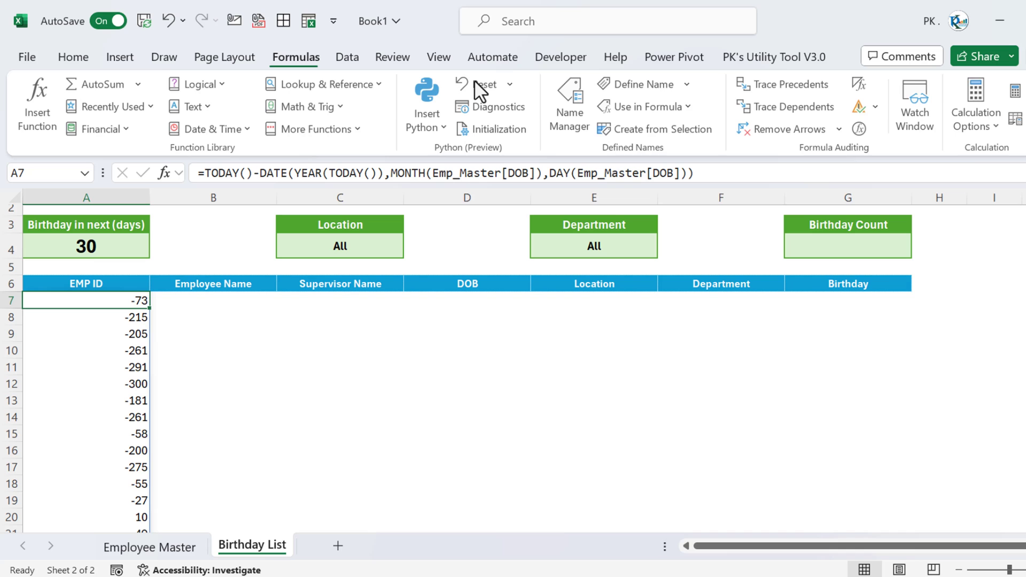
left_click(570, 107)
left_click(289, 219)
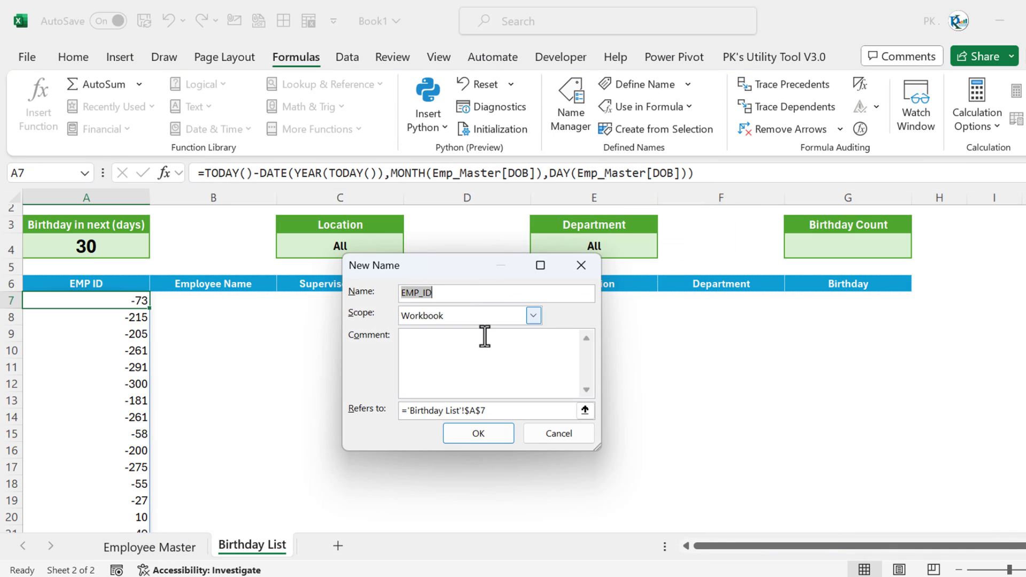
type("Days_Difference")
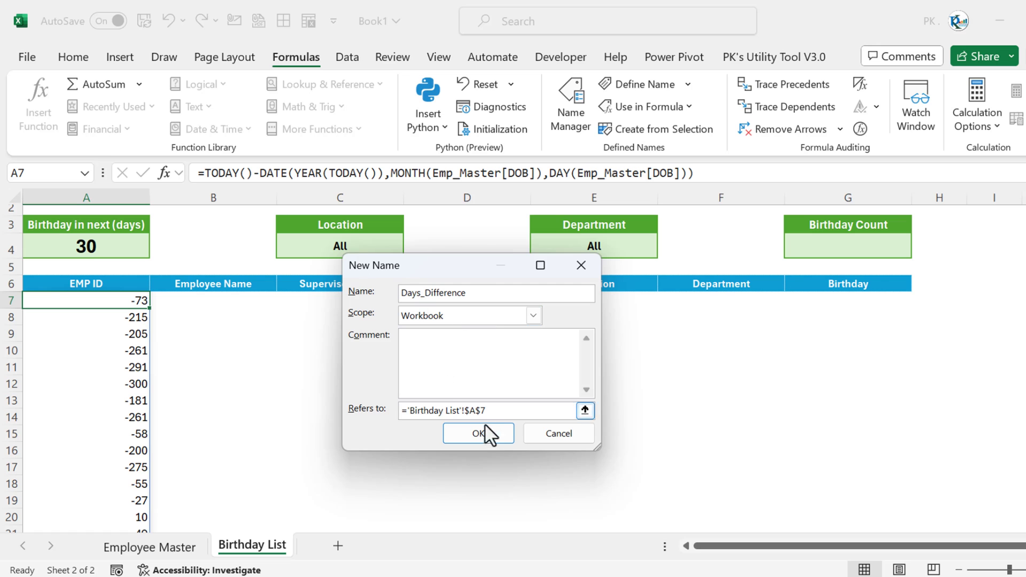
left_click_drag(486, 411, 402, 410)
key("ctrl+v")
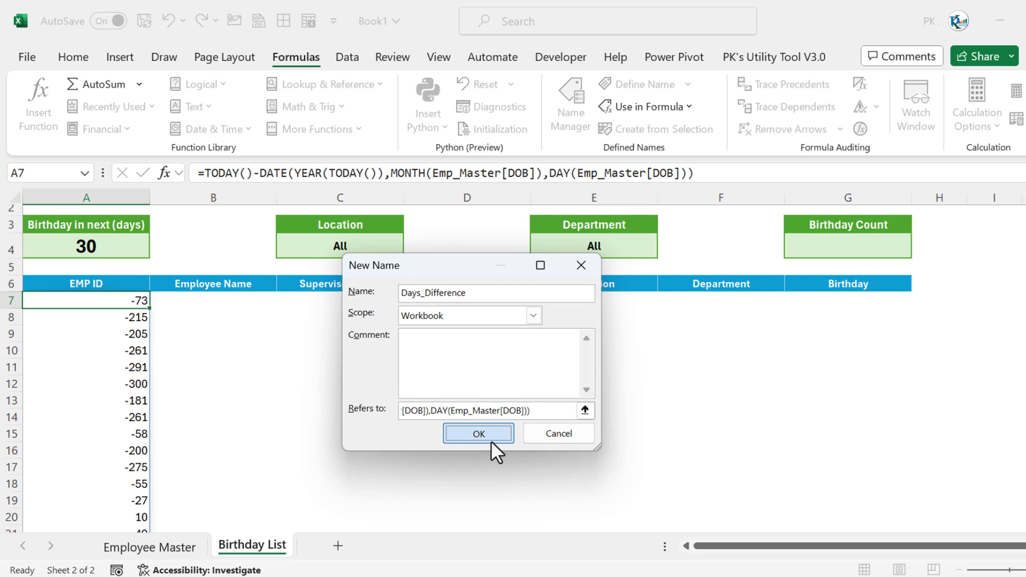
left_click(490, 435)
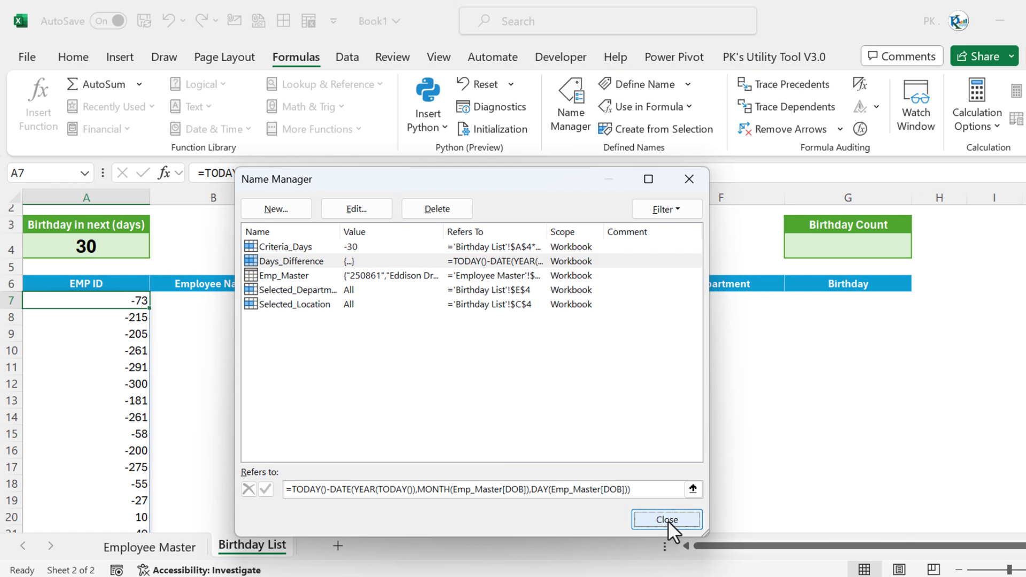
left_click(667, 519)
key("Delete")
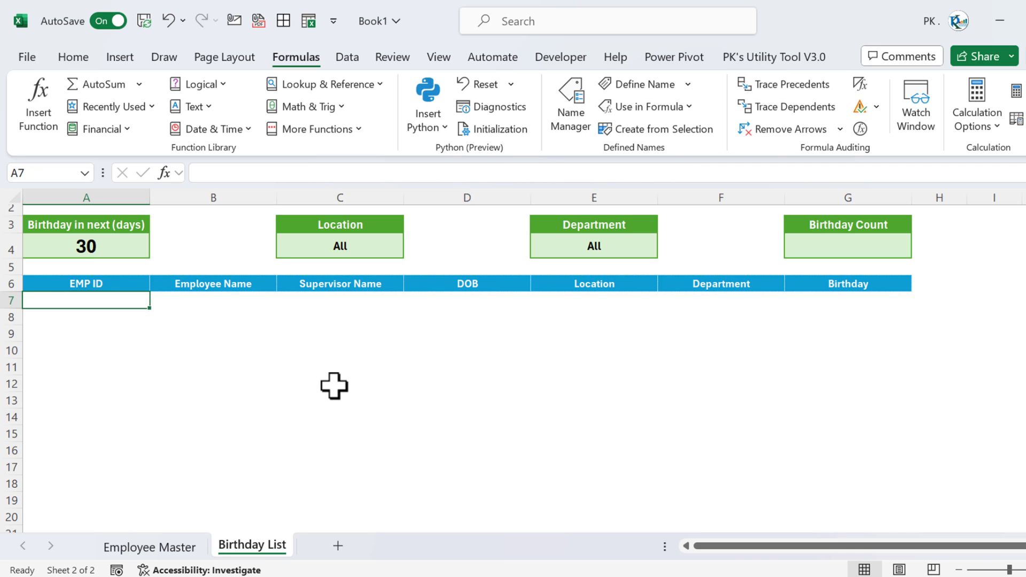
- Test the new name by entering =Days_Difference in A7, and clear the cell again
type("=day")
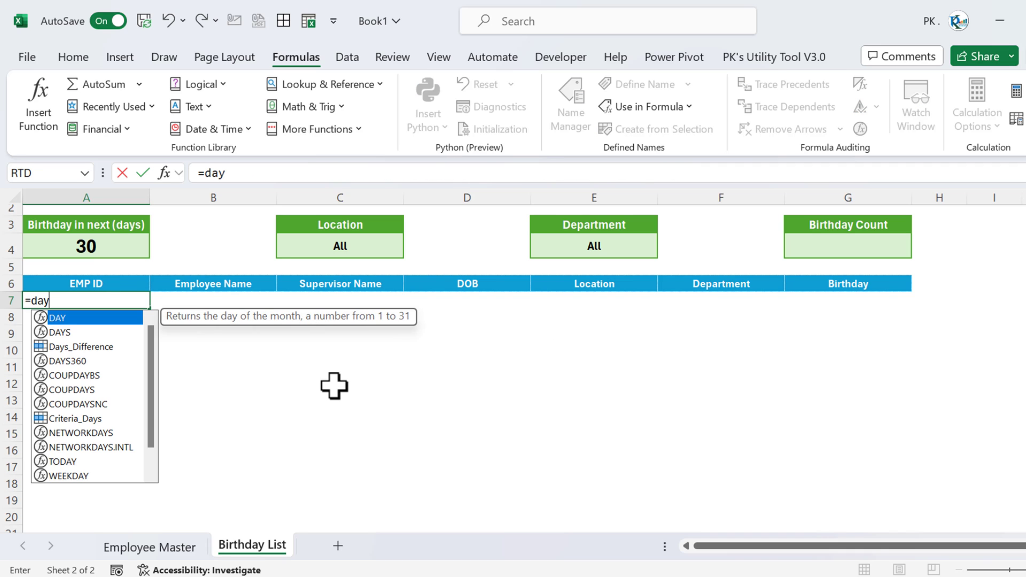
key("Down")
key("Down")
key("Tab")
key("ctrl+Return")
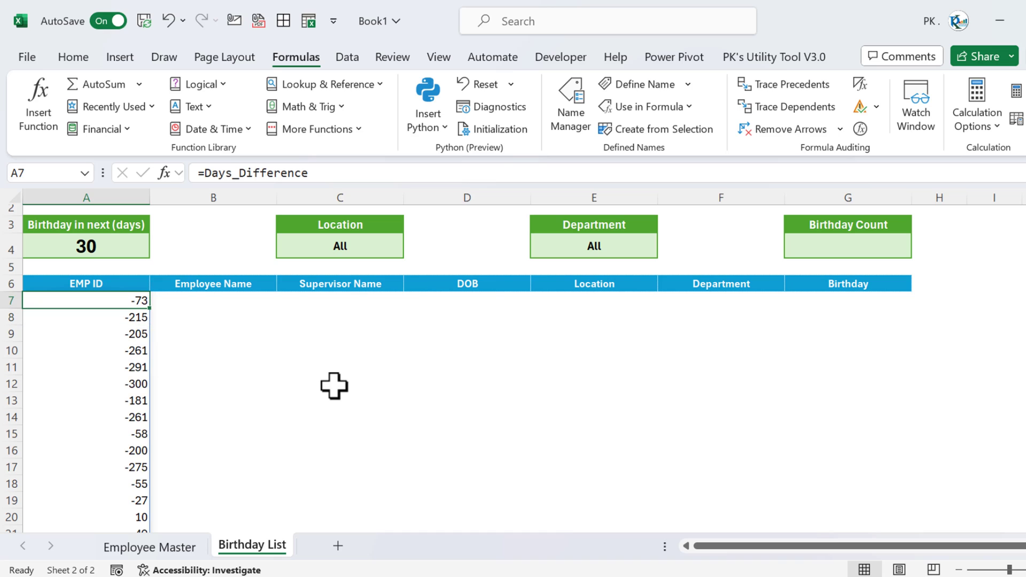
key("Delete")
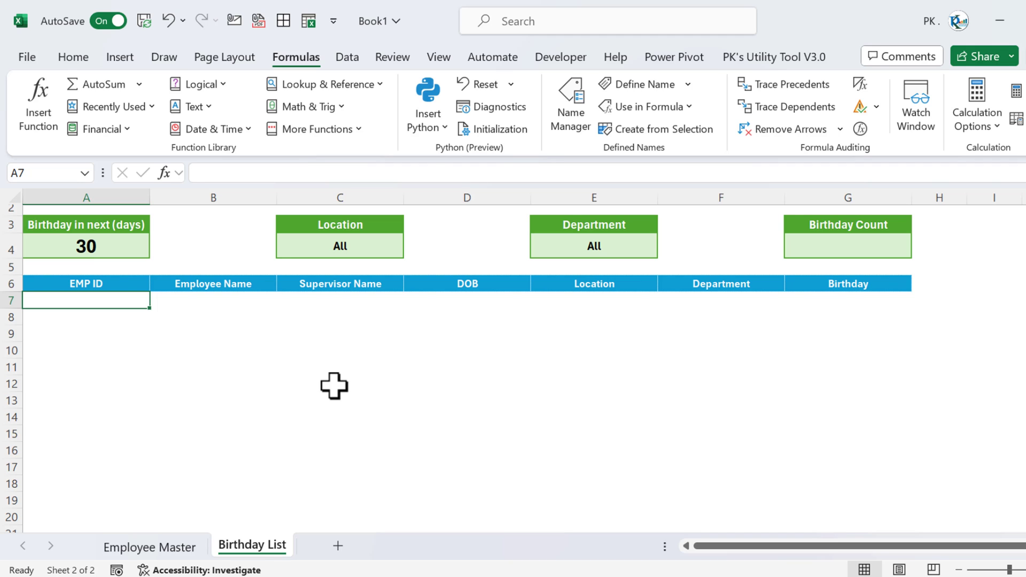
- Begin a FILTER formula in A7 with the Emp_Master table as its array argument
type("=fi")
key("Down")
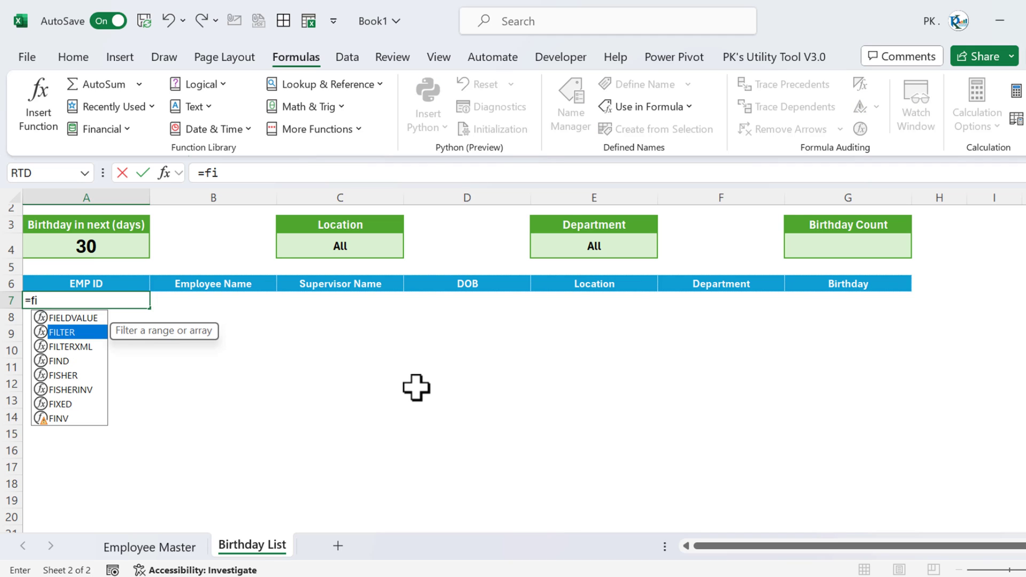
key("Tab")
type("em")
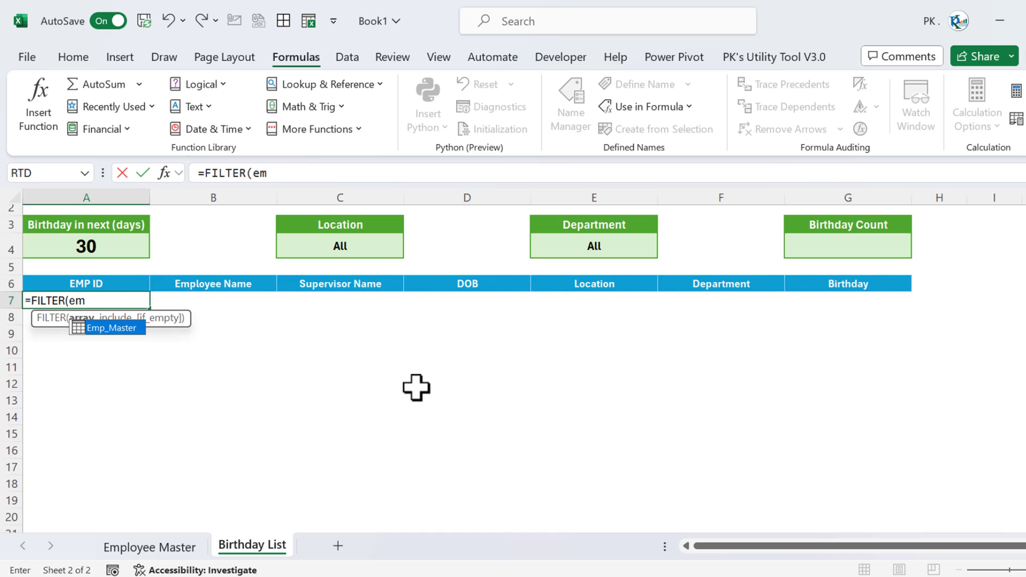
key("Tab")
type(",")
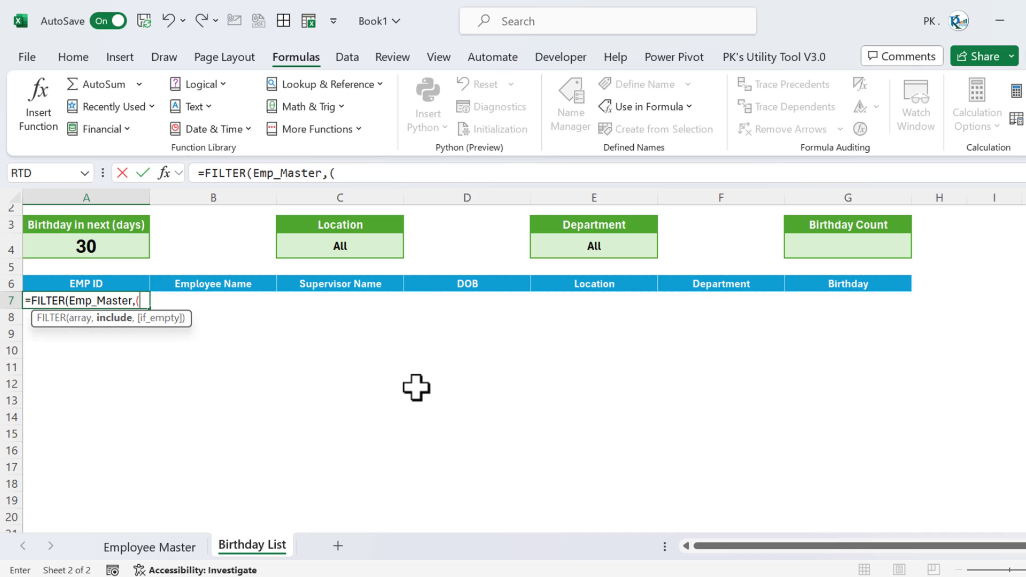
- Enter Days_Difference>=Criteria_Days as the first include condition of the FILTER formula
type("(day")
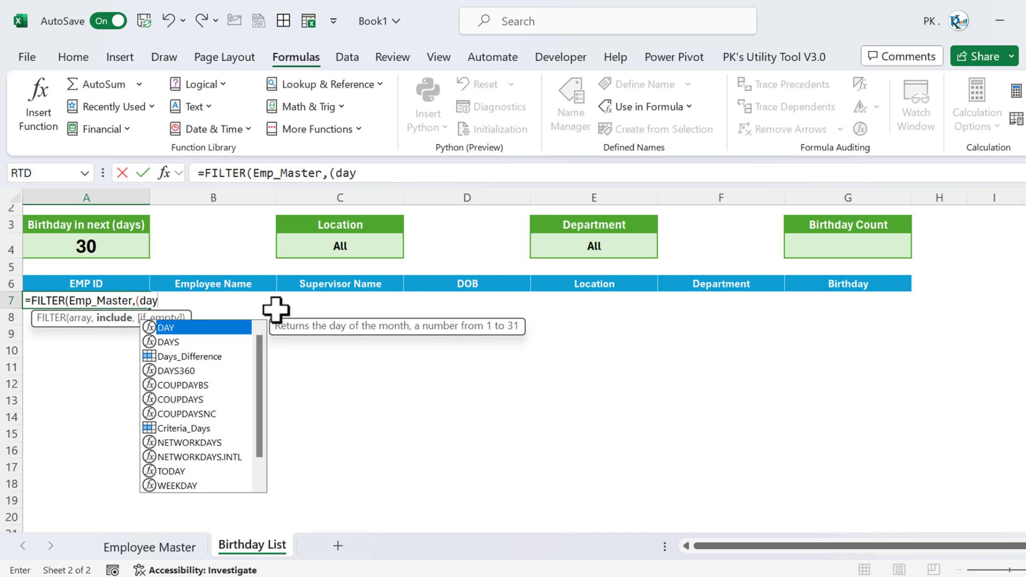
key("Down")
key("Down")
key("Tab")
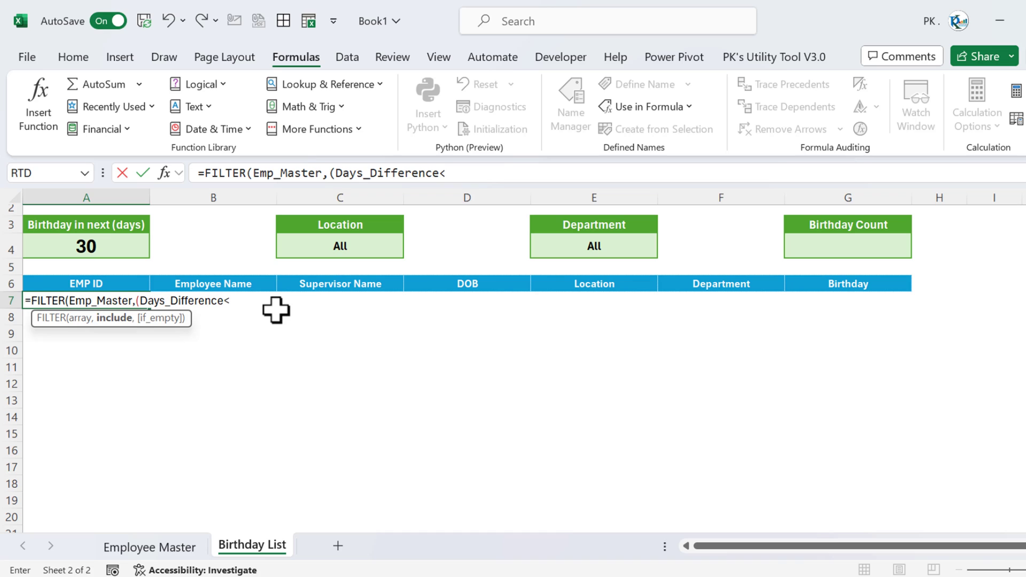
type("<=")
key("BackSpace")
key("BackSpace")
type(">=")
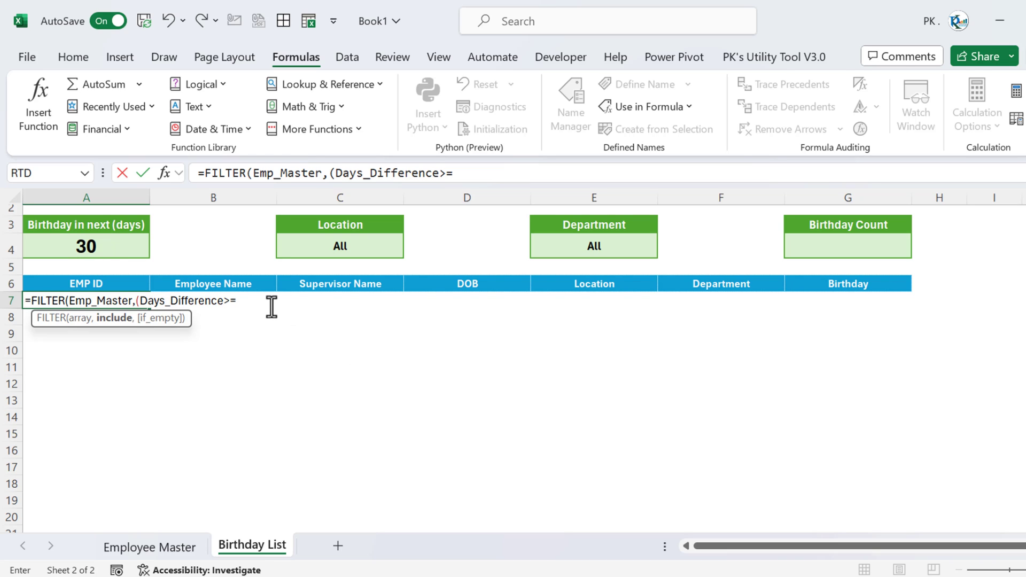
type("cre")
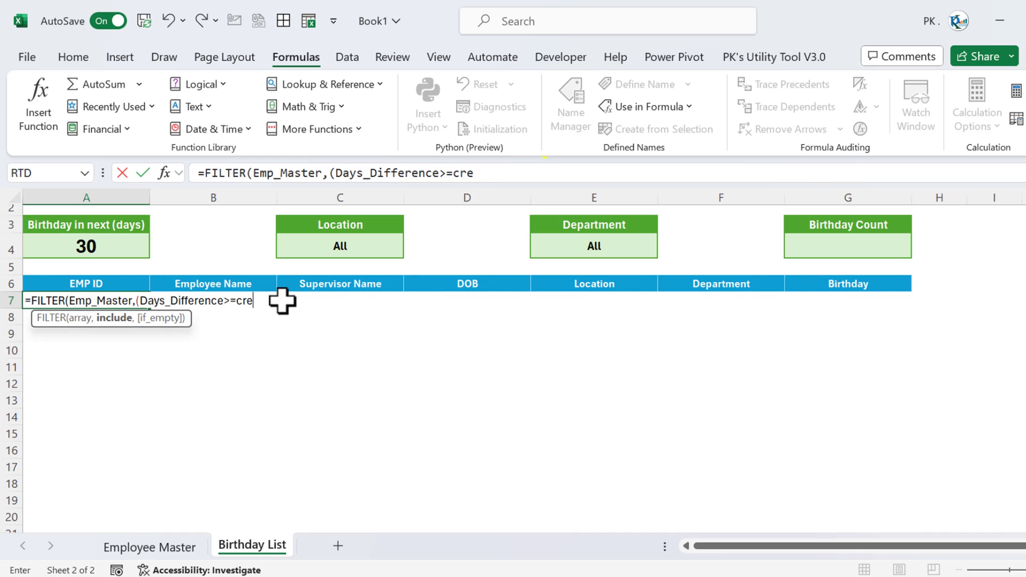
key("BackSpace")
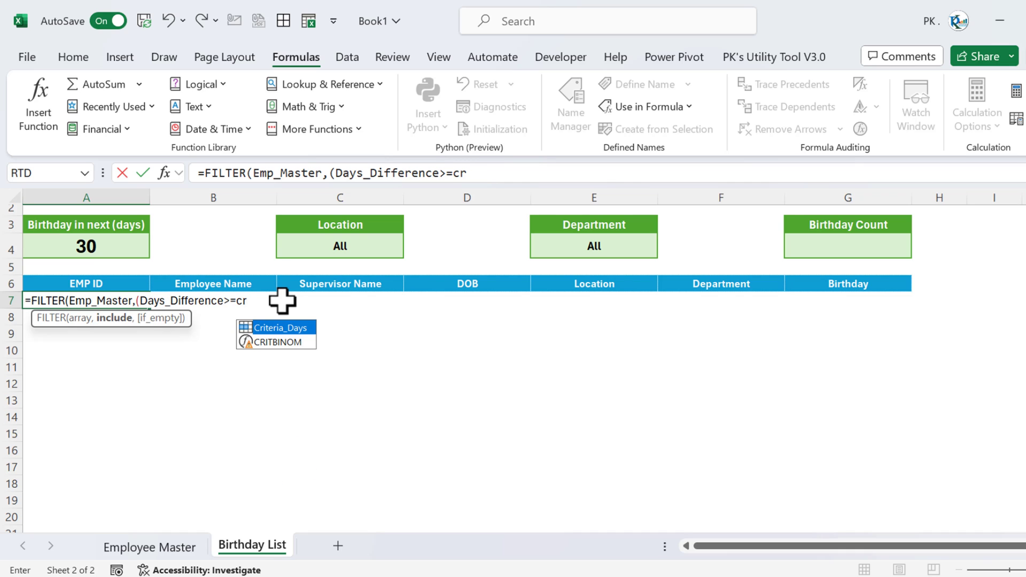
key("Tab")
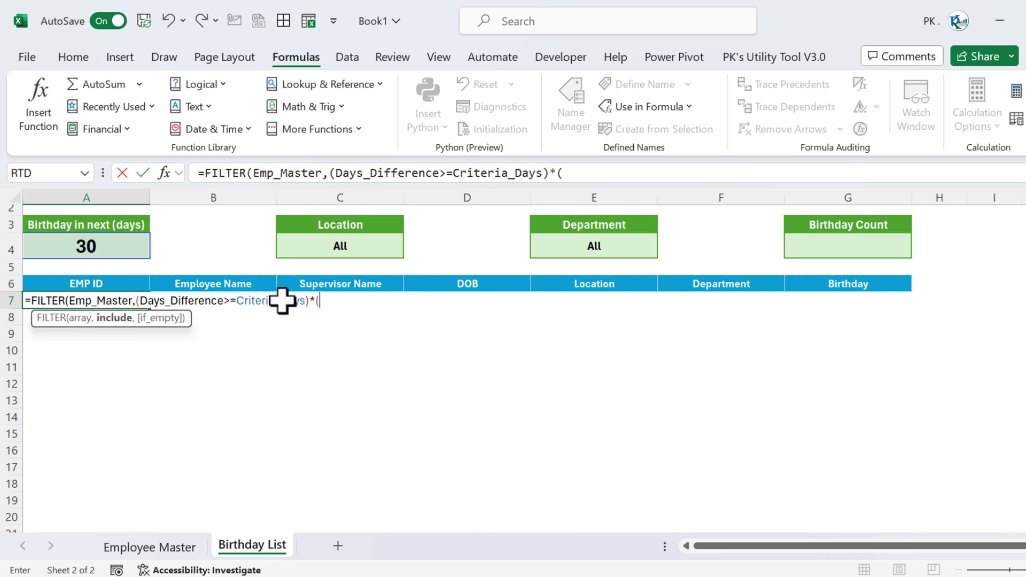
- Multiply the include condition by (Days_Difference<=0), close the FILTER function and commit the formula in A7
type(")*(day")
key("Down")
key("Down")
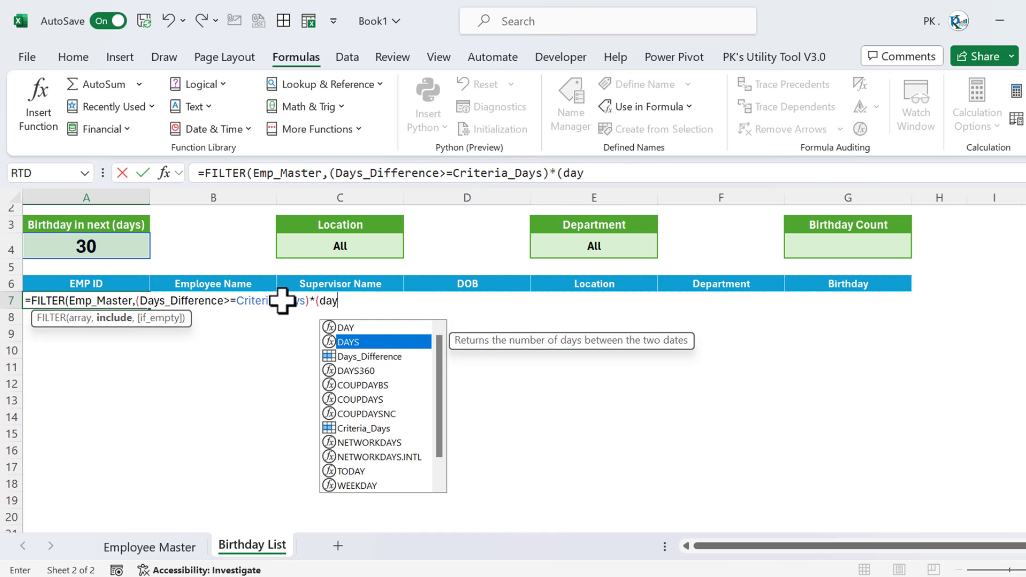
key("Tab")
type("<")
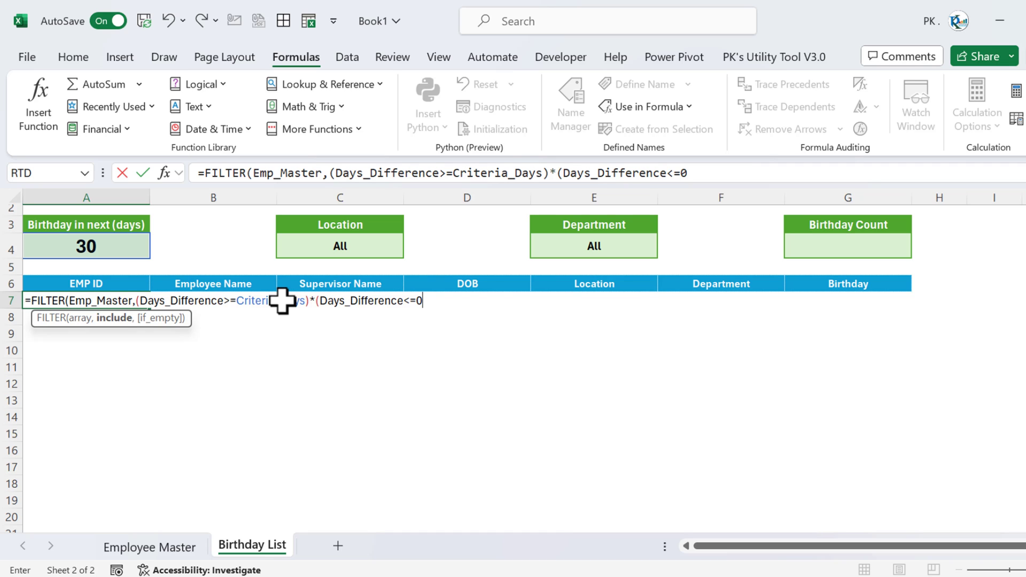
type("=0))")
key("ctrl+Return")
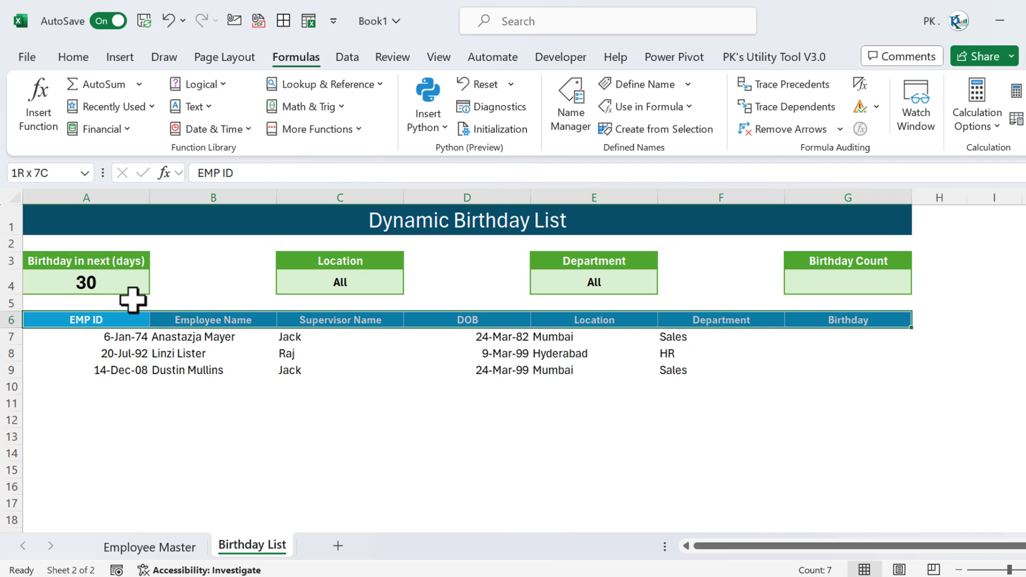
- Center the birthday list in A6:G87, headers included, and reduce its font size to 9
key("shift+Down")
key("shift+Down")
key("shift+Down")
key("shift+Down")
key("shift+Down")
key("shift+Down")
key("shift+Down")
key("shift+Down")
key("shift+Down")
key("shift+Down")
key("shift+Down")
key("shift+Down")
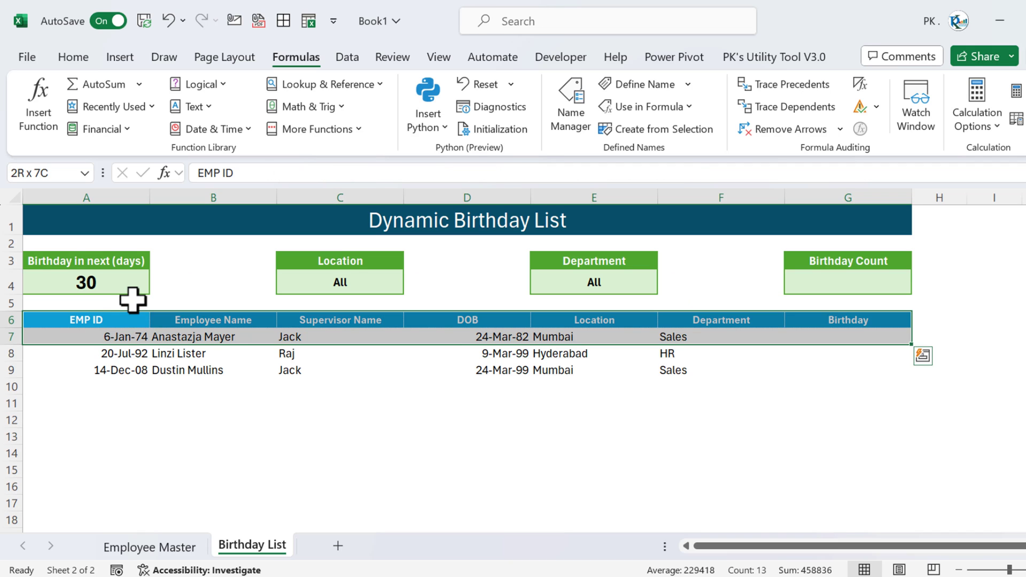
key("ctrl+shift+Down")
left_click(73, 57)
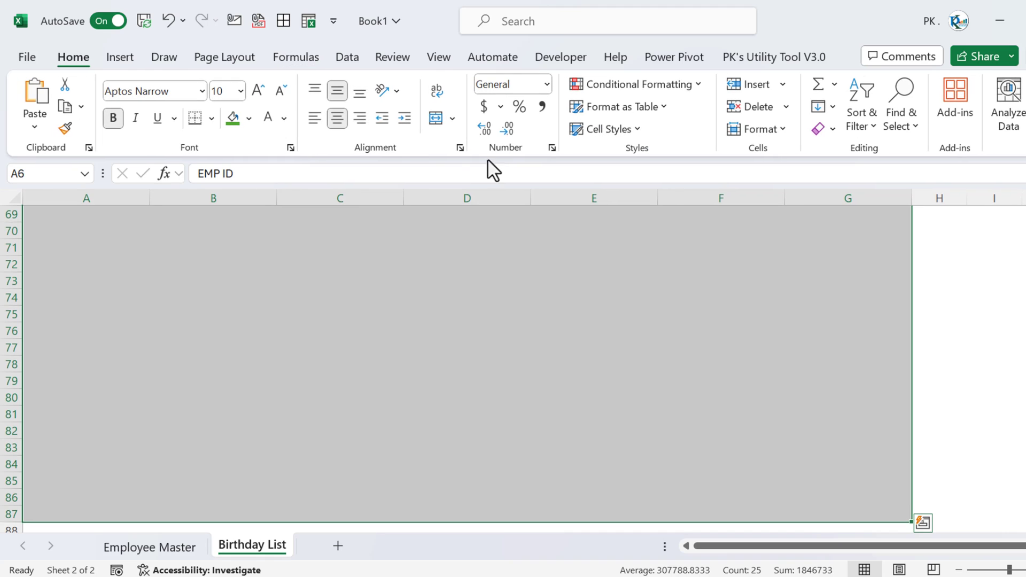
left_click(338, 119)
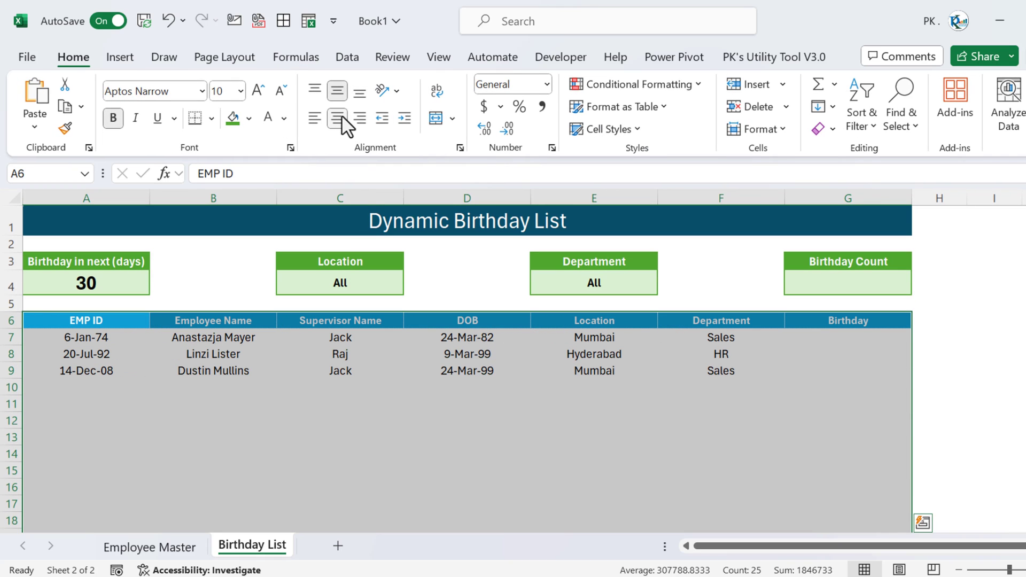
left_click(280, 96)
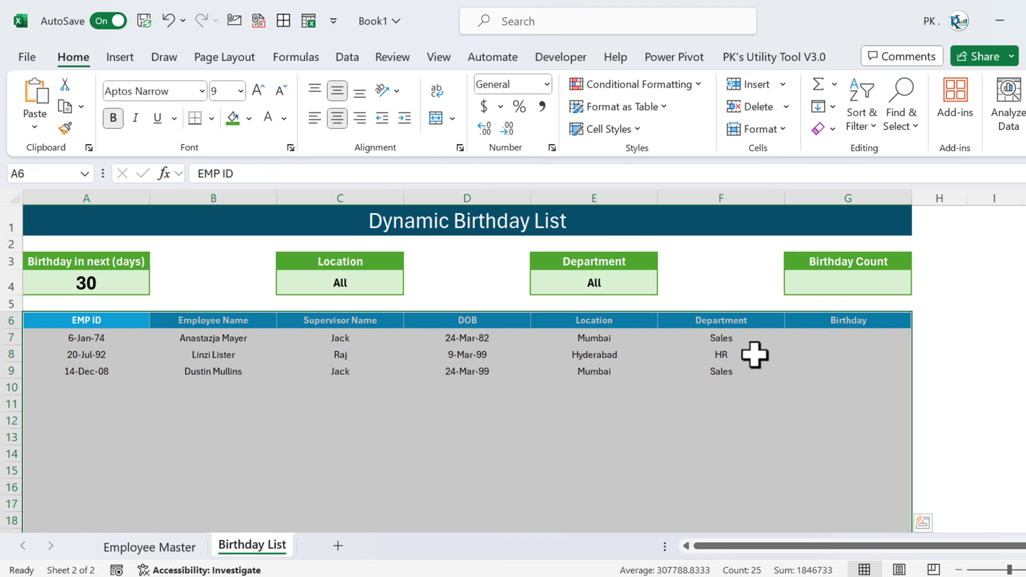
left_click(722, 338)
left_click(902, 342)
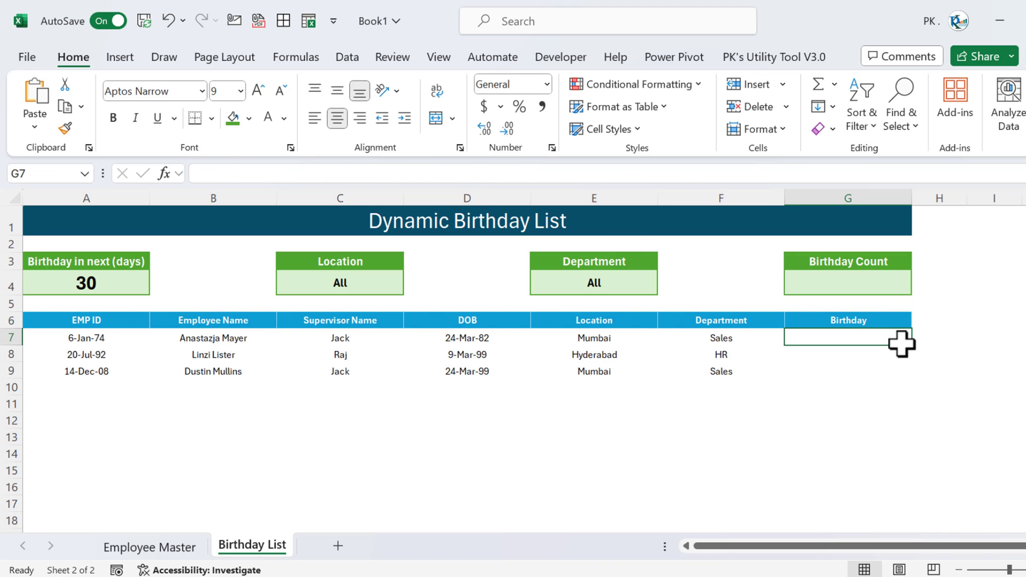
key("Left")
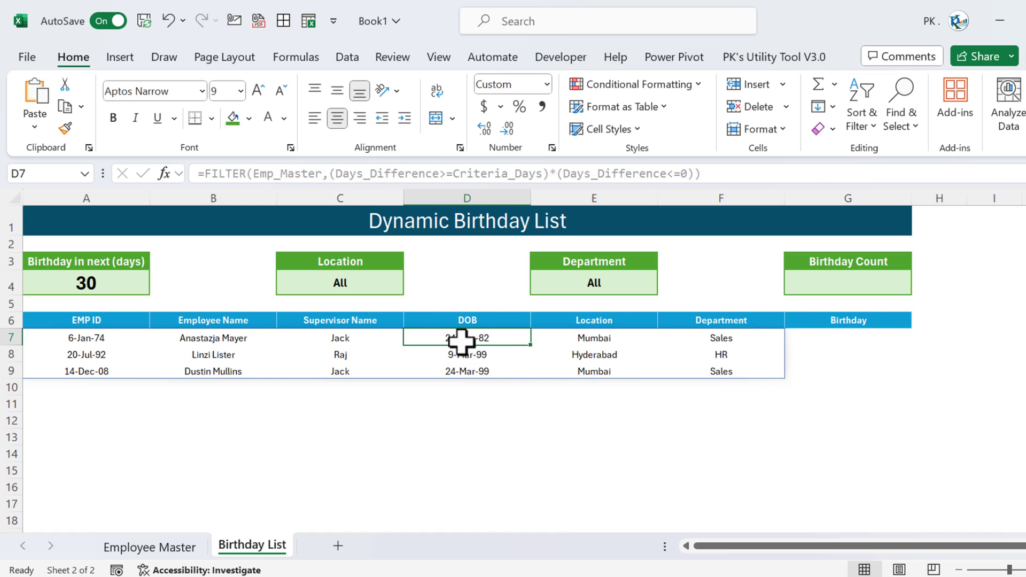
left_click(844, 339)
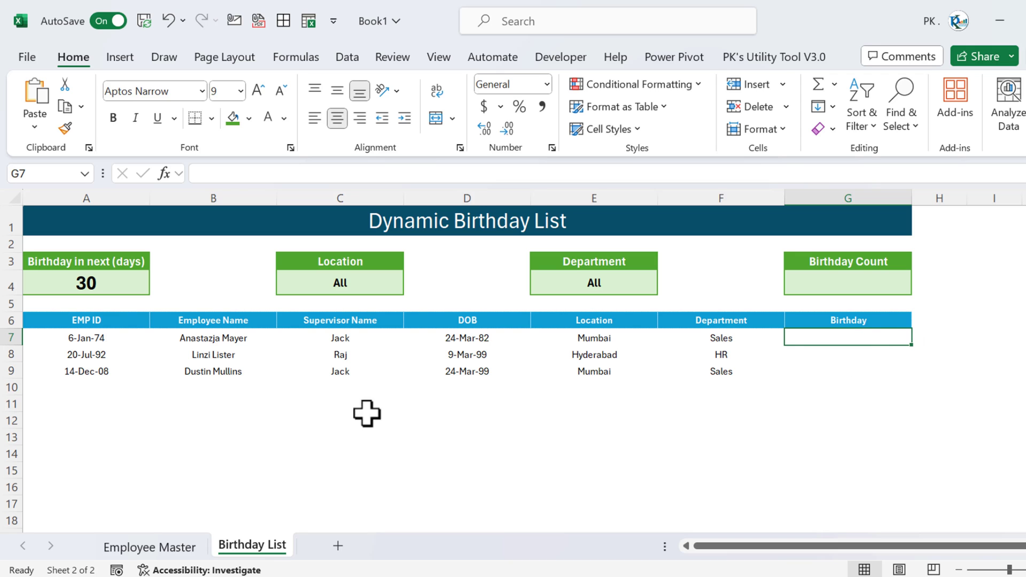
- Copy the FILTER formula from A7 and start a new workbook-level defined name called Filtered_Data
key("Home")
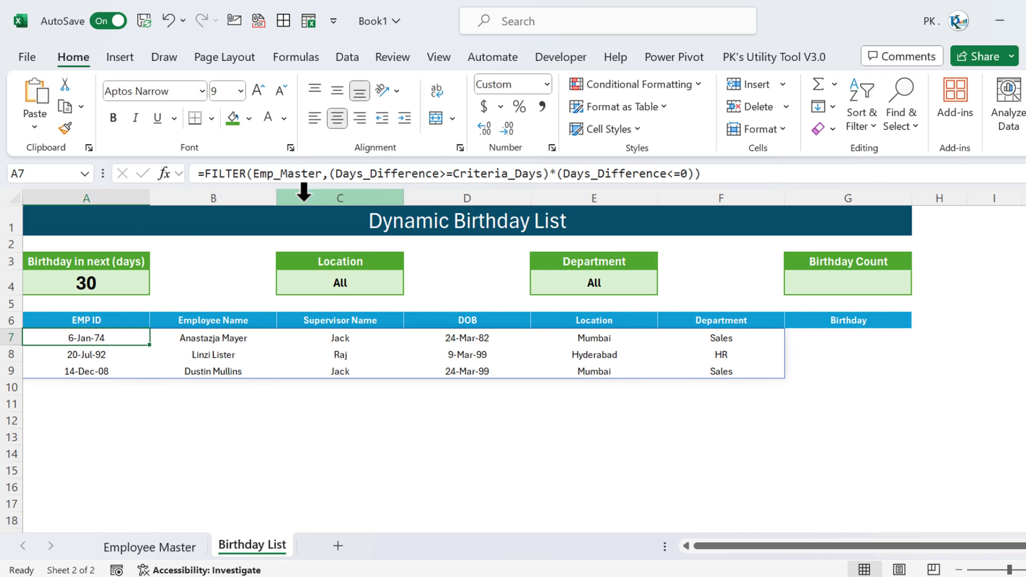
left_click_drag(193, 174, 476, 351)
key("Escape")
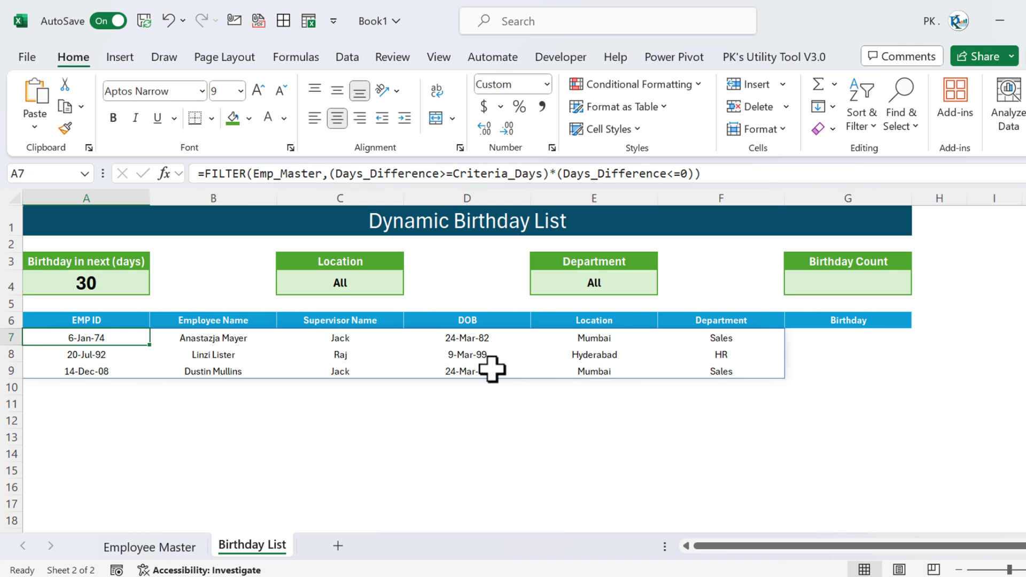
key("alt+m")
key("n")
key("n")
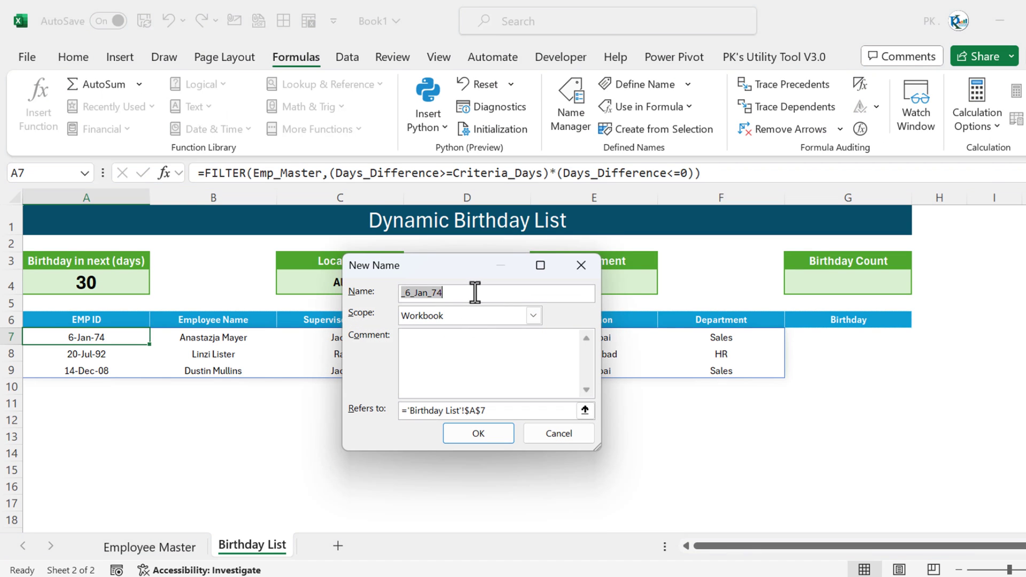
left_click_drag(397, 294, 512, 302)
type("Filtered_Data")
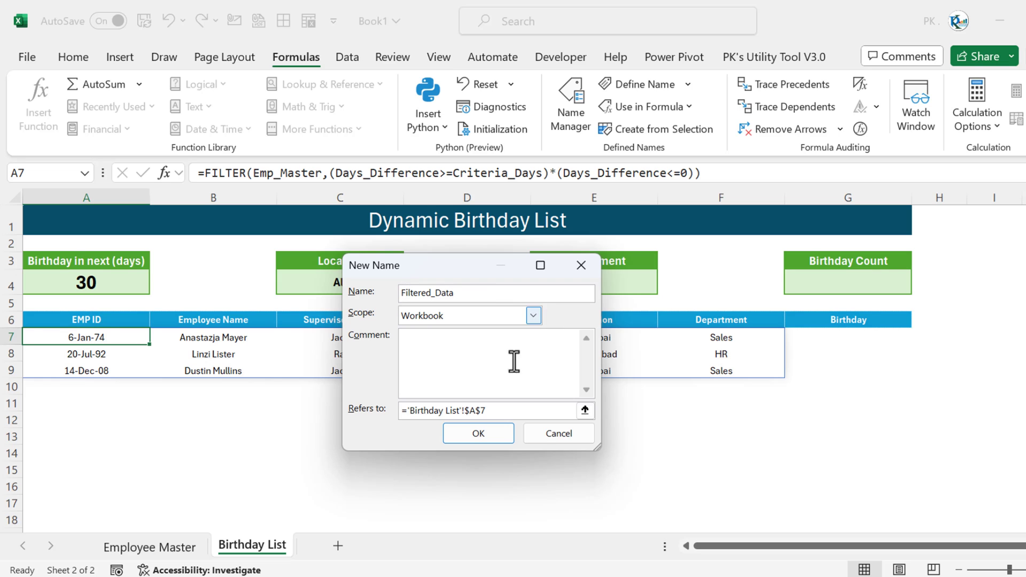
- Make Filtered_Data refer to the copied FILTER formula instead of cell A7 and save the name
left_click(505, 412)
key("ctrl+a")
key("ctrl+v")
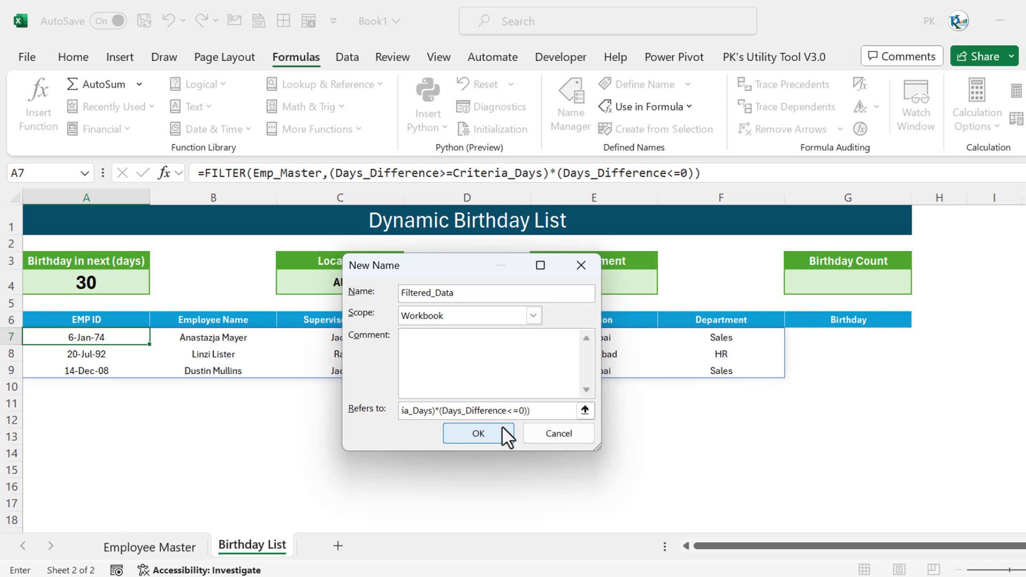
left_click(502, 427)
left_click(656, 513)
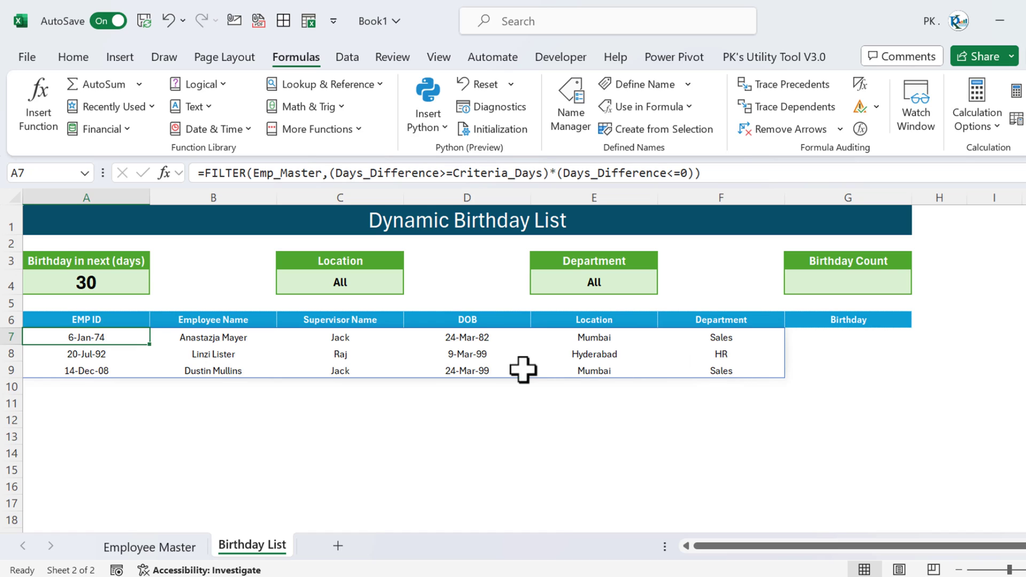
- Replace the formula in A7 with the start of a SORTBY function that takes Filtered_Data as its array
left_click(469, 342)
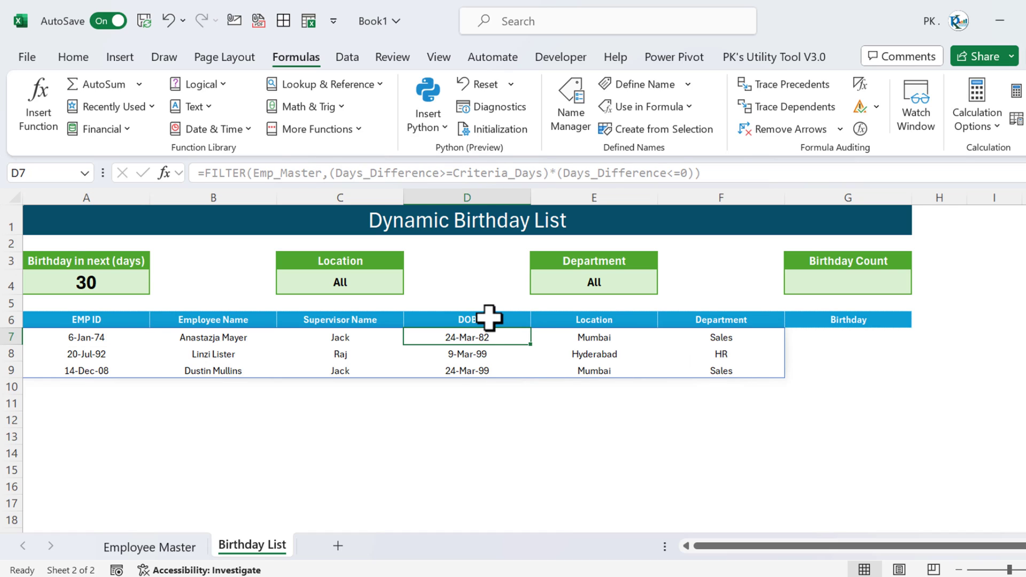
left_click_drag(469, 336, 469, 373)
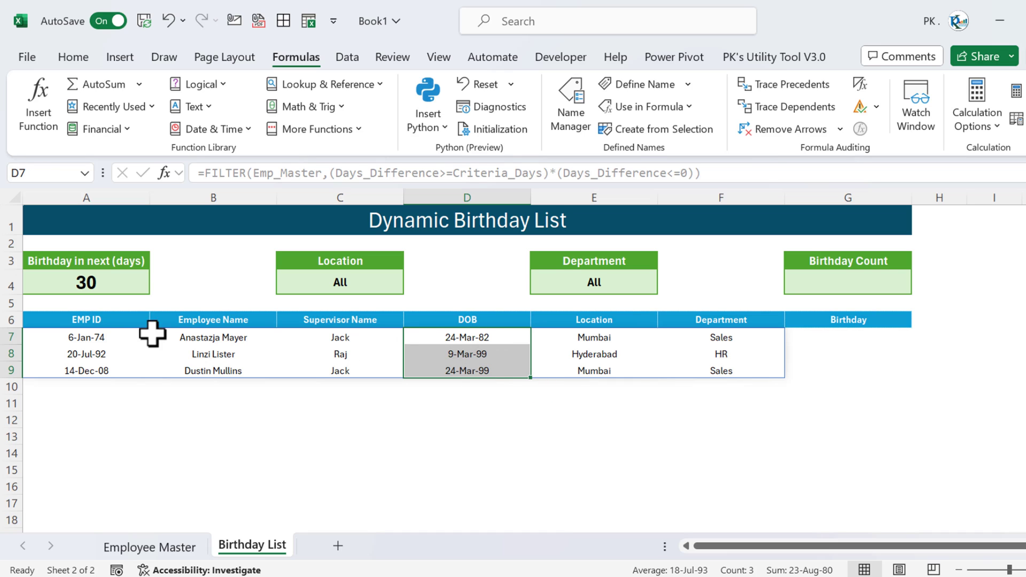
left_click(90, 334)
type("=sor")
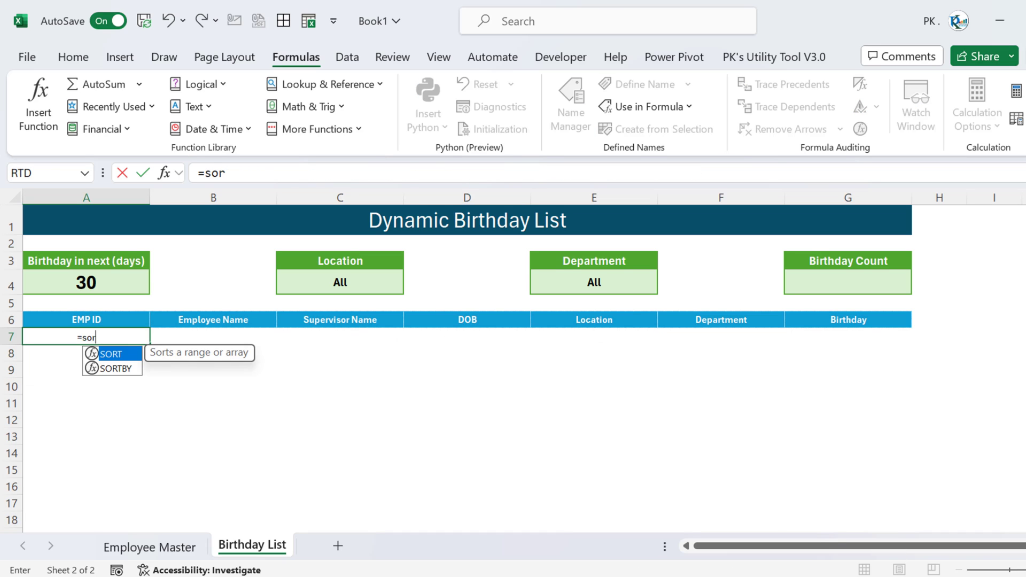
key("Down")
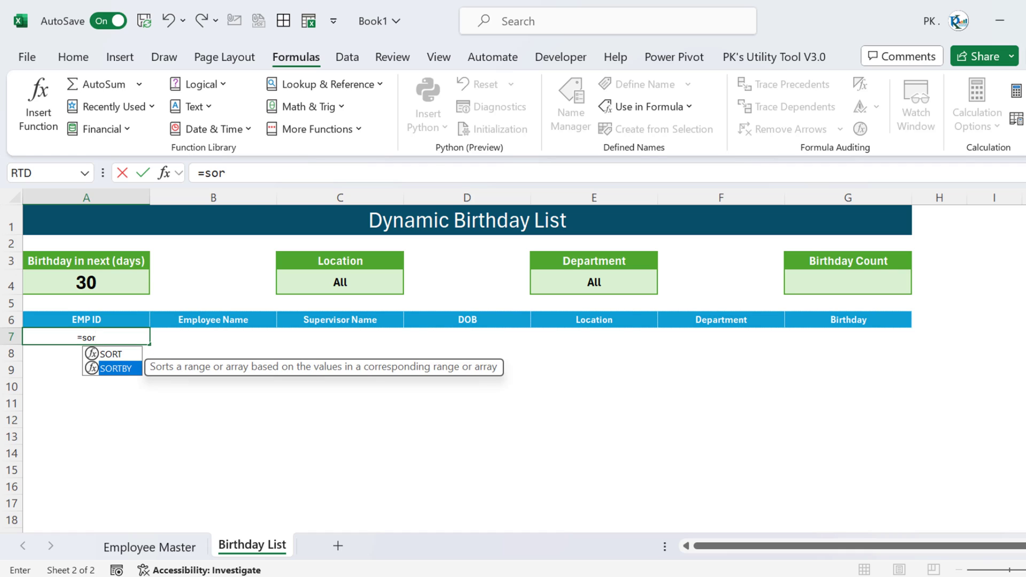
key("Tab")
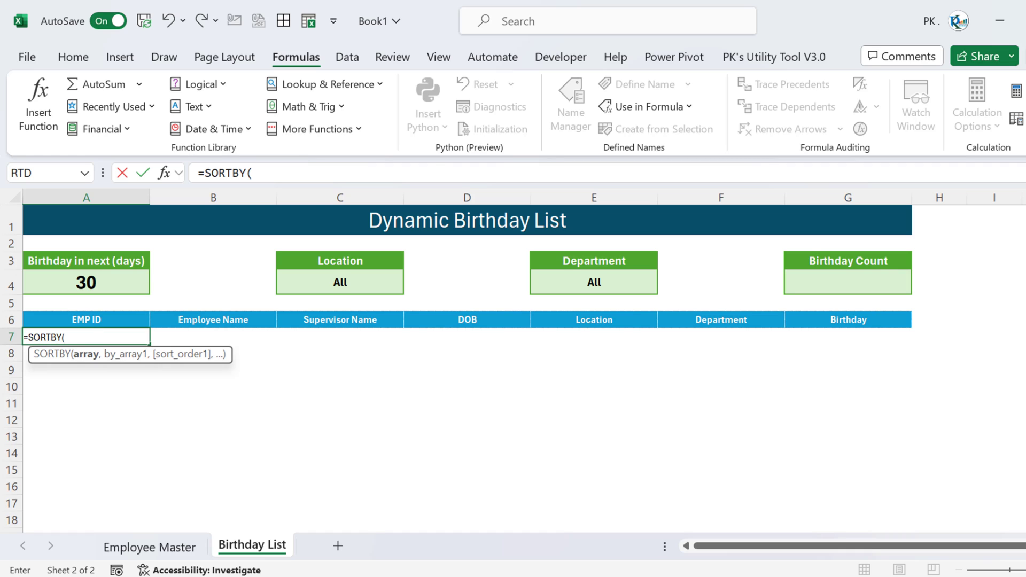
type("fi")
key("Down")
key("Down")
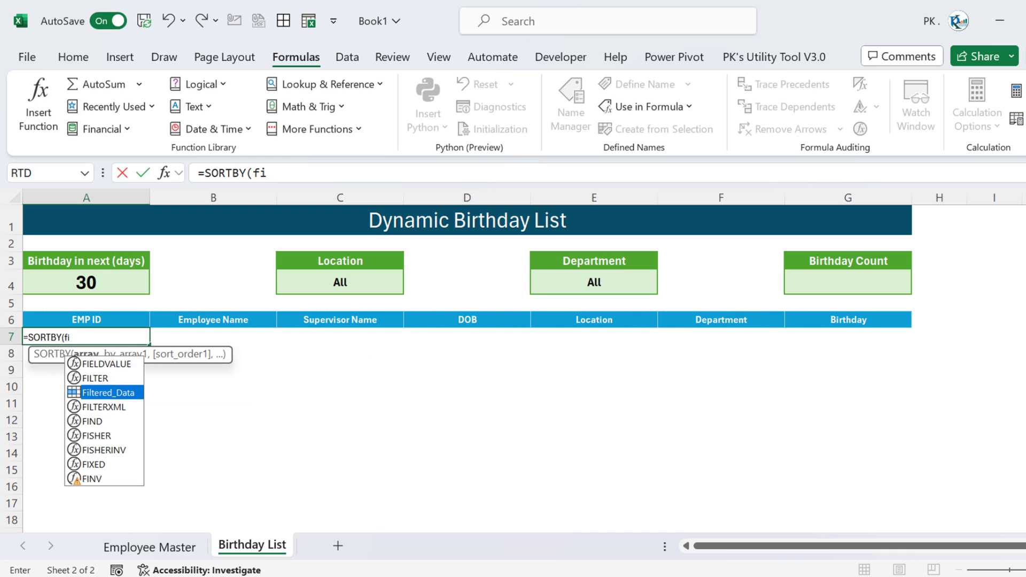
key("Tab")
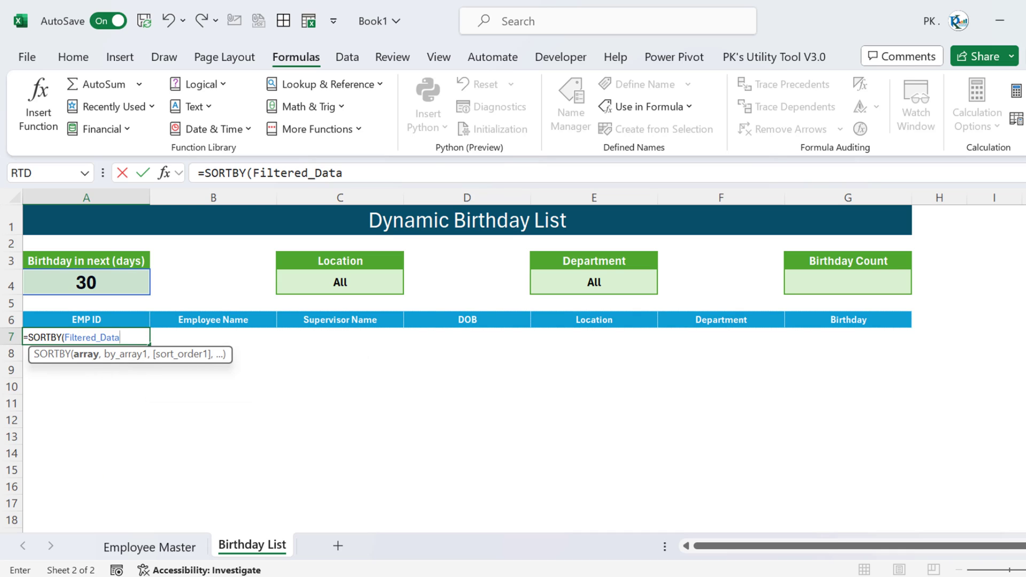
type(",")
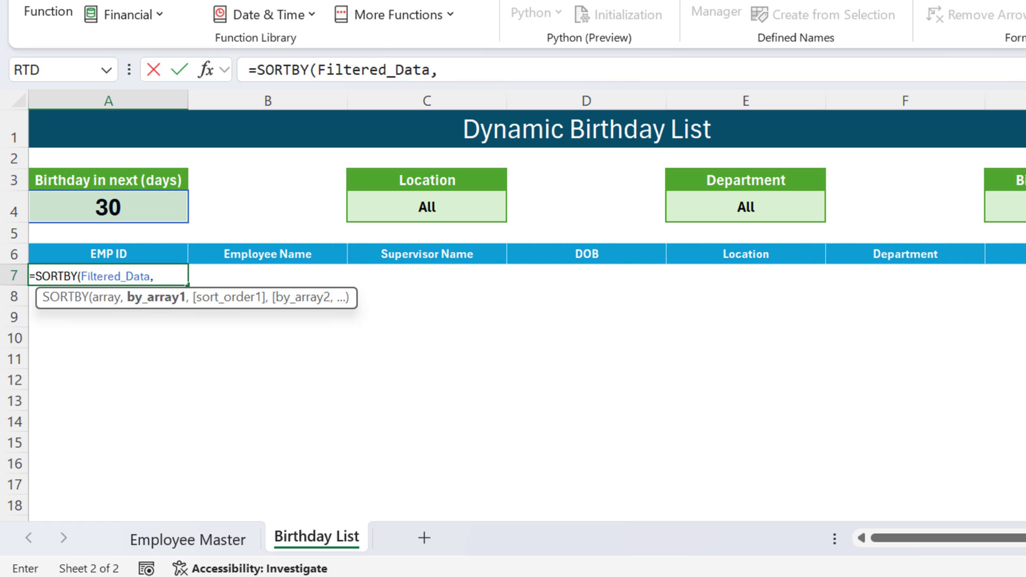
- Start the SORTBY by_array argument as a DATE function with YEAR(TODAY()) as its year
type("dat")
key("Tab")
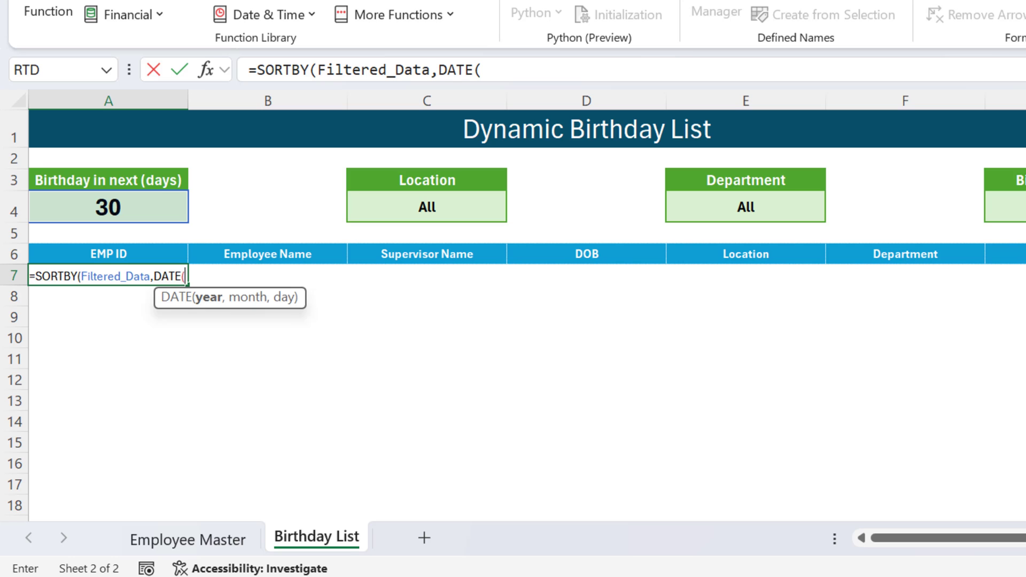
type("ye")
key("Tab")
type("tod")
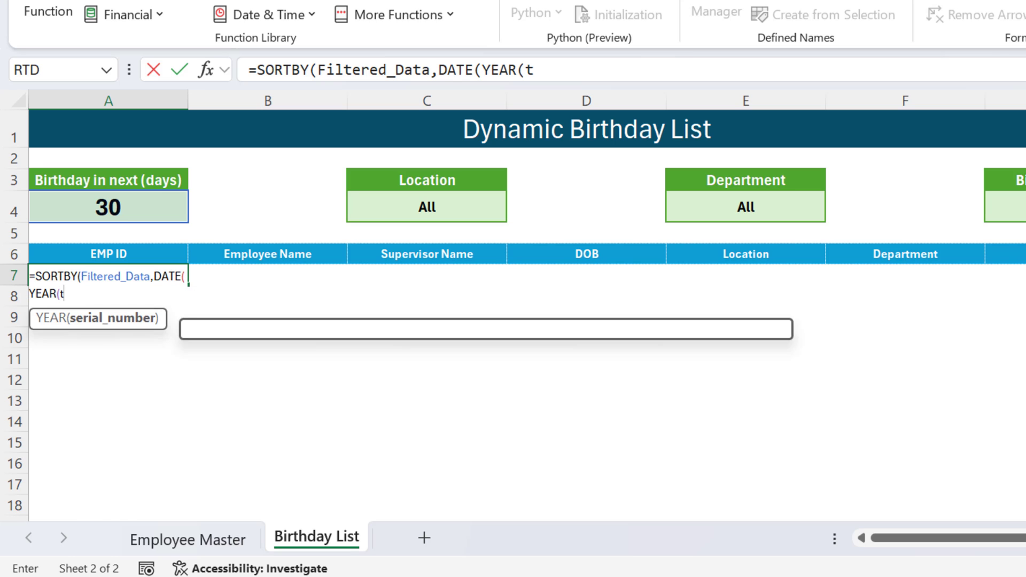
key("Tab")
type("),")
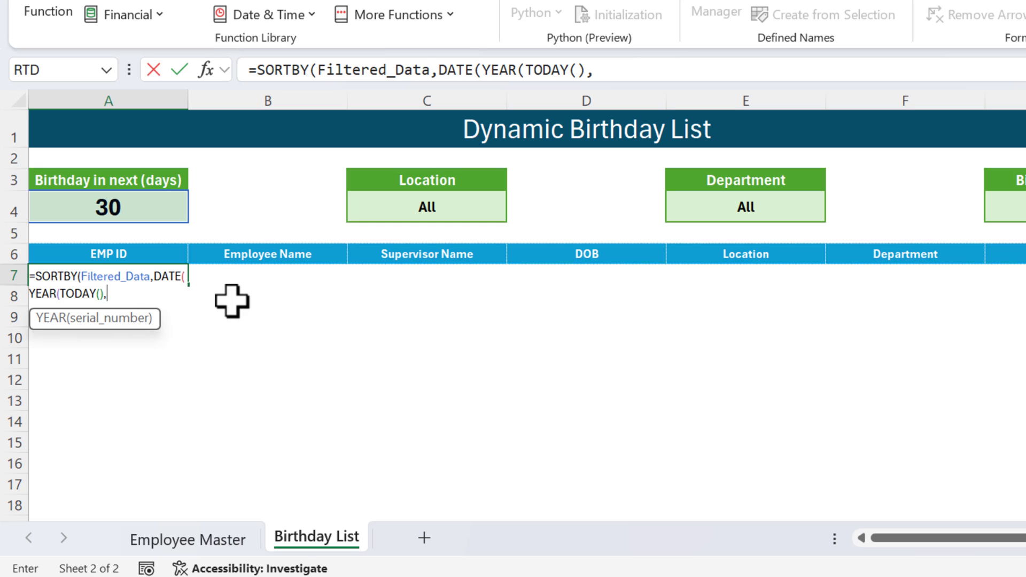
- Add MONTH of CHOOSECOLS(Filtered_Data,4) as the month argument of the DATE function
type("mon")
key("Tab")
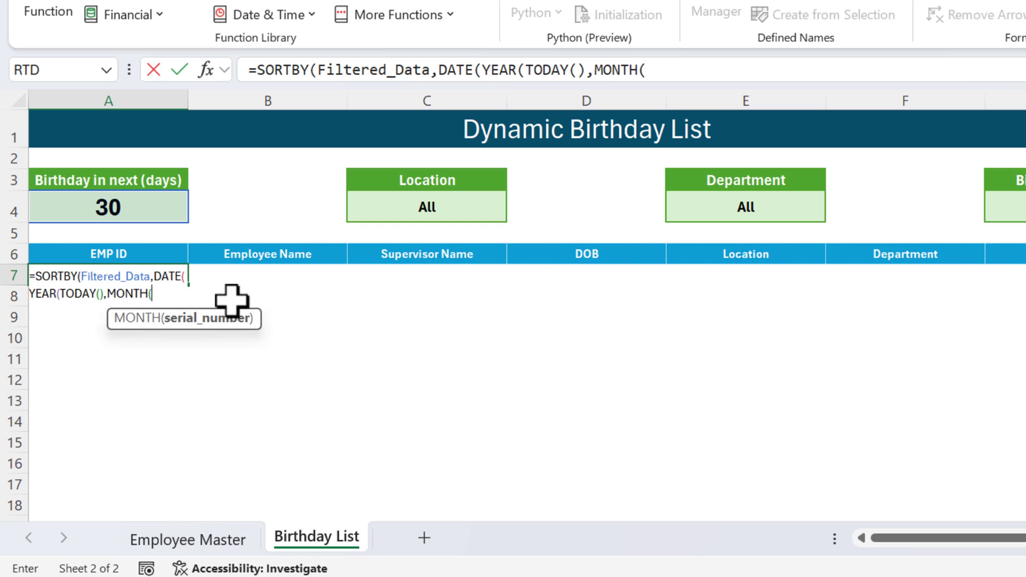
type("cho")
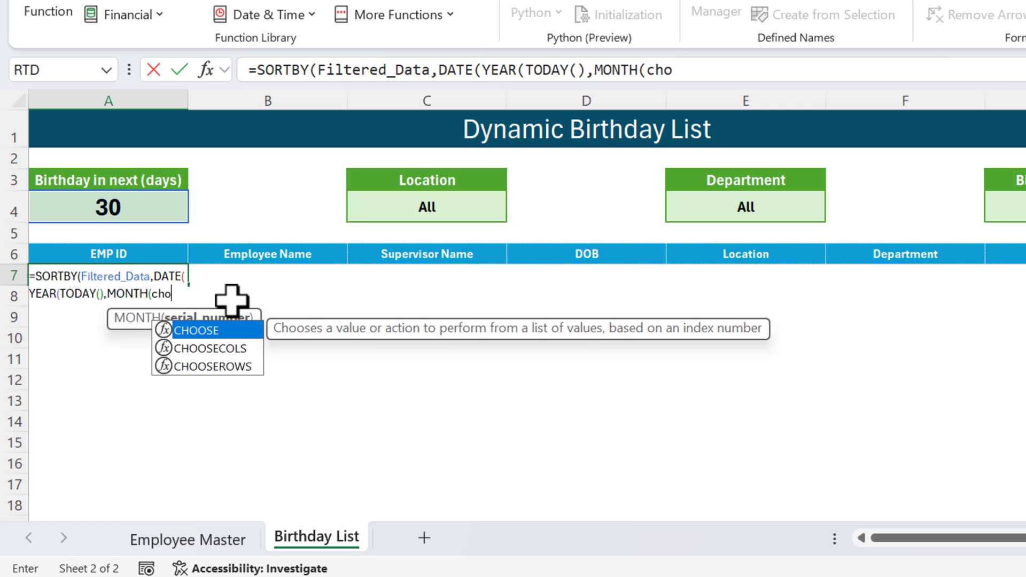
key("Down")
key("Tab")
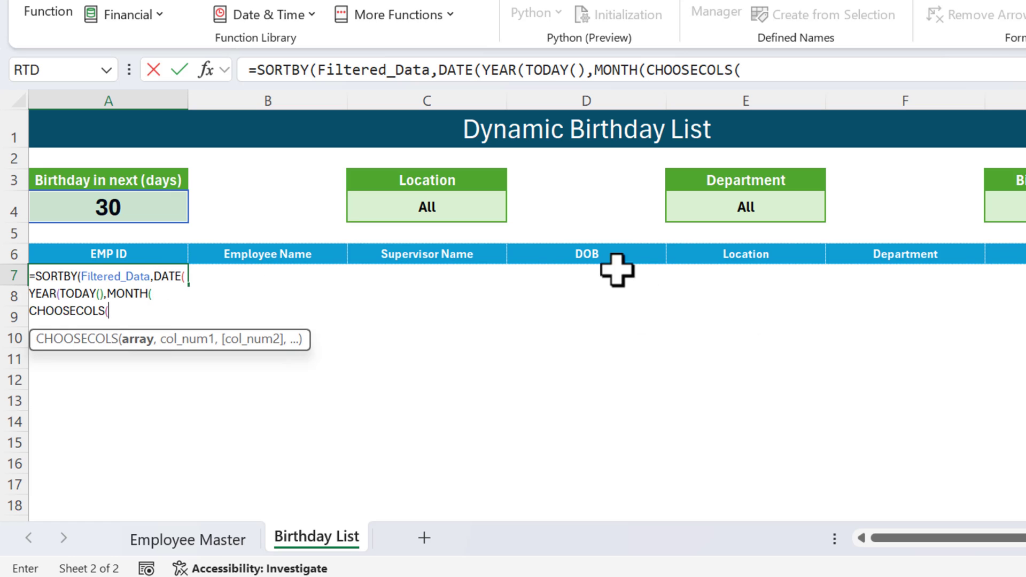
type("fil")
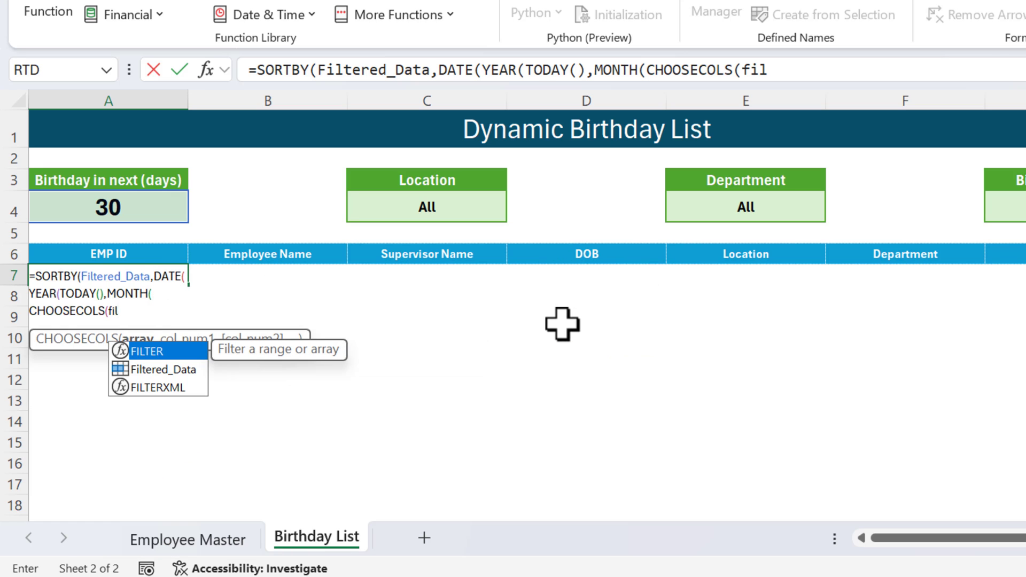
key("Down")
key("Tab")
type(",")
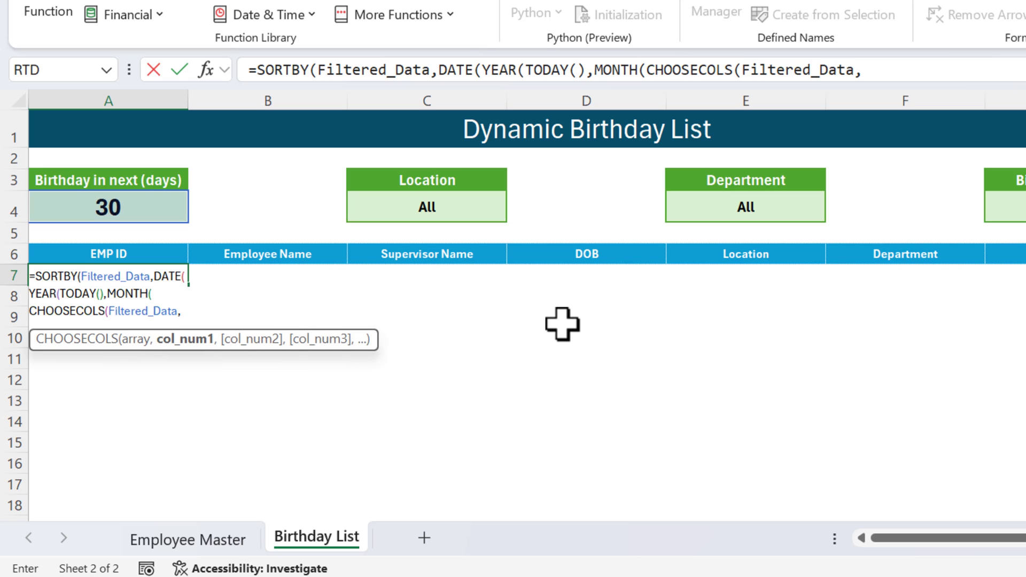
type("4)")
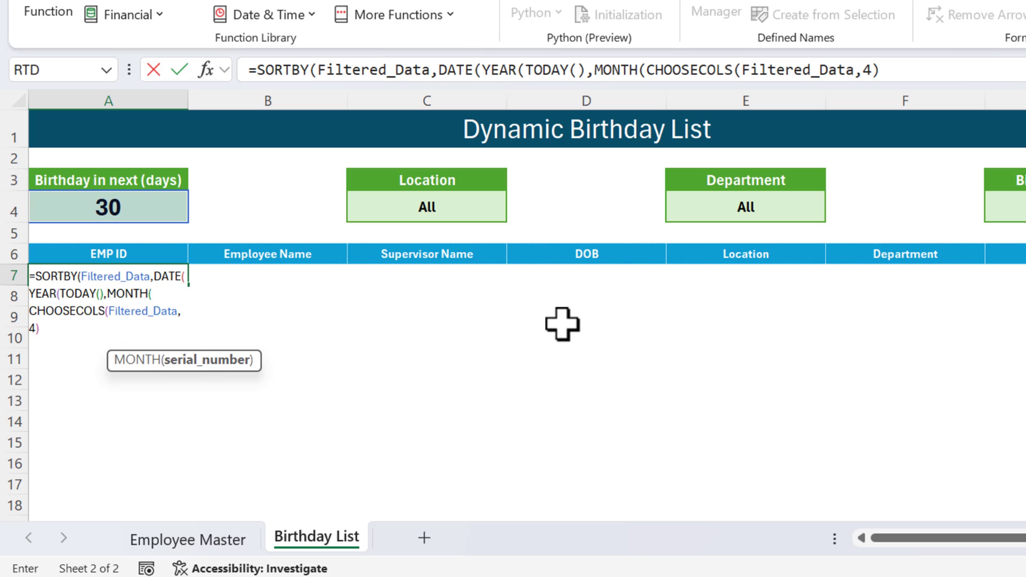
type(",")
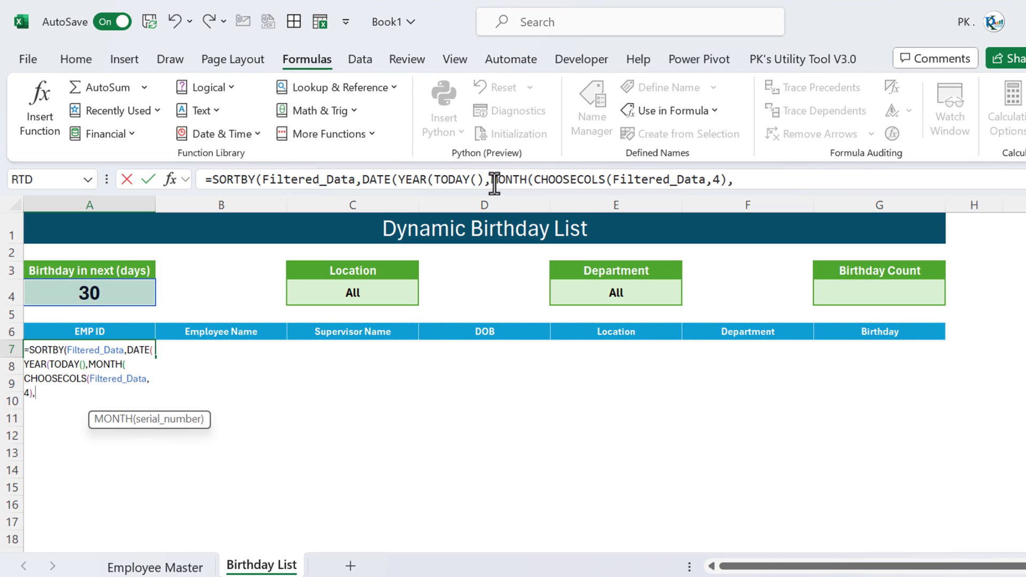
- Reuse a copy of the month expression as the DATE function's day argument, DAY(CHOOSECOLS(Filtered_Data,4))
left_click_drag(495, 179, 748, 179)
key("ctrl+c")
left_click(750, 180)
key("ctrl+v")
type("da")
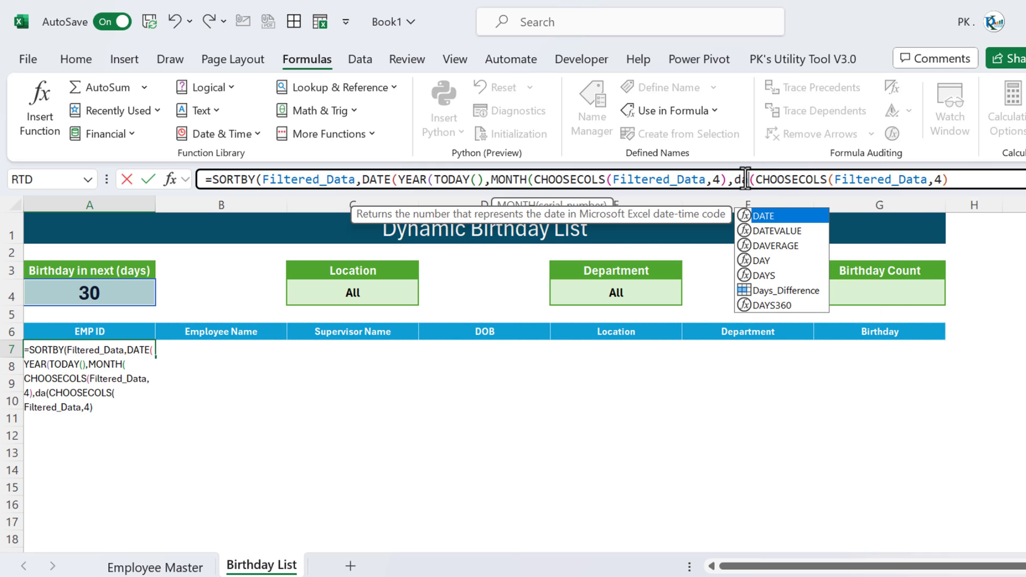
type("y")
left_click(985, 179)
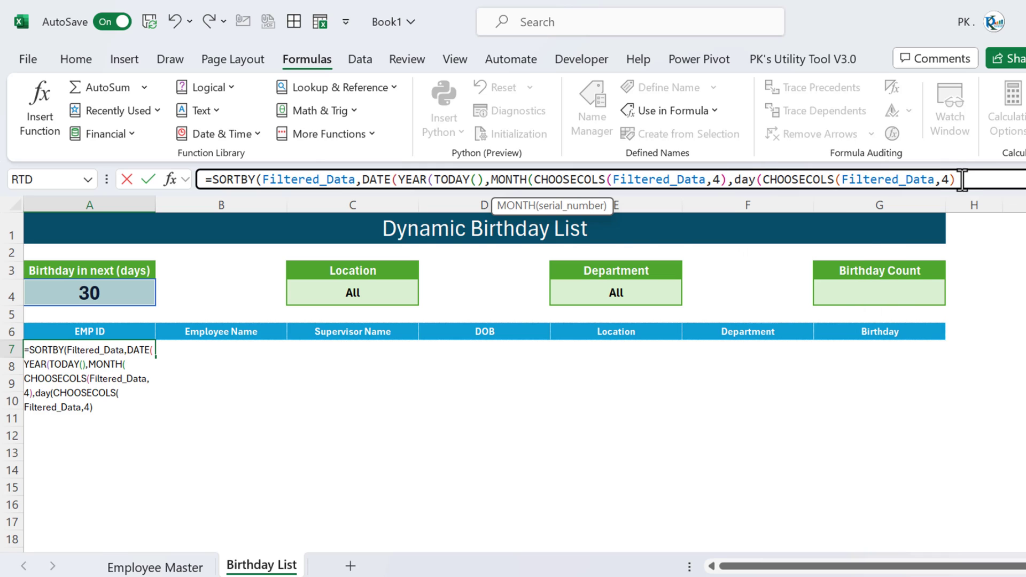
type("))")
- Add the missing closing parentheses after YEAR(TODAY() and the MONTH expression, and commit the SORTBY formula in A7
left_click(483, 179)
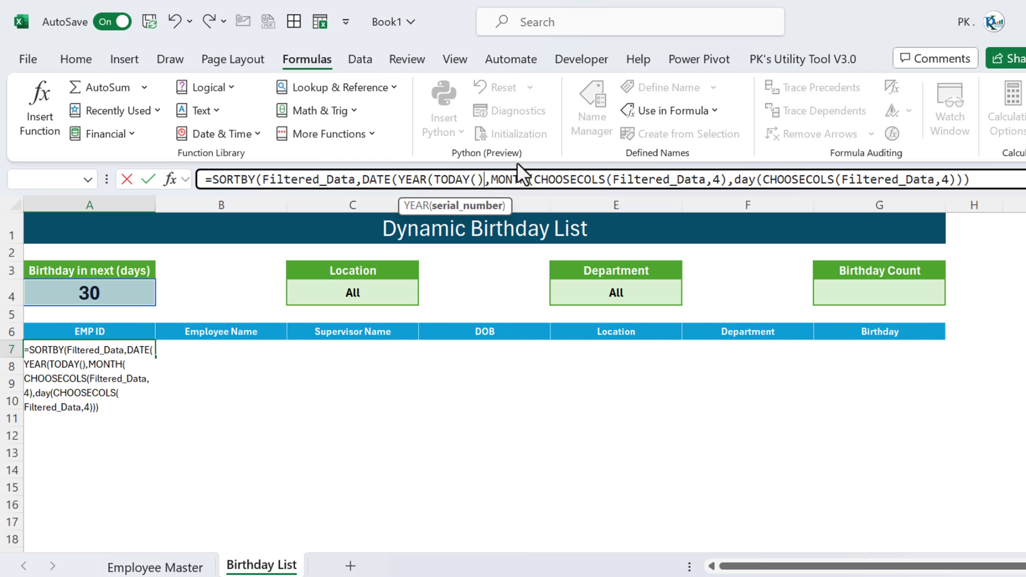
type(")")
left_click(768, 179)
type(")")
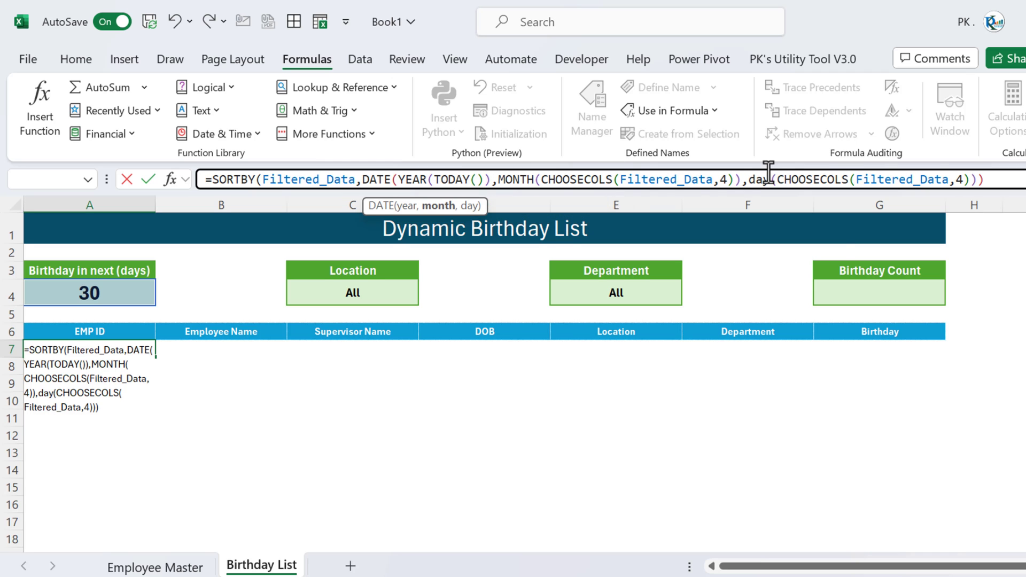
key("Return")
key("Return")
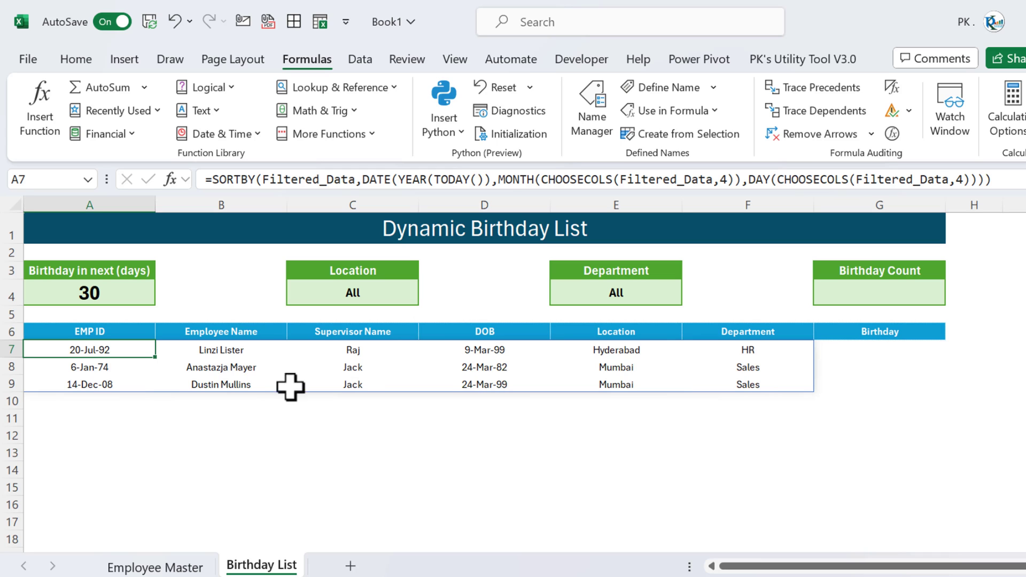
- Copy the SORTBY formula from A7 and start a new workbook-level defined name called Sorted_Filtered_Data
key("F2")
key("shift+Home")
key("ctrl+c")
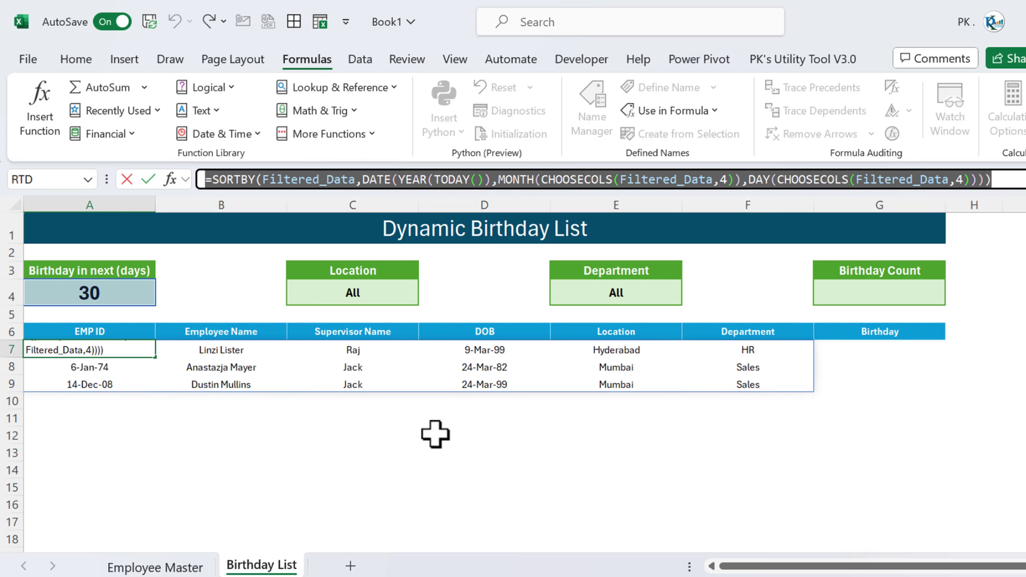
key("Escape")
key("alt+m")
key("m")
key("d")
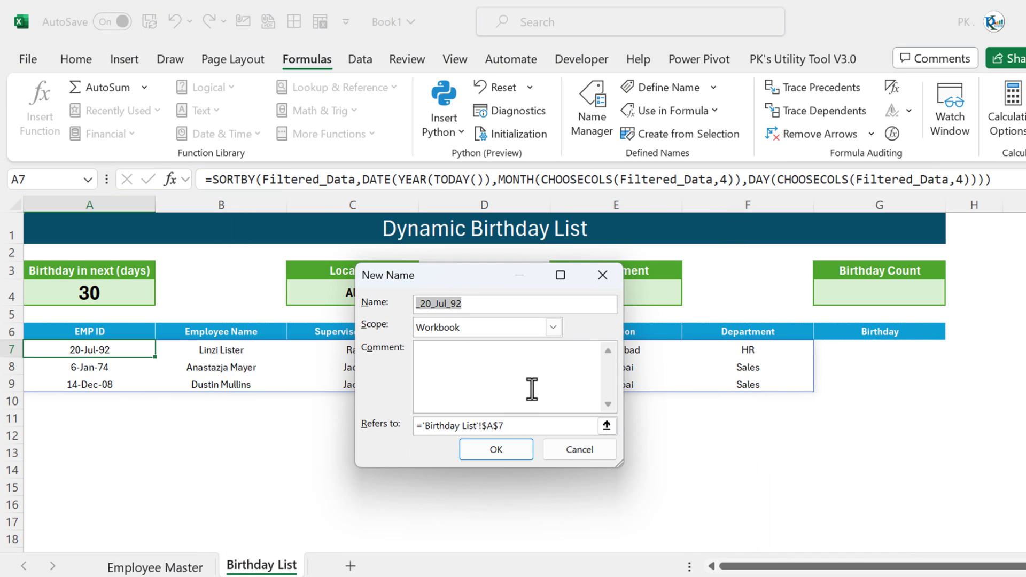
type("Sorted_Filtered_Data")
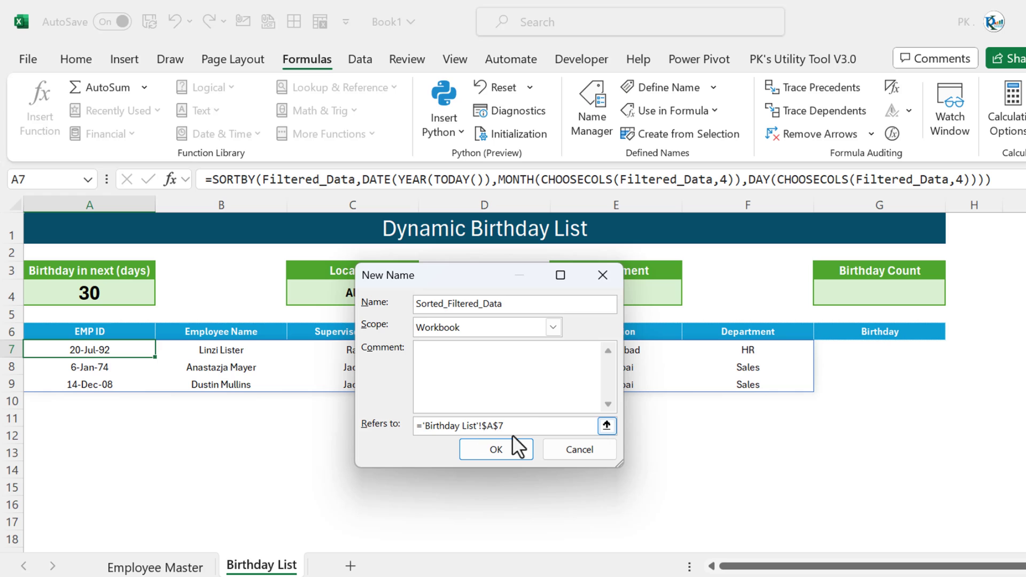
- Make Sorted_Filtered_Data refer to the copied SORTBY formula, save the name and close the name list
left_click(527, 426)
key("ctrl+a")
key("ctrl+v")
left_click(497, 450)
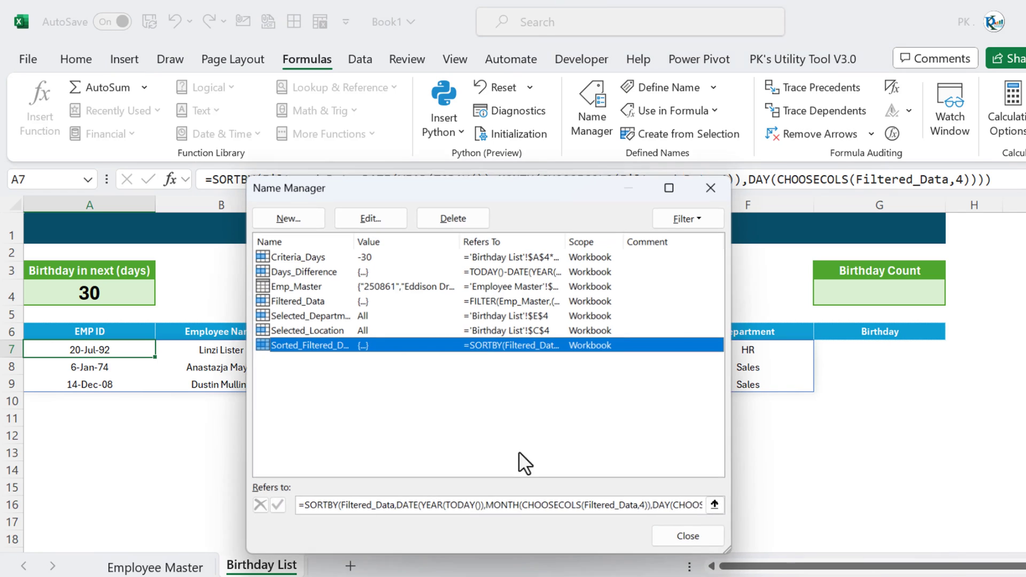
left_click(693, 539)
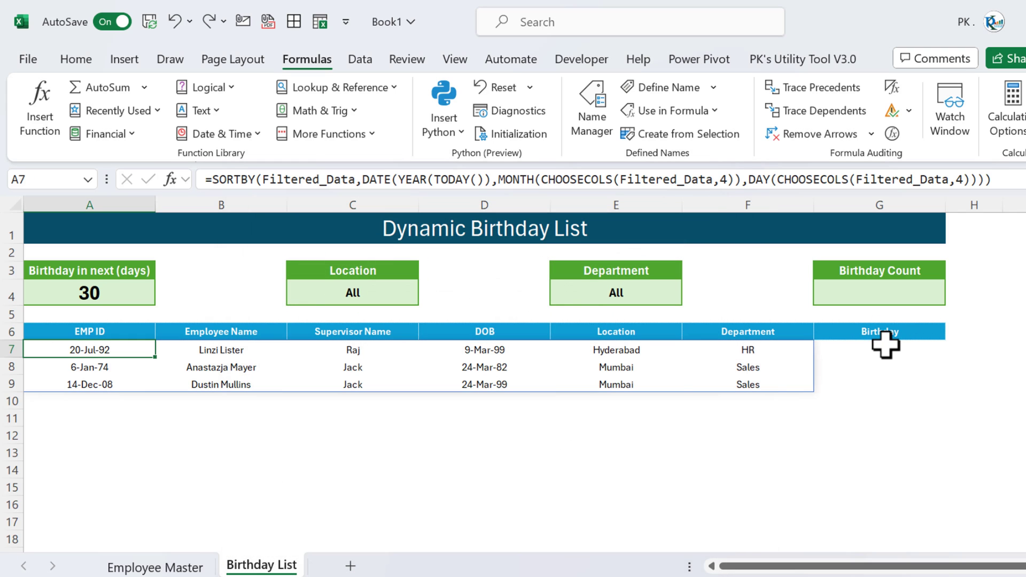
left_click_drag(886, 349, 884, 380)
left_click(93, 350)
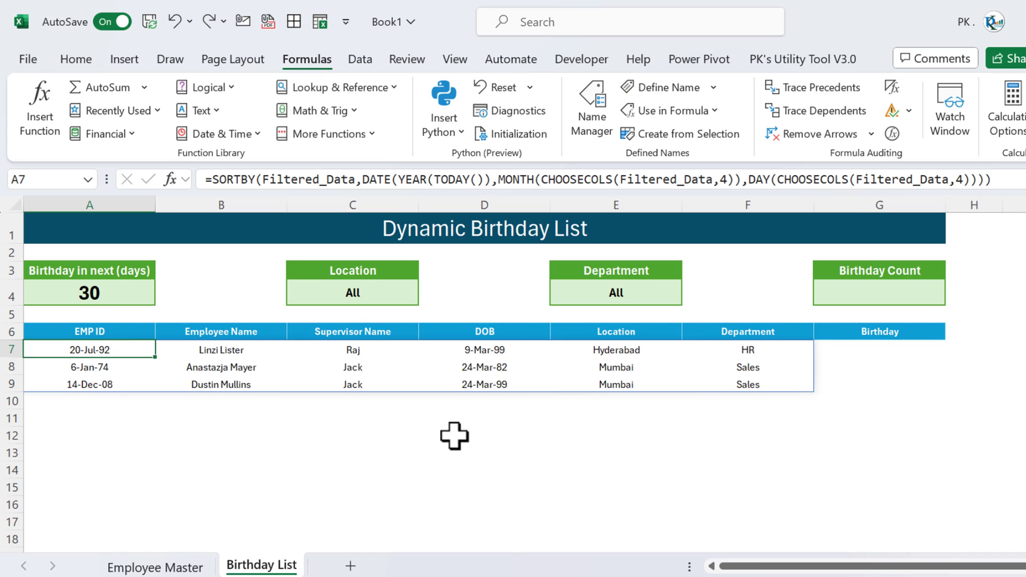
- Replace the formula in A7 with an HSTACK function that takes Sorted_Filtered_Data as its first array
key("Delete")
type("=")
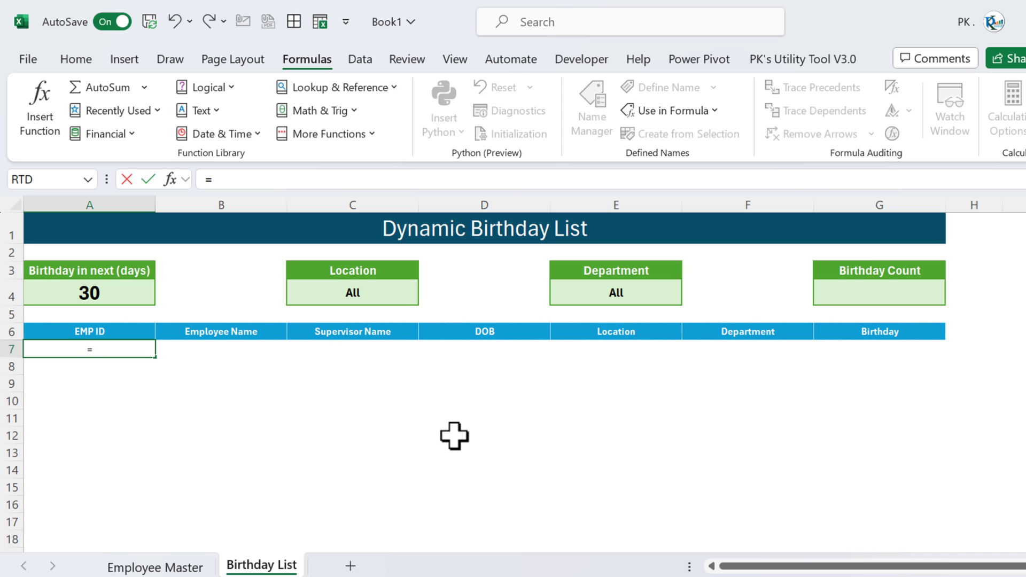
type("hs")
key("Tab")
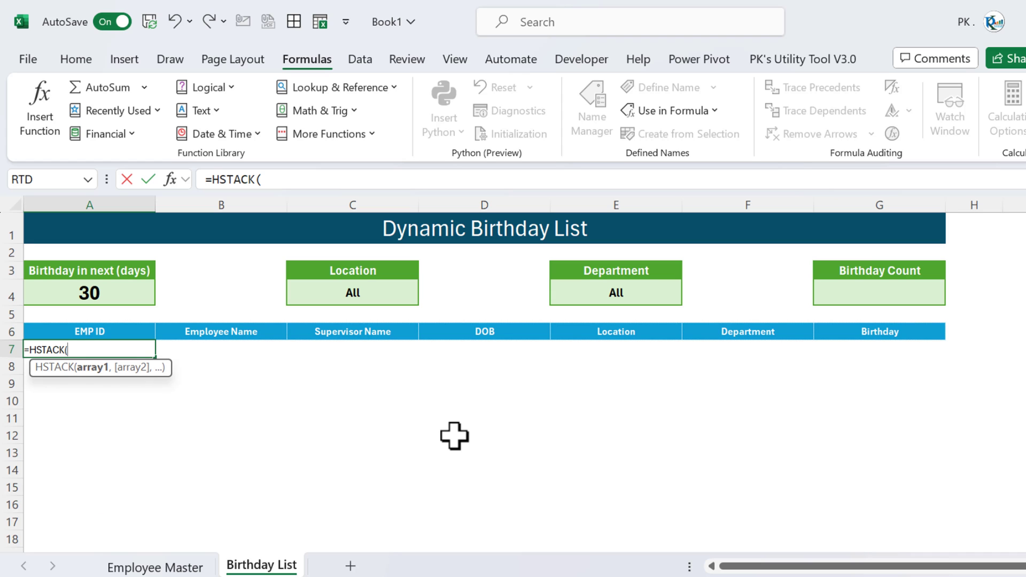
type("sor")
key("Down")
key("Down")
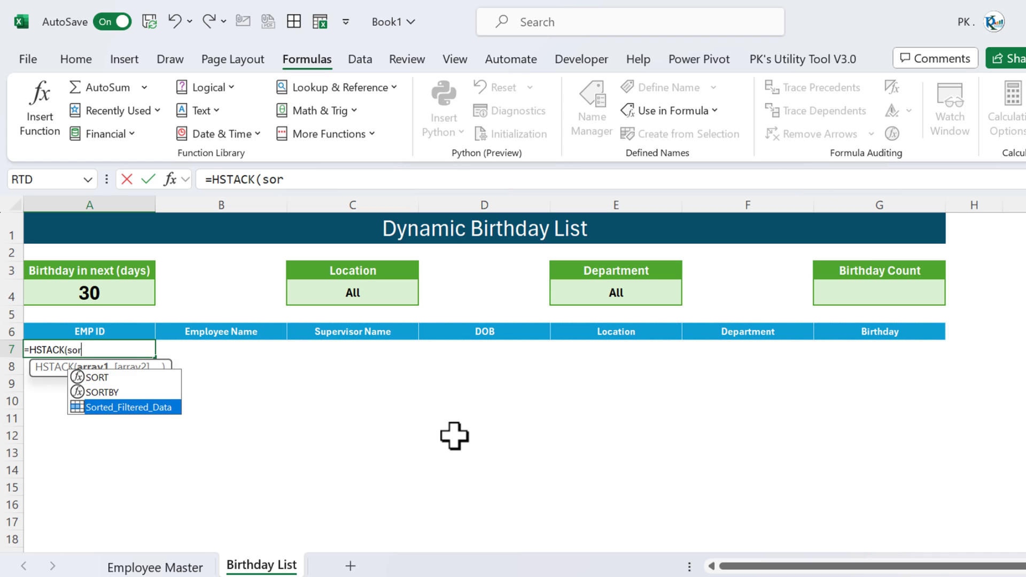
key("Tab")
type(",")
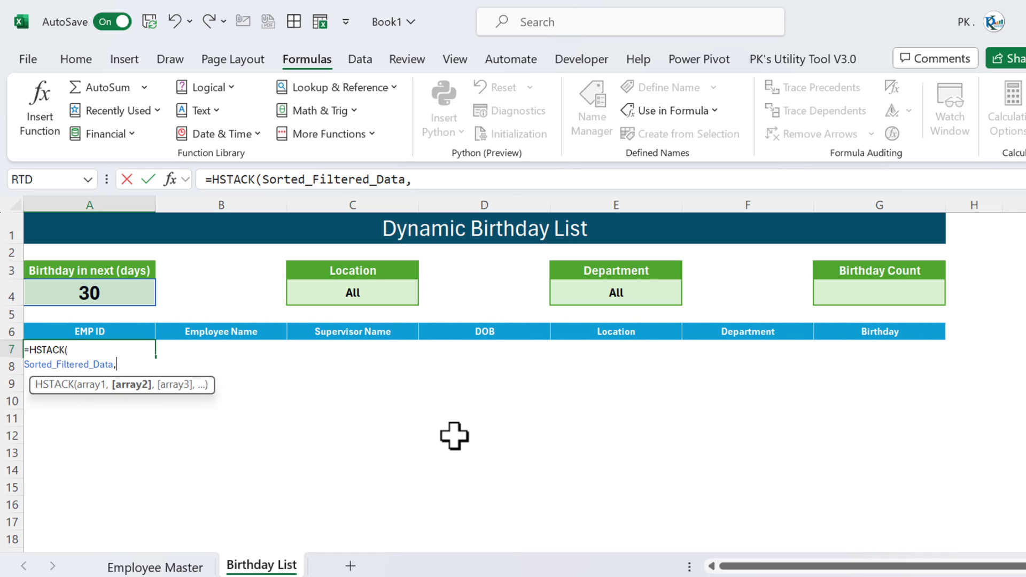
- Add a TEXT function as HSTACK's second array, with CHOOSECOLS(Sorted_Filtered_Data,4) as its value
type("te")
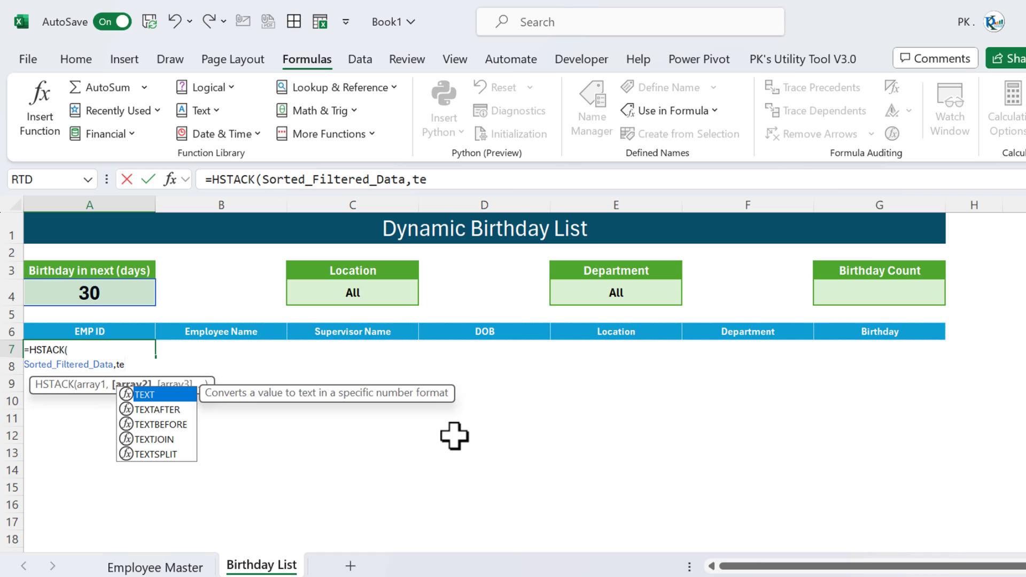
key("Tab")
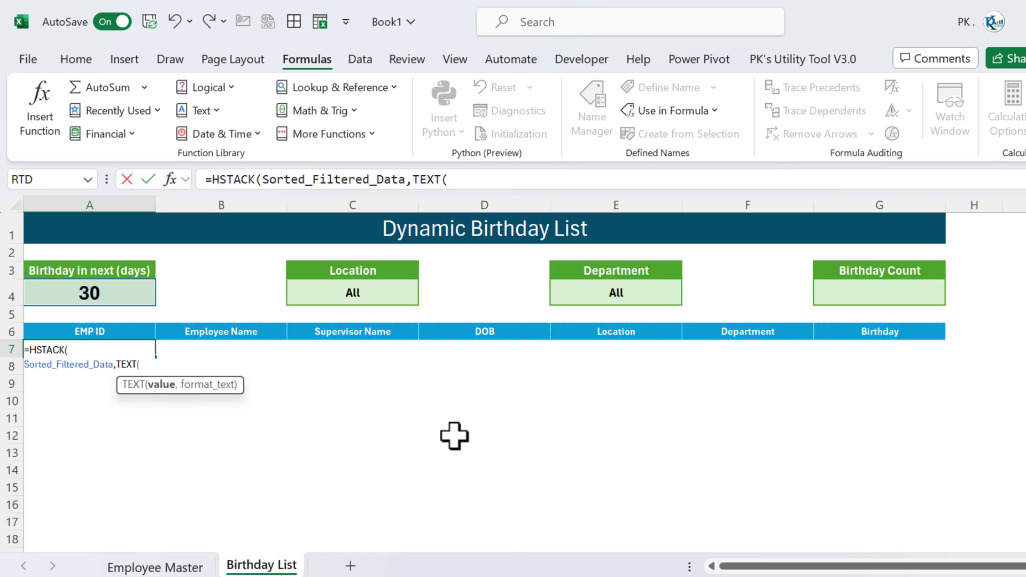
type("ch")
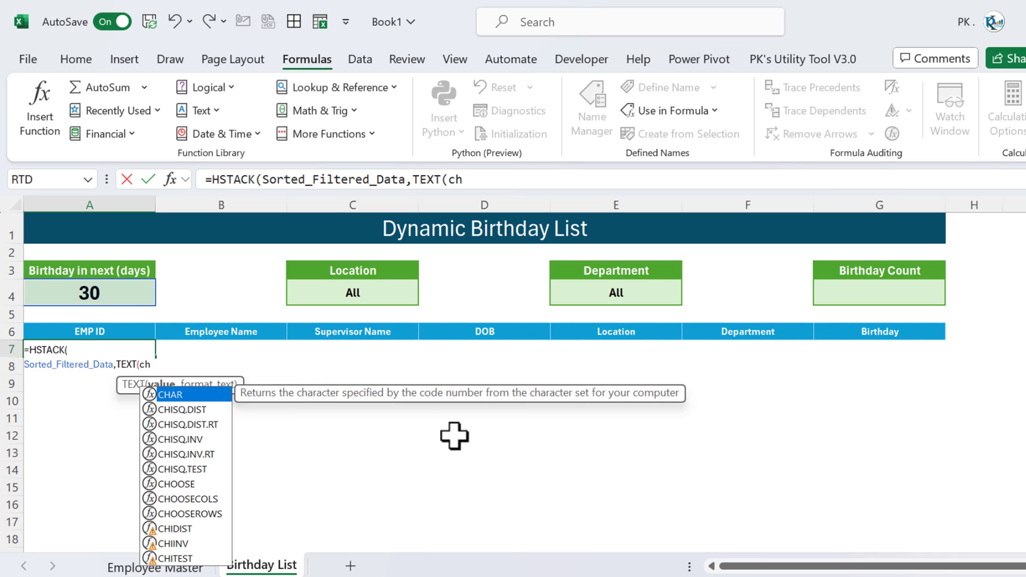
type("o")
key("Down")
key("Tab")
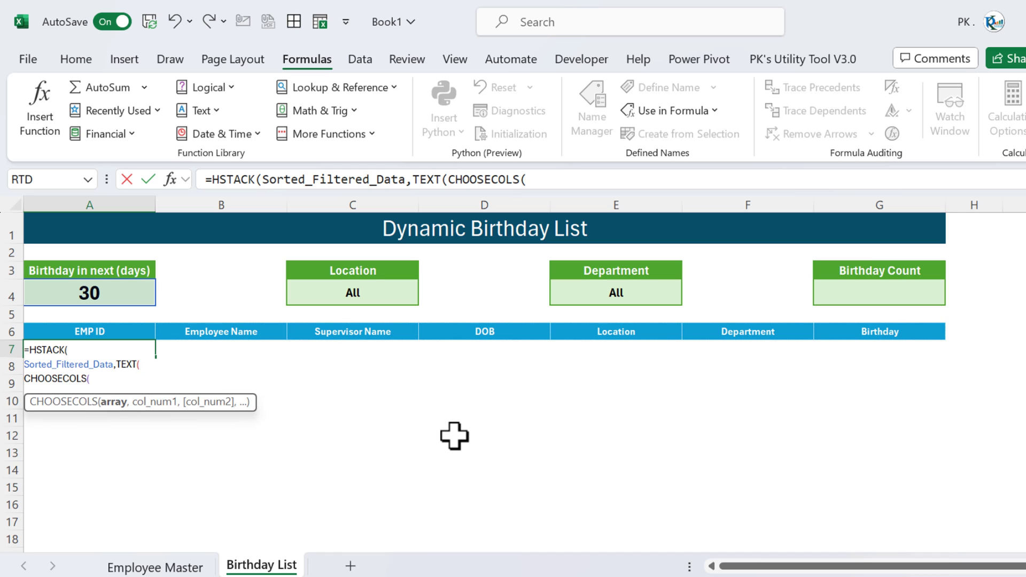
type("sor")
key("Down")
key("Down")
key("Tab")
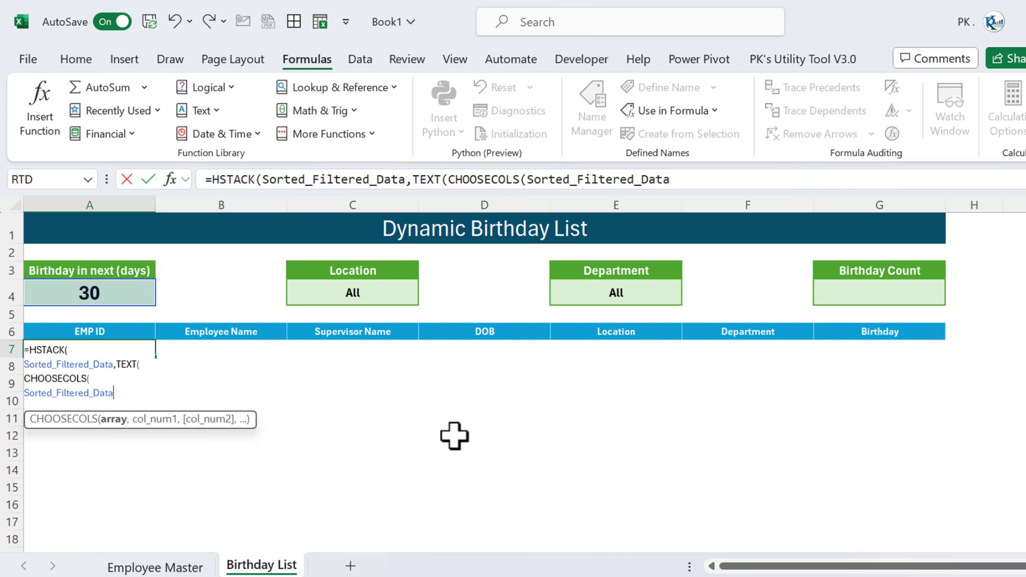
type(",")
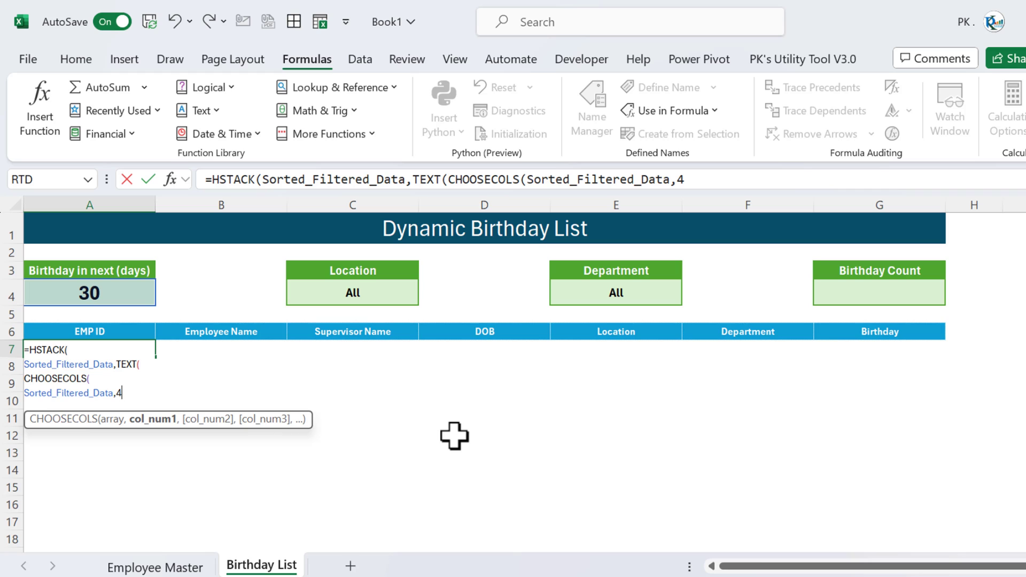
type("4)")
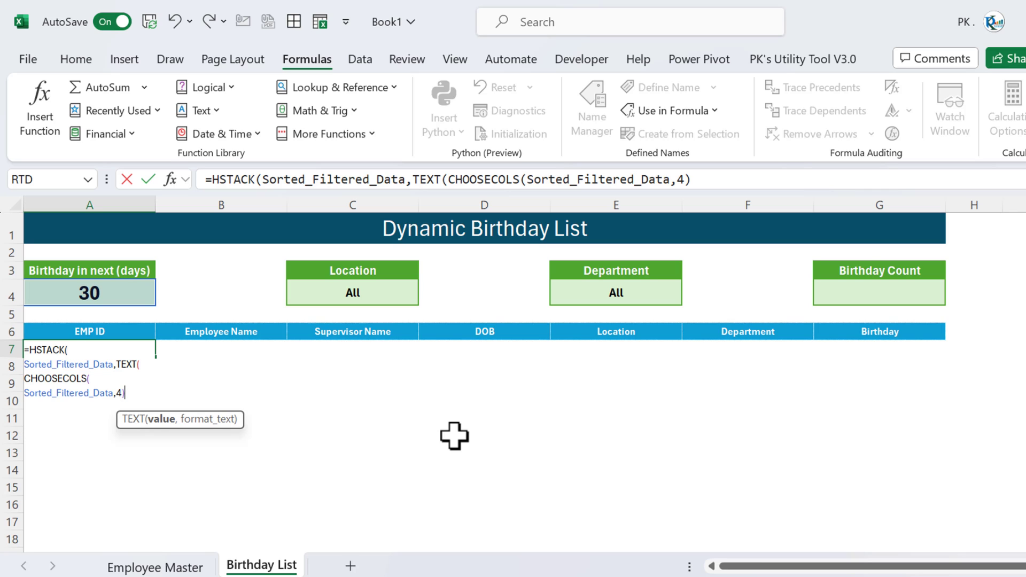
- Set the TEXT format to "DD MMMM" and commit the HSTACK formula in A7, accepting the closing-parenthesis correction
type(",")
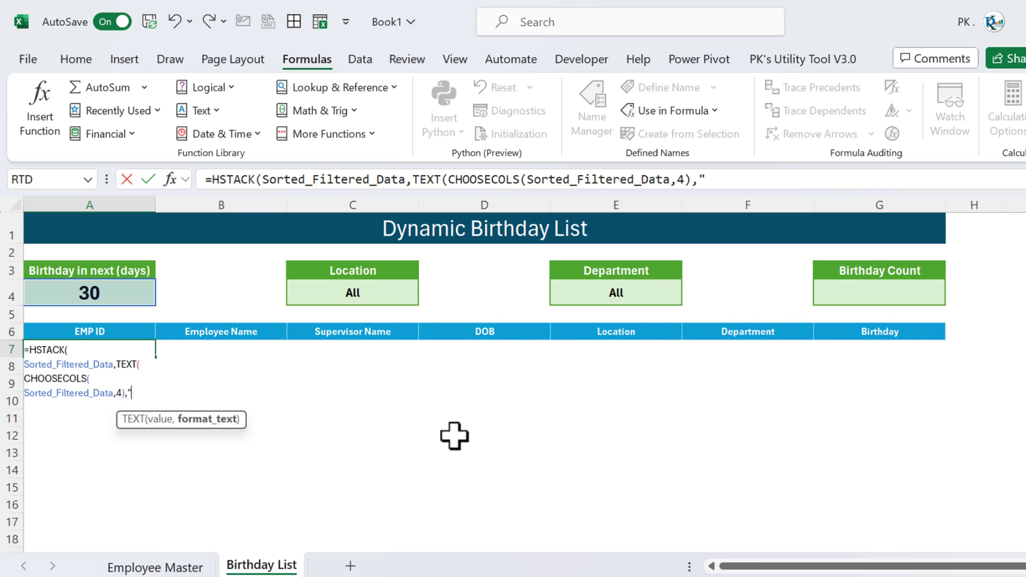
type("\"DDDD")
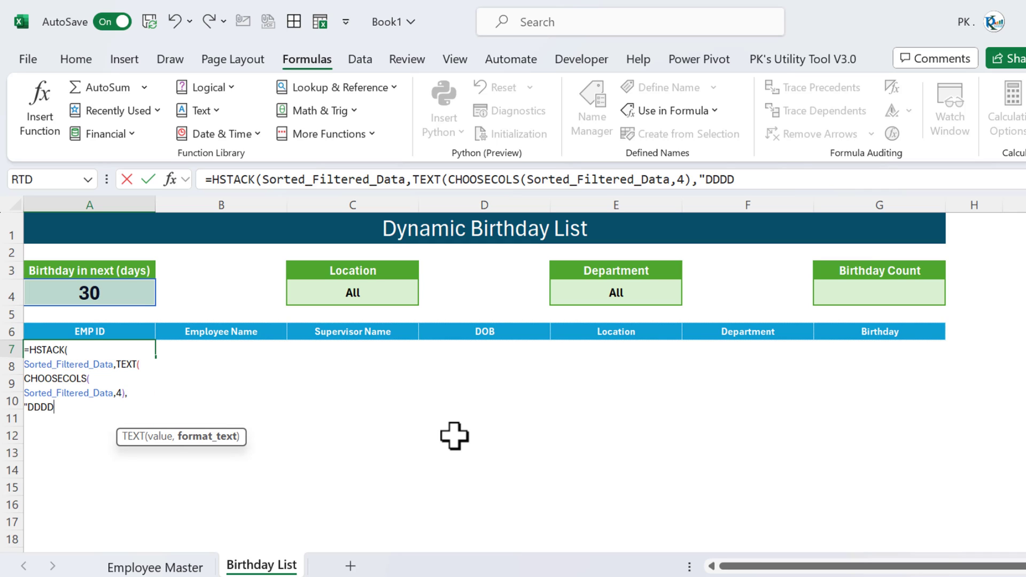
key("BackSpace")
key("BackSpace")
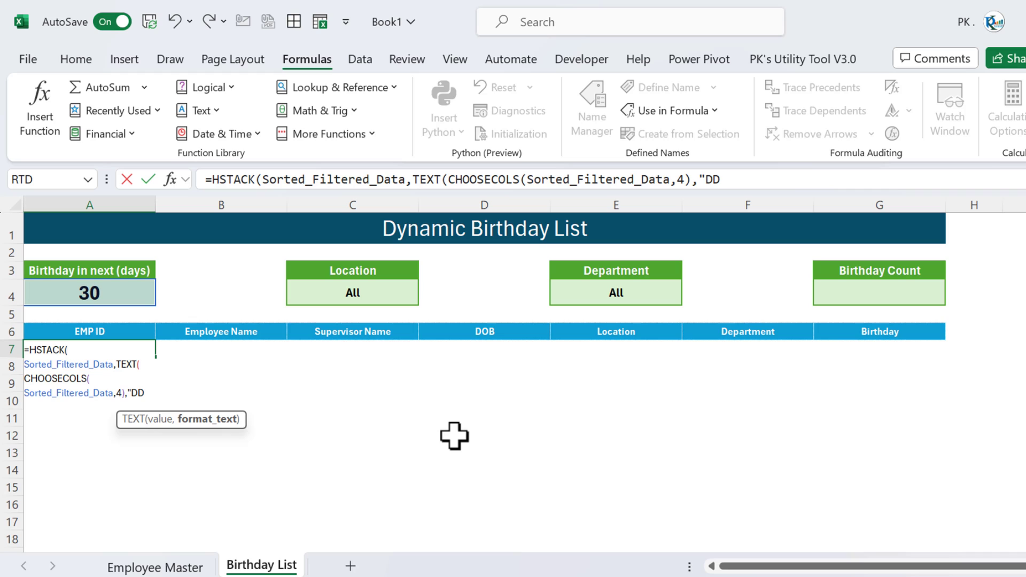
type("MMMM")
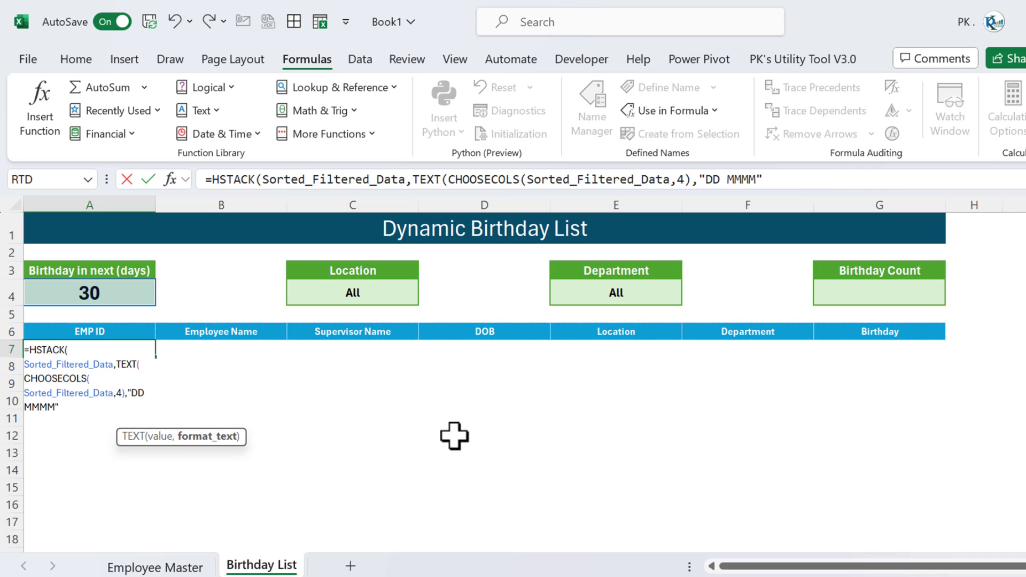
type("\")")
key("Return")
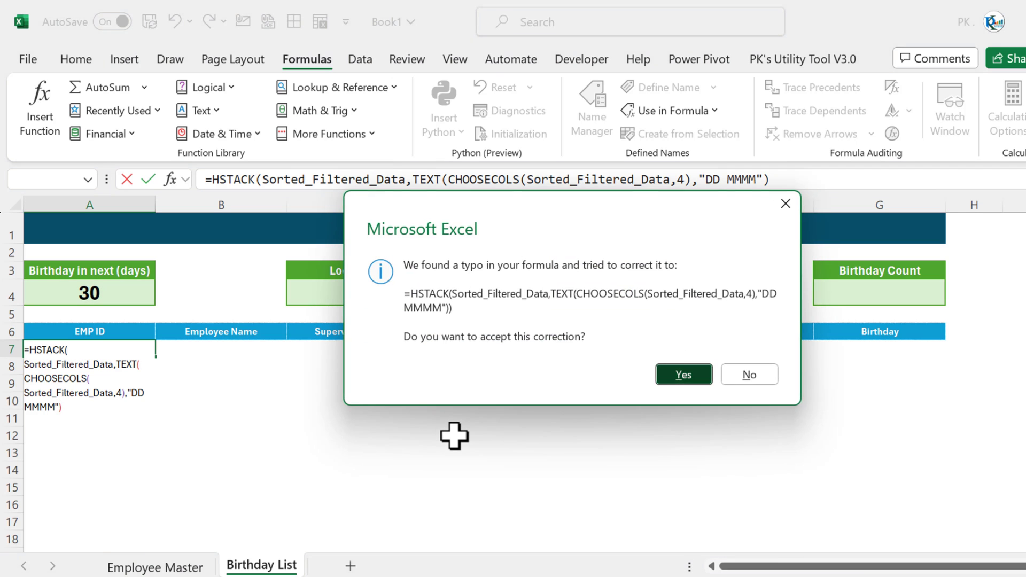
key("Return")
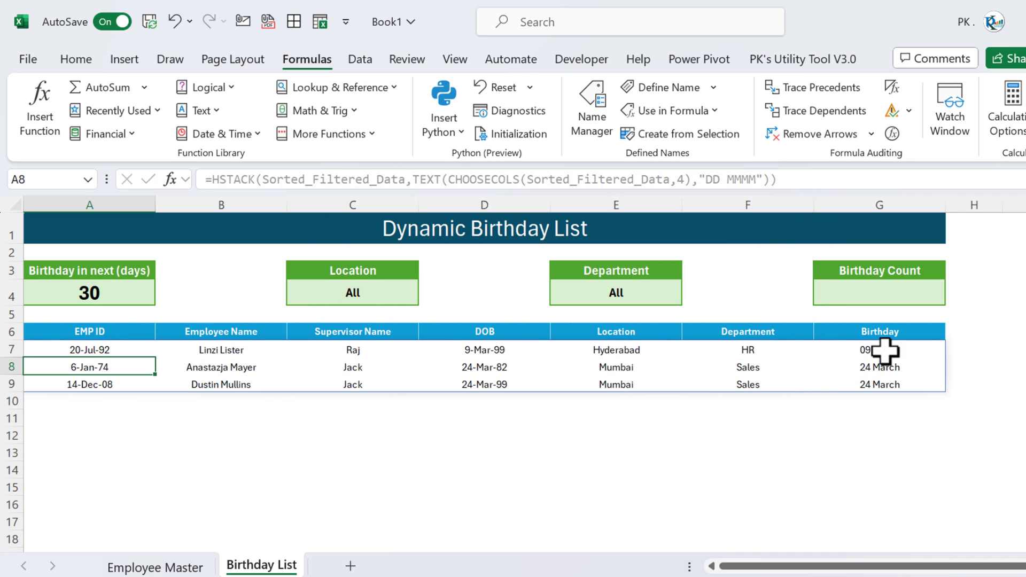
- Examine the Birthday values in G7:G9, the HSTACK formula in A7, and the Location and Department selections
left_click_drag(881, 350, 890, 379)
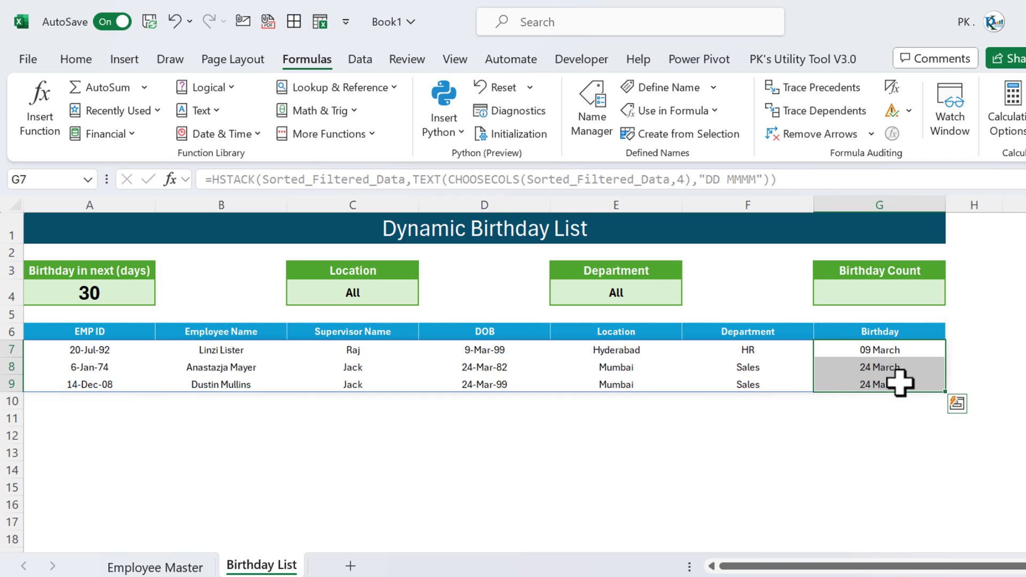
left_click(79, 351)
left_click_drag(817, 181, 11, 190)
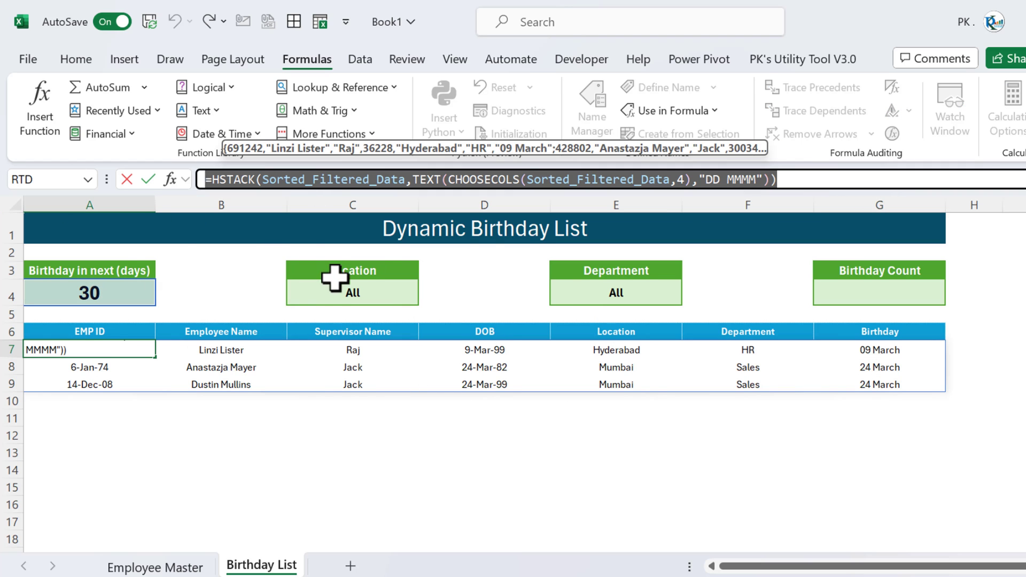
key("Escape")
left_click(320, 291)
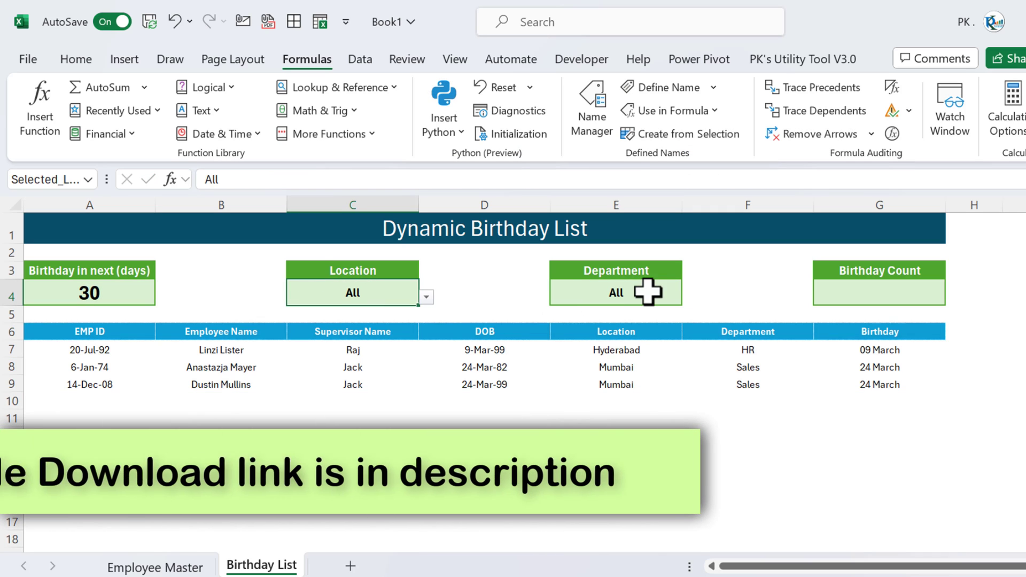
left_click(683, 289)
- Copy the HSTACK formula from A7 and start a new workbook-level defined name called All_Birthday_List
left_click(107, 350)
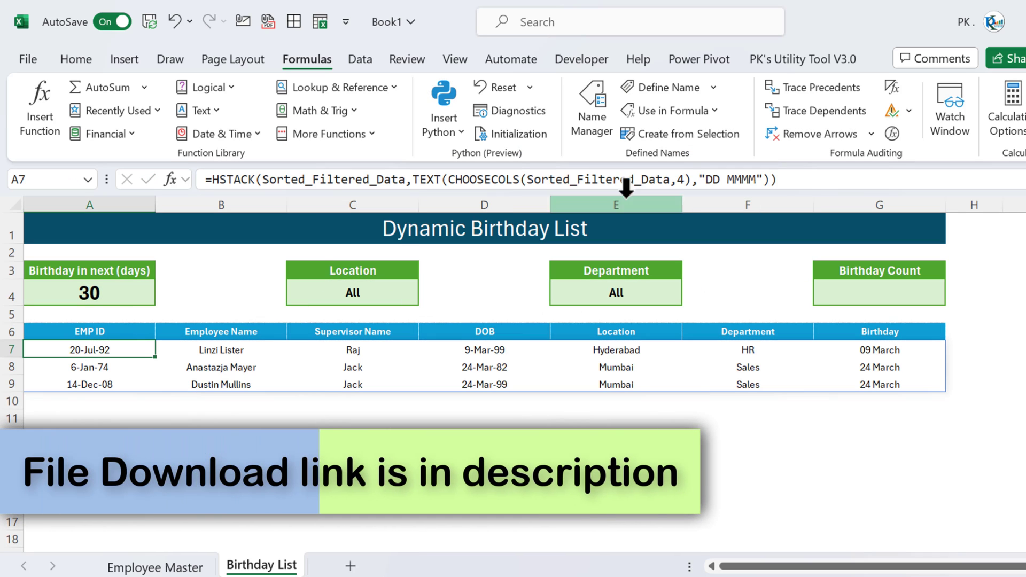
left_click_drag(778, 180, 202, 180)
key("ctrl+c")
key("Escape")
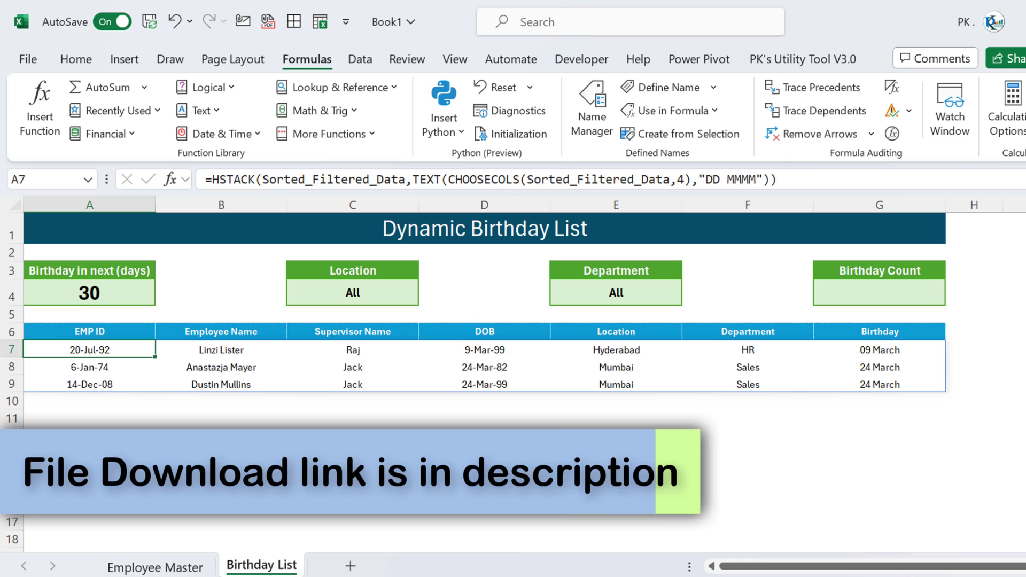
key("alt")
key("n")
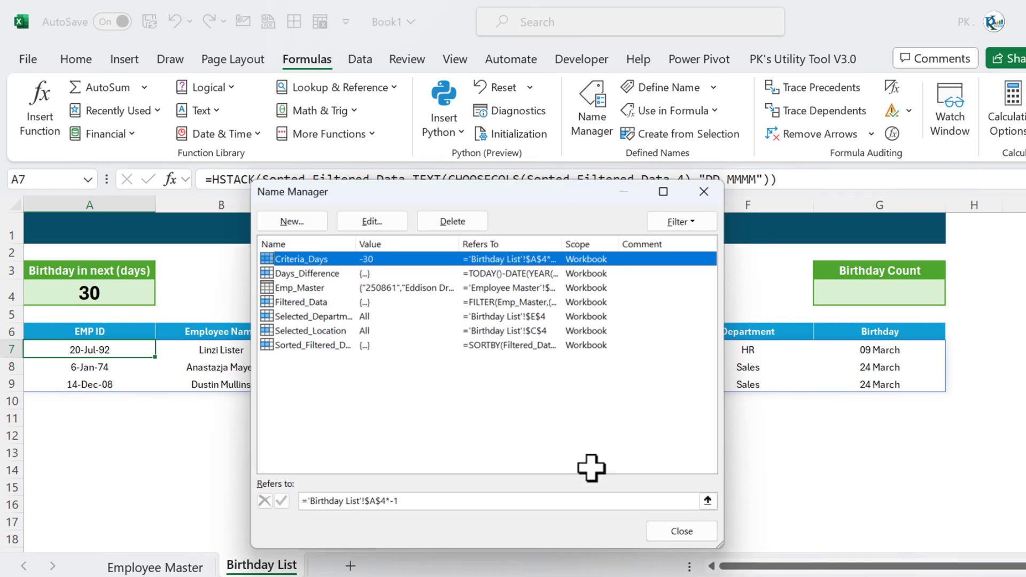
left_click(296, 223)
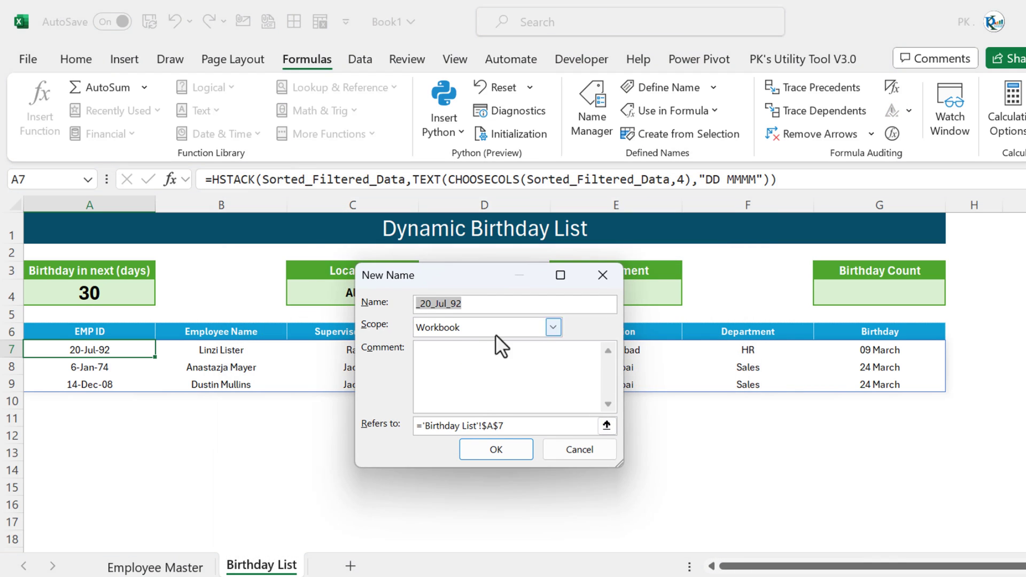
type("All_Birthday_List")
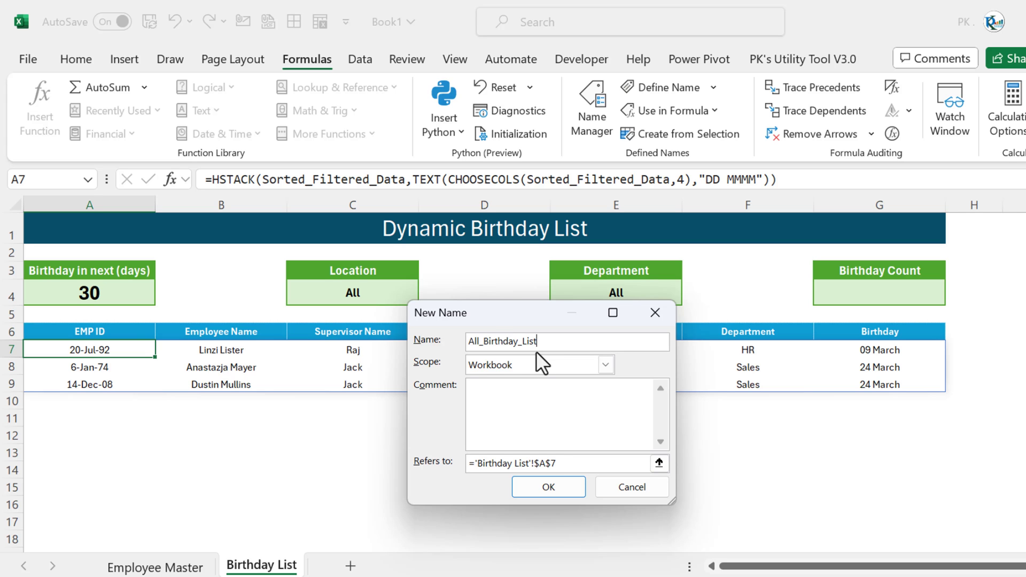
- Make All_Birthday_List refer to the copied HSTACK formula, save the name and close the name list
left_click(561, 463)
key("ctrl+v")
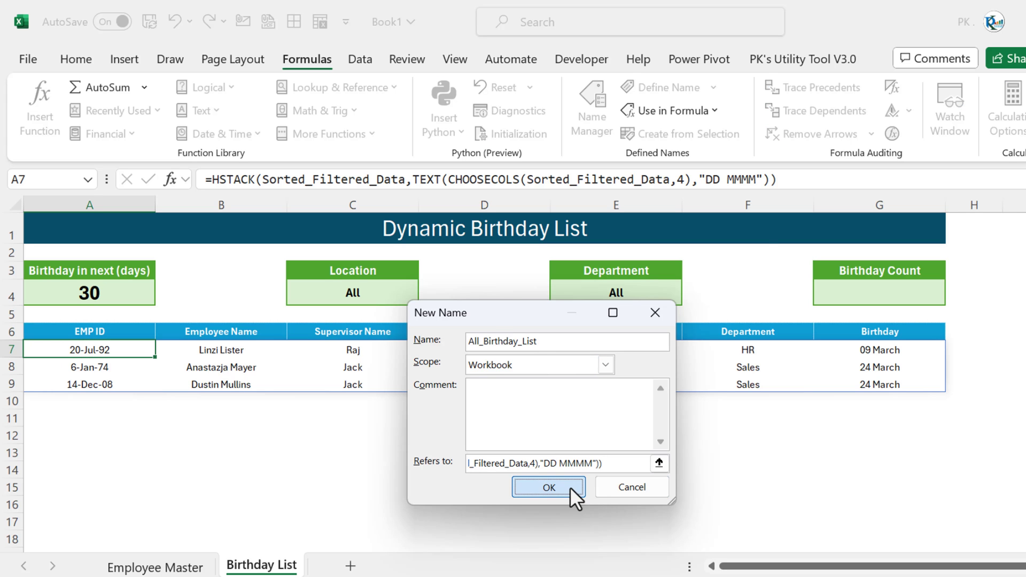
left_click(548, 487)
left_click(736, 572)
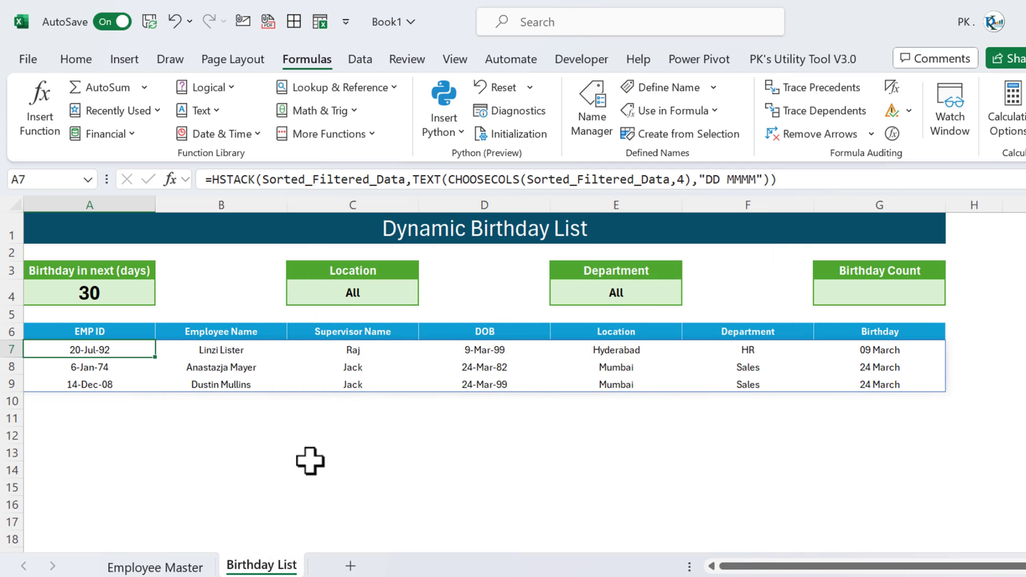
- Clear A7 and start an IF formula there that returns All_Birthday_List when Selected_Location equals "All"
key("Delete")
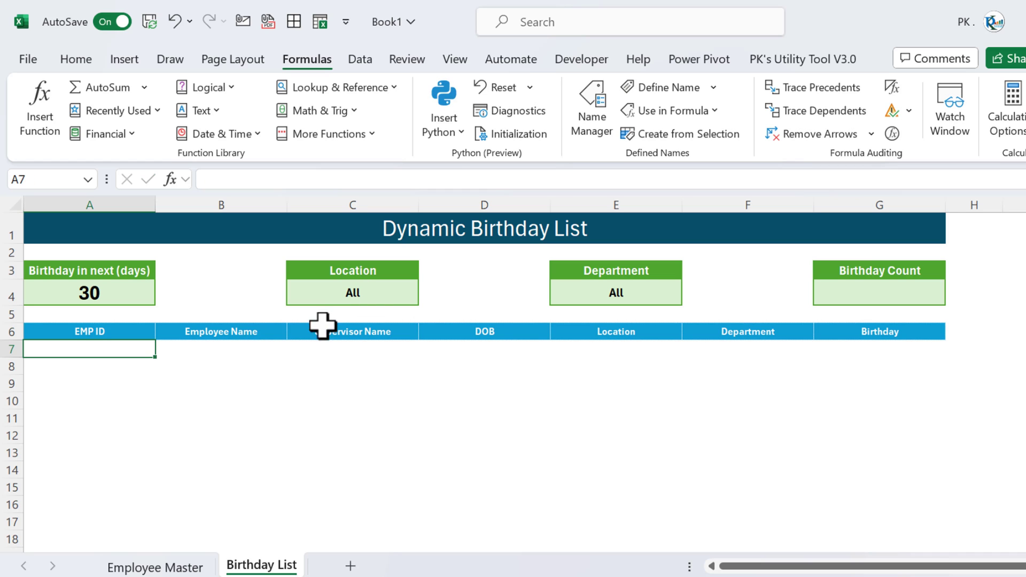
left_click(384, 297)
left_click(423, 298)
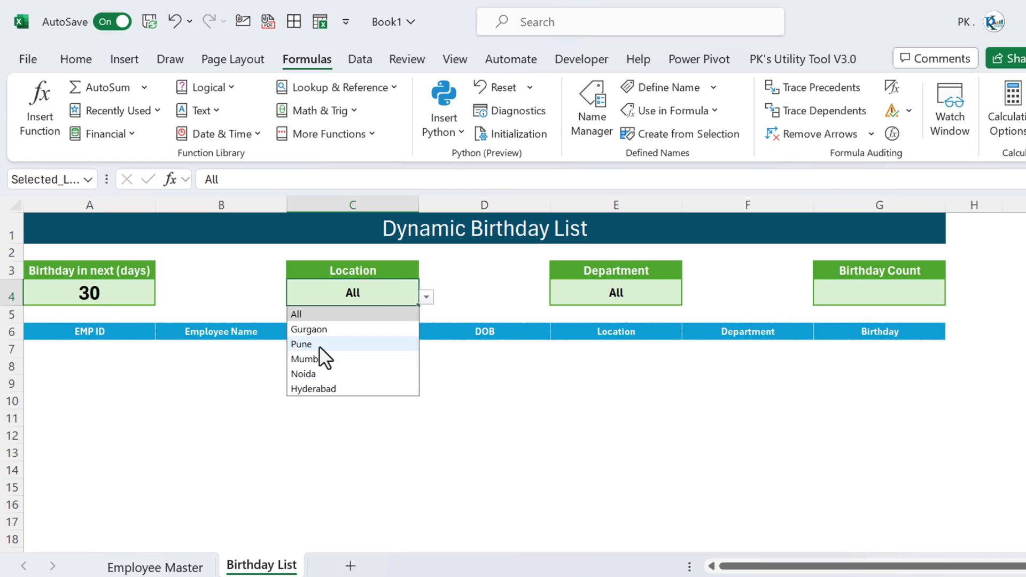
left_click(116, 352)
type("=IF(")
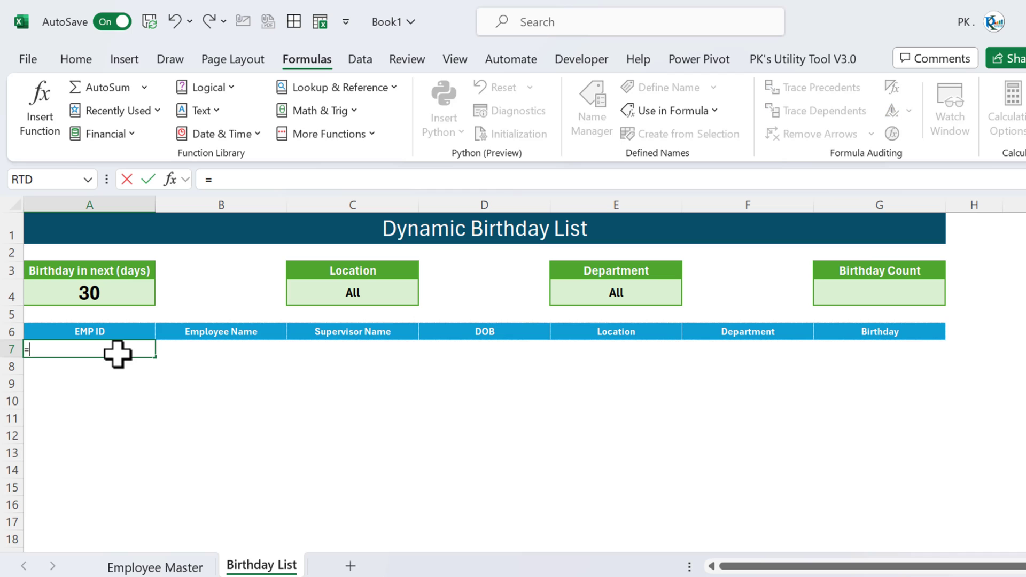
left_click(369, 291)
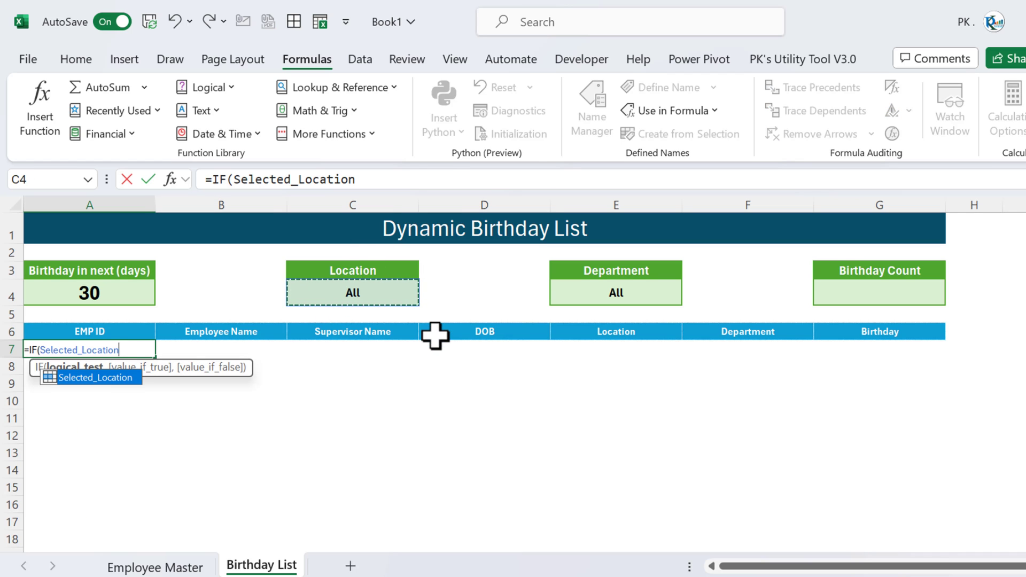
type("=\"Ak")
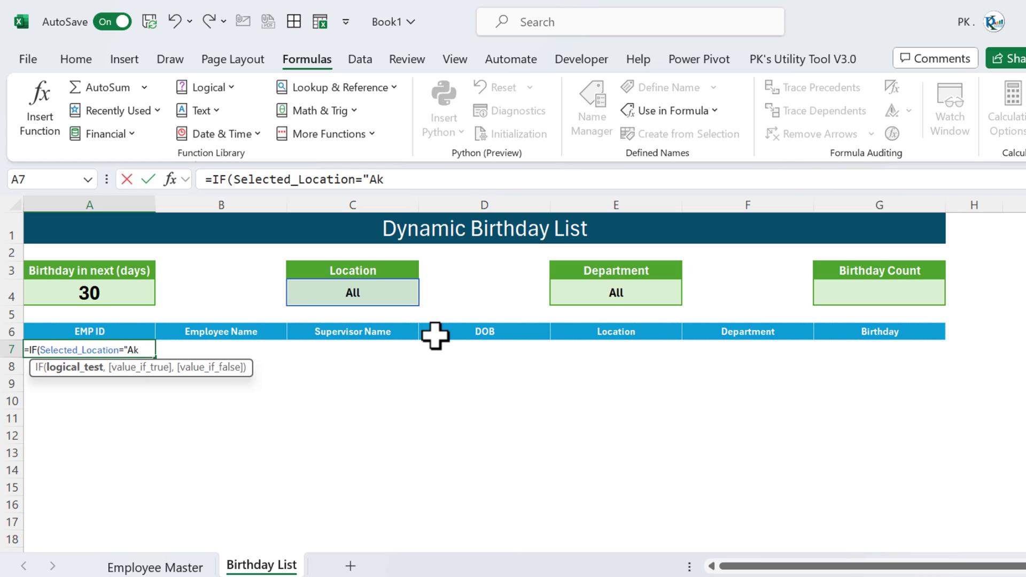
key("BackSpace")
type("ll\",all")
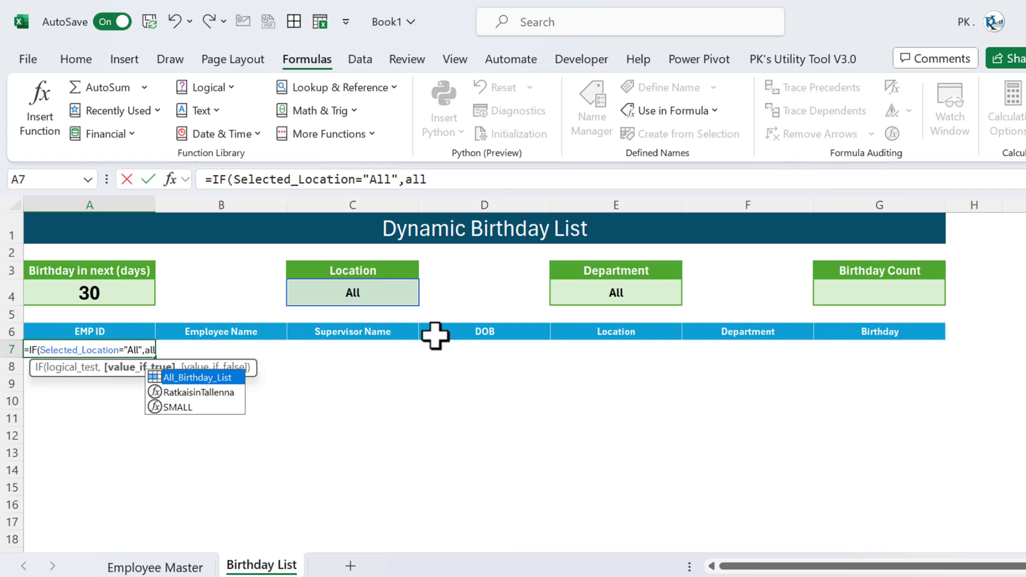
key("Tab")
- Add a FILTER function over All_Birthday_List as the value-if-false argument of the IF formula in A7
type(",fil")
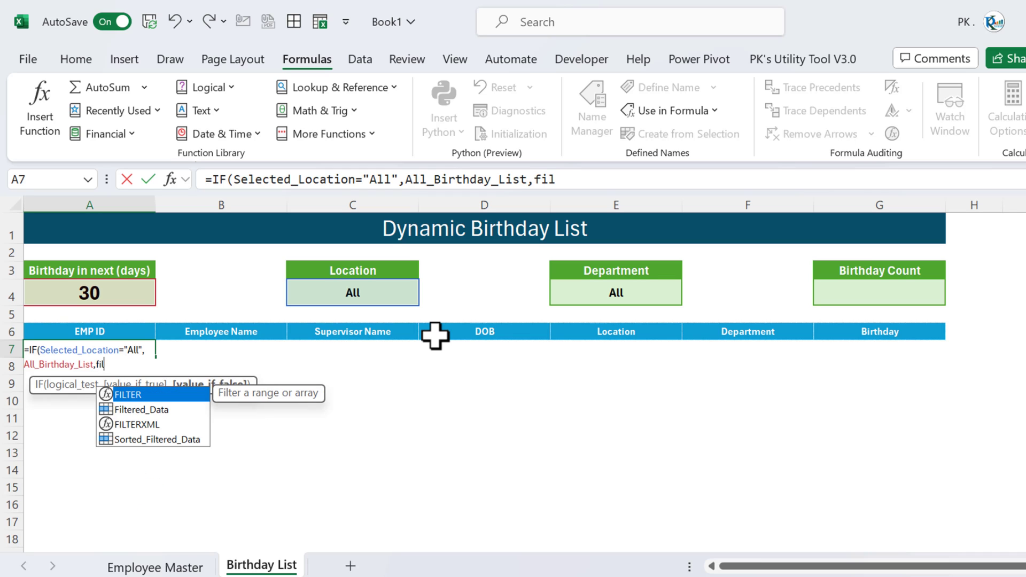
key("Tab")
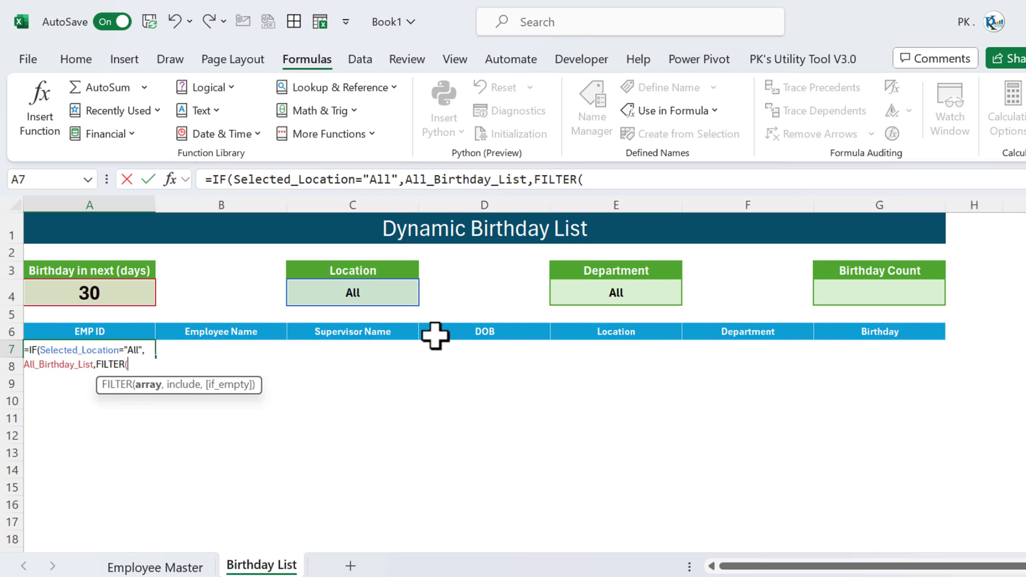
type("all")
key("Tab")
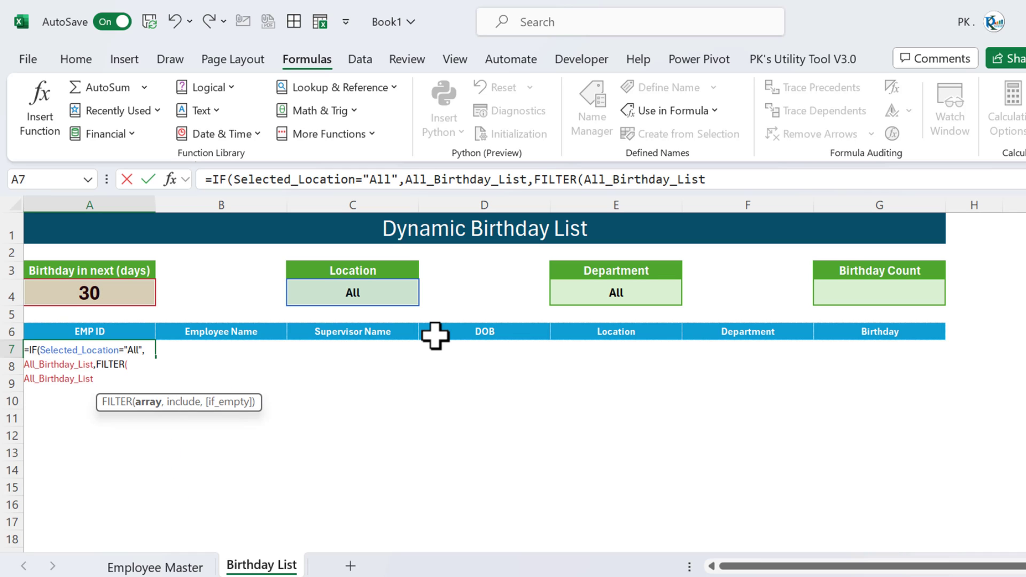
type(",")
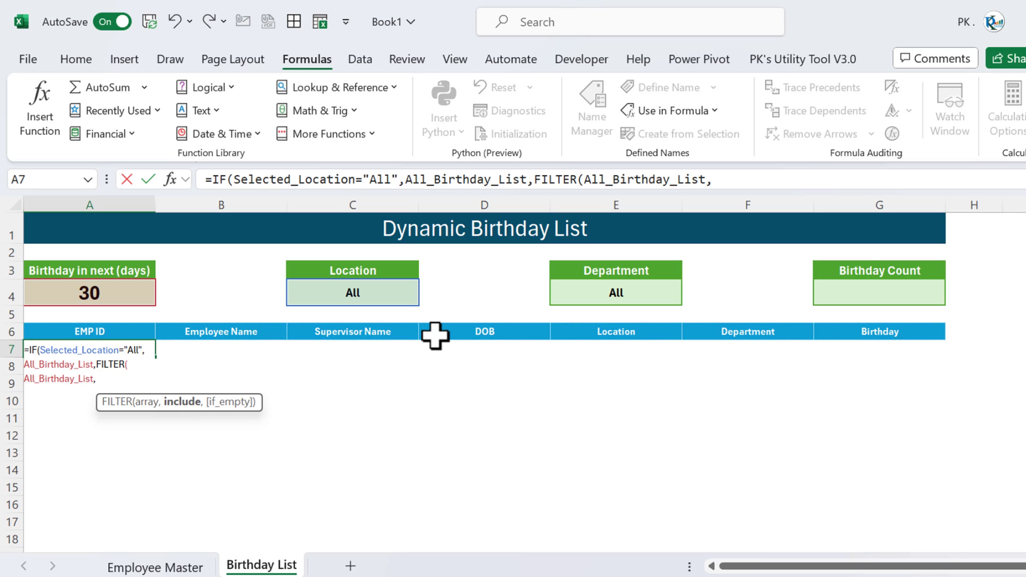
- Complete the FILTER condition in A7 as CHOOSECOLS(All_Birthday_List,5)=Selected_Location and enter the formula
type("cho")
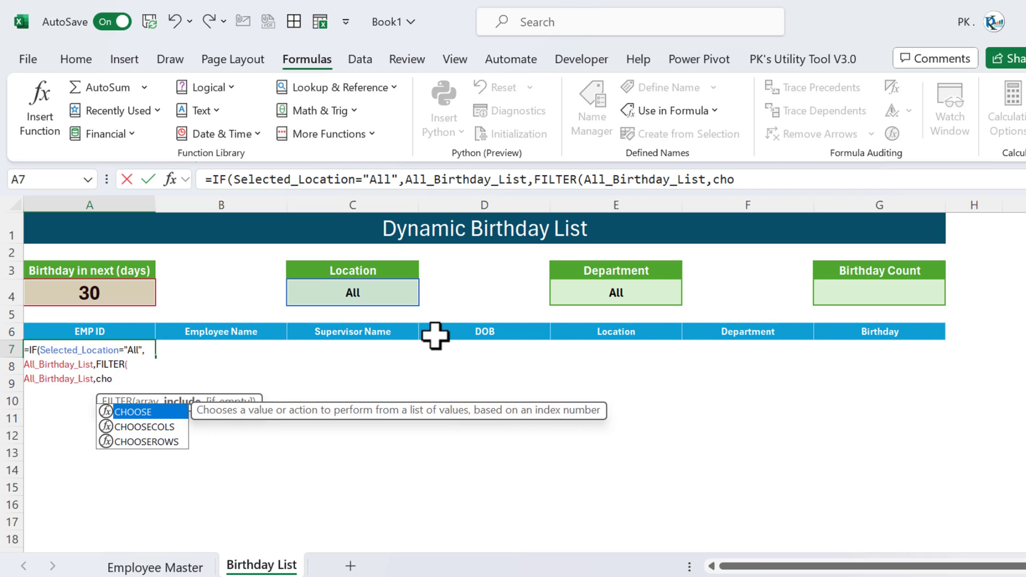
key("Down")
key("Tab")
type("all")
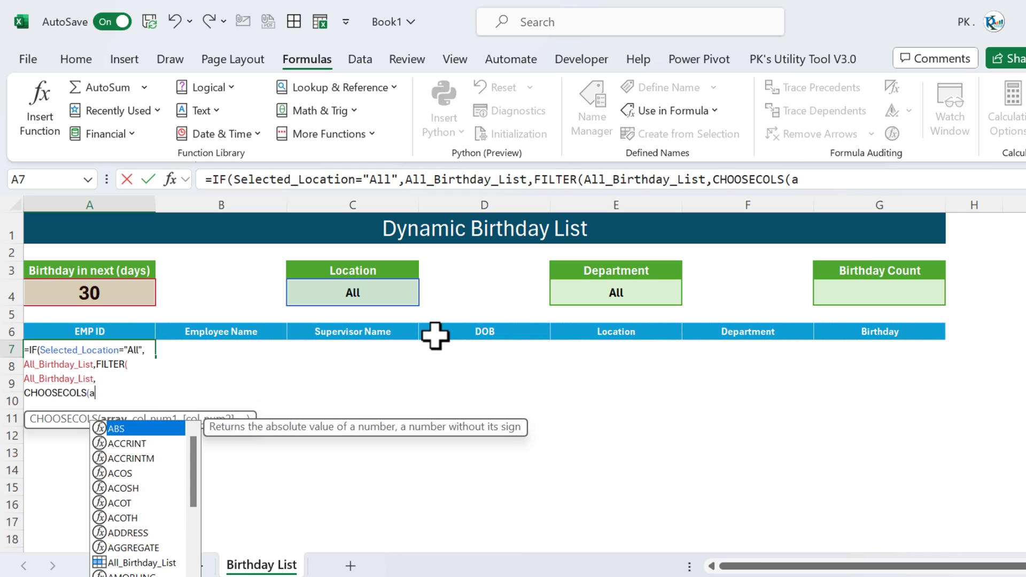
key("Tab")
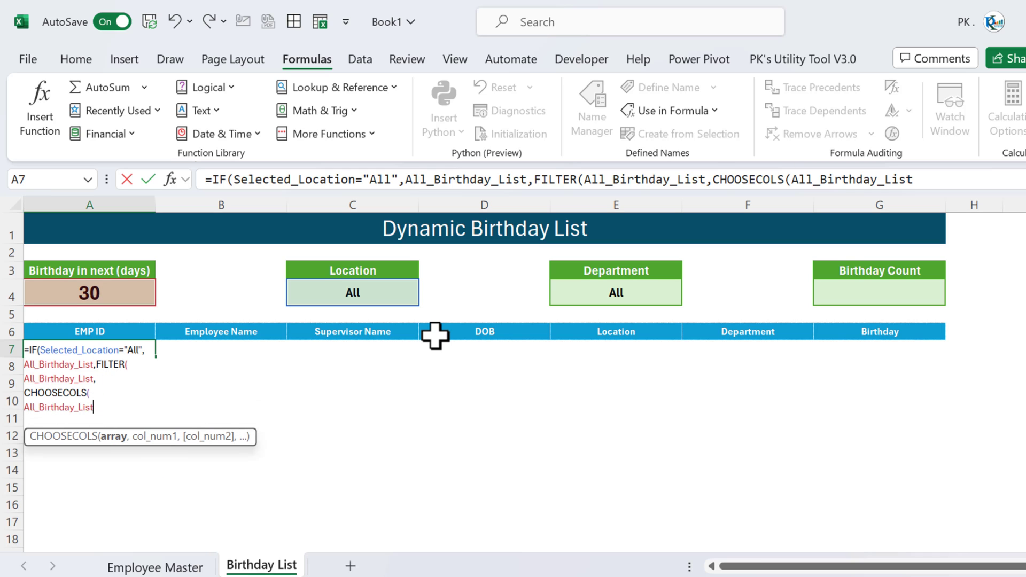
type(",")
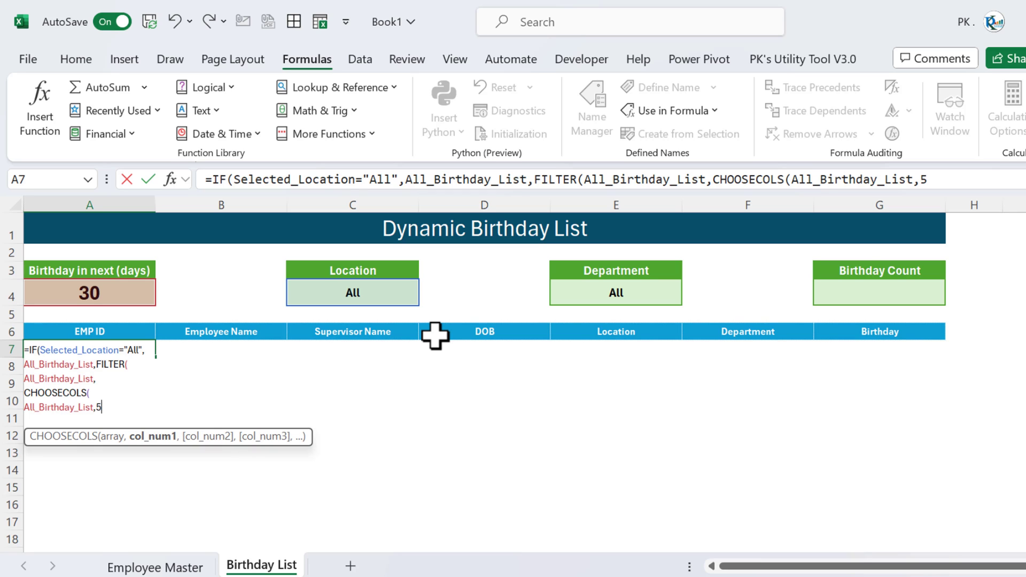
type("5)")
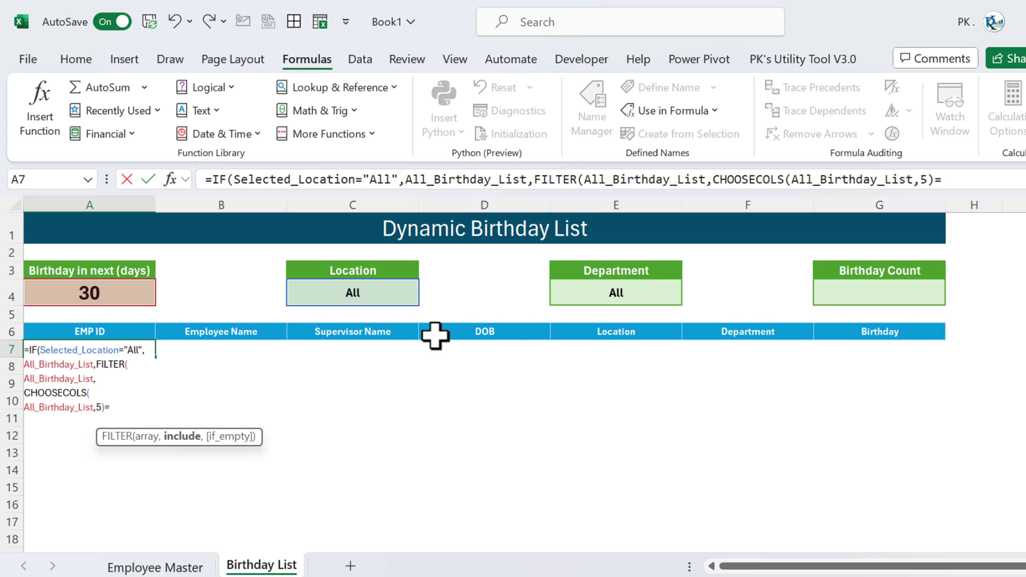
type("=")
left_click(395, 293)
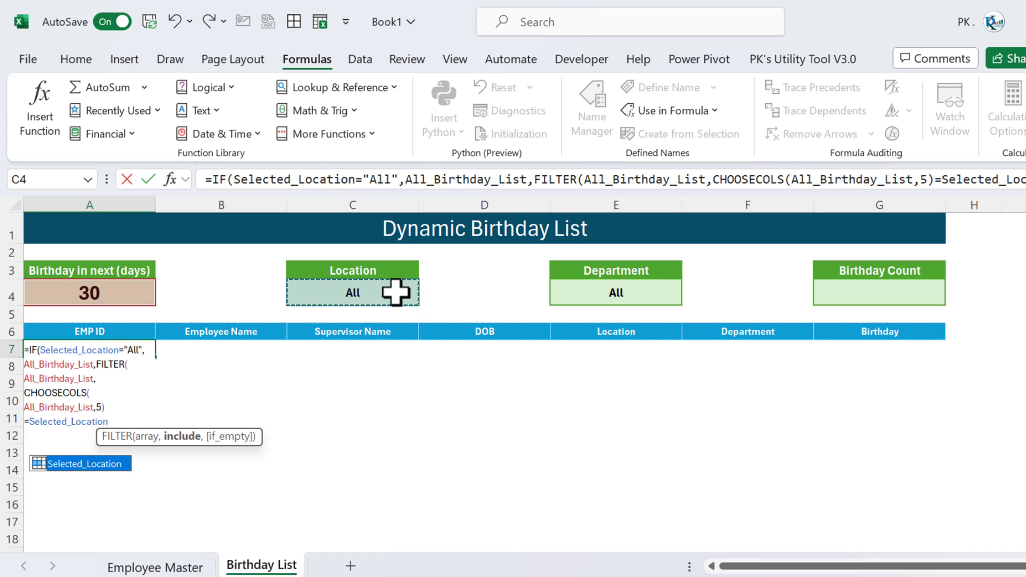
type(")")
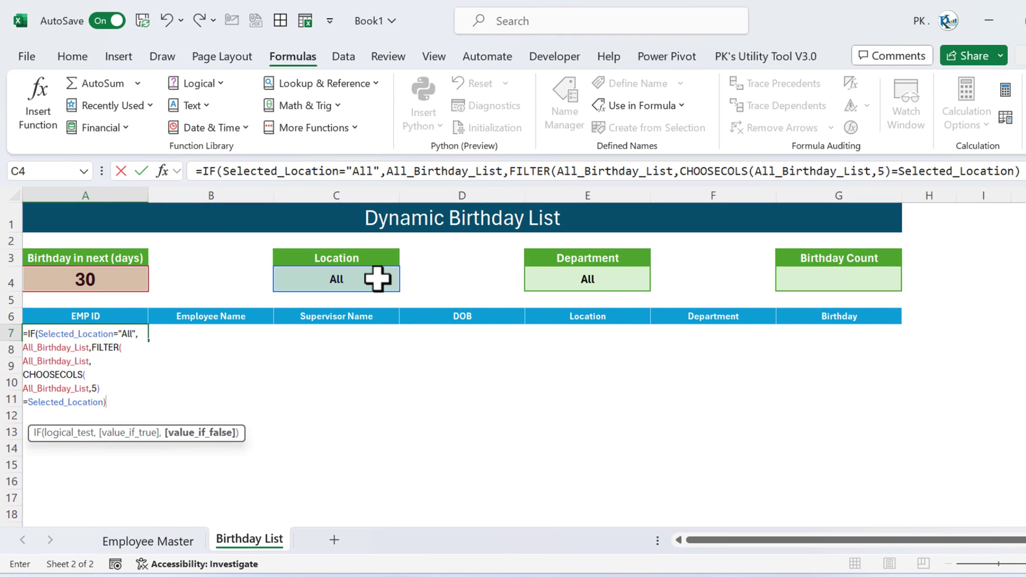
type(")")
key("Return")
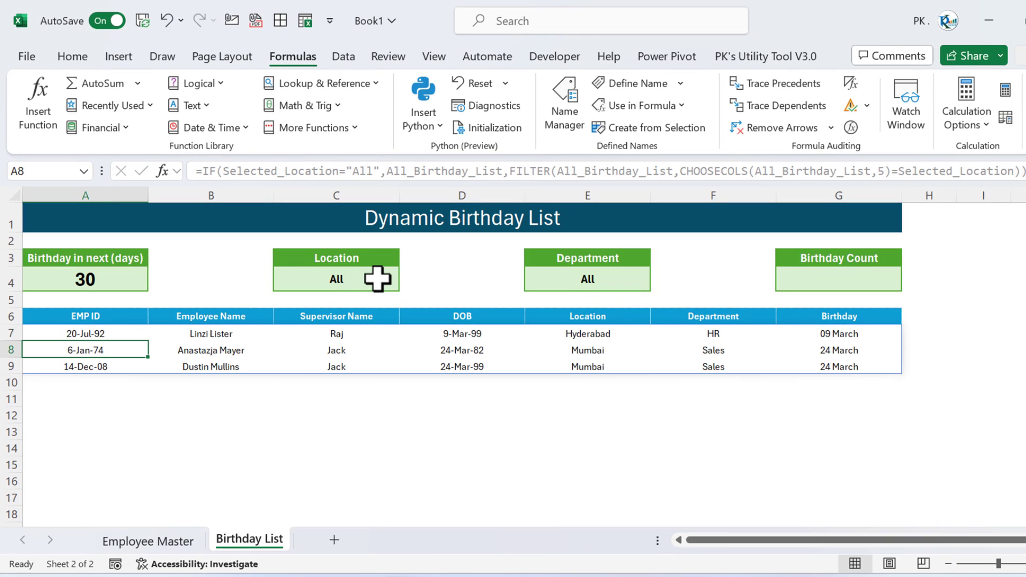
- Test the location filter by setting the Location selection to Hyderabad and finally to Mumbai
left_click(377, 279)
left_click(407, 284)
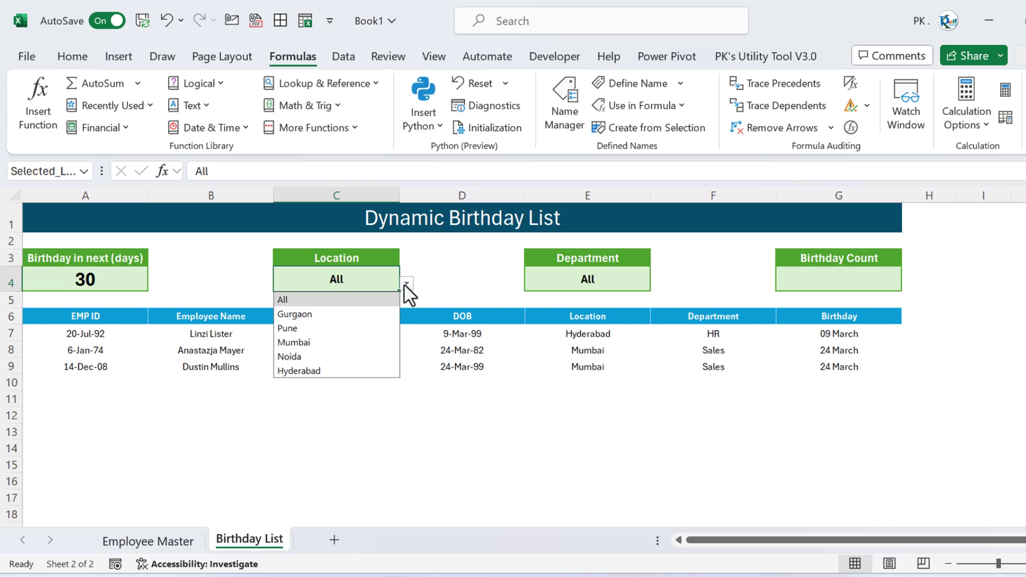
left_click(325, 371)
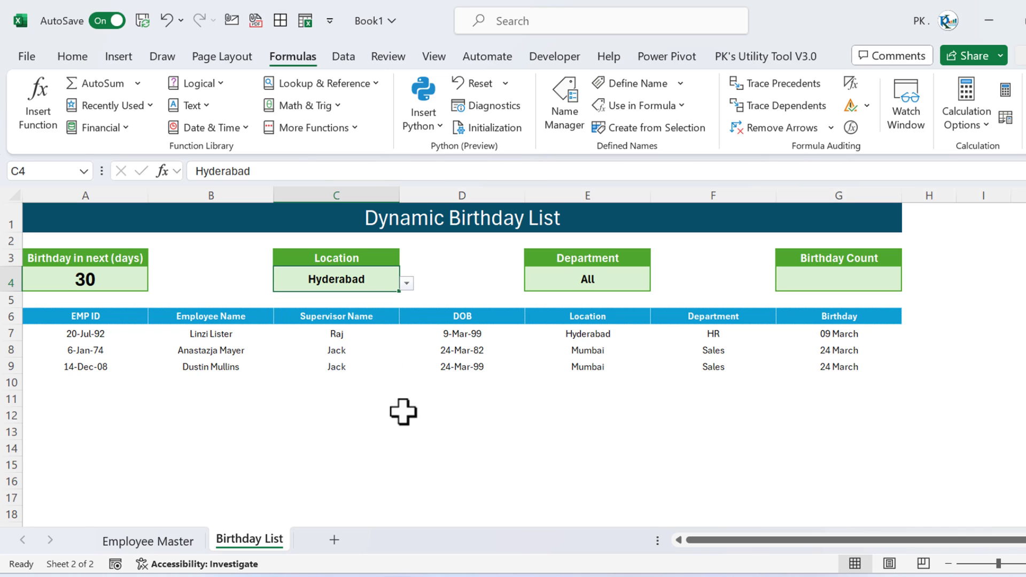
left_click(407, 284)
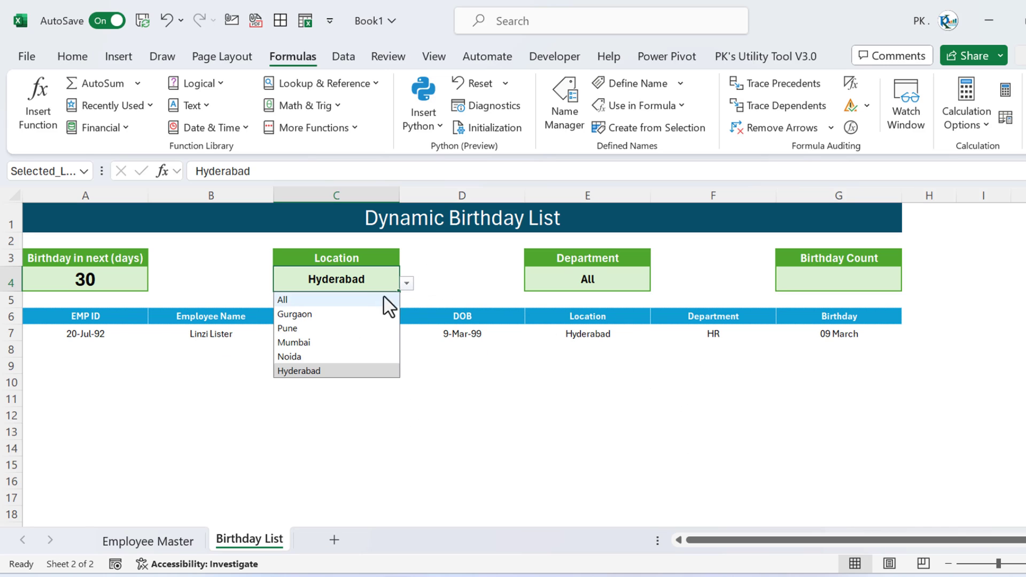
left_click(345, 343)
- Set the Department selection in E4 to MIS
left_click(610, 282)
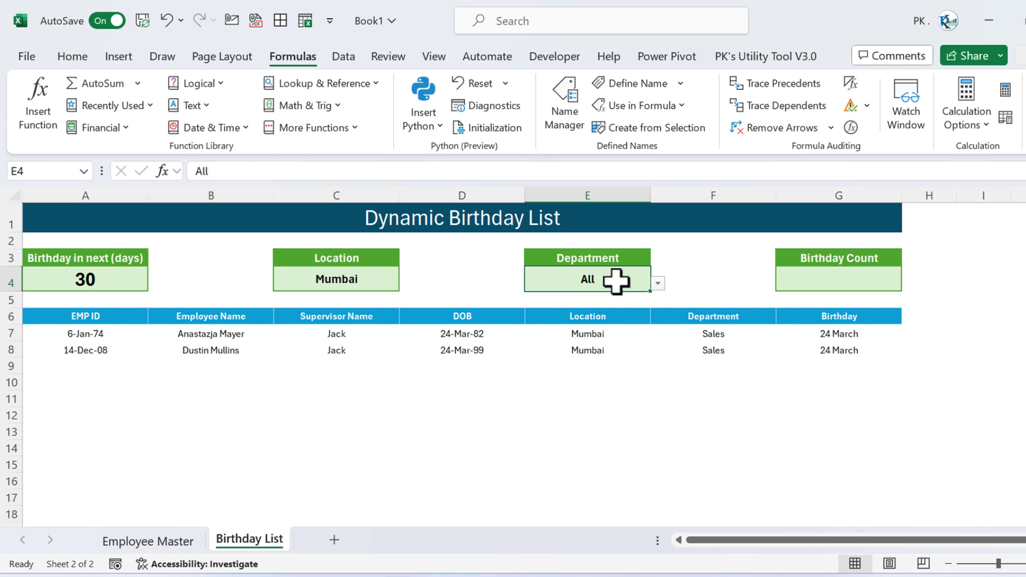
left_click(658, 283)
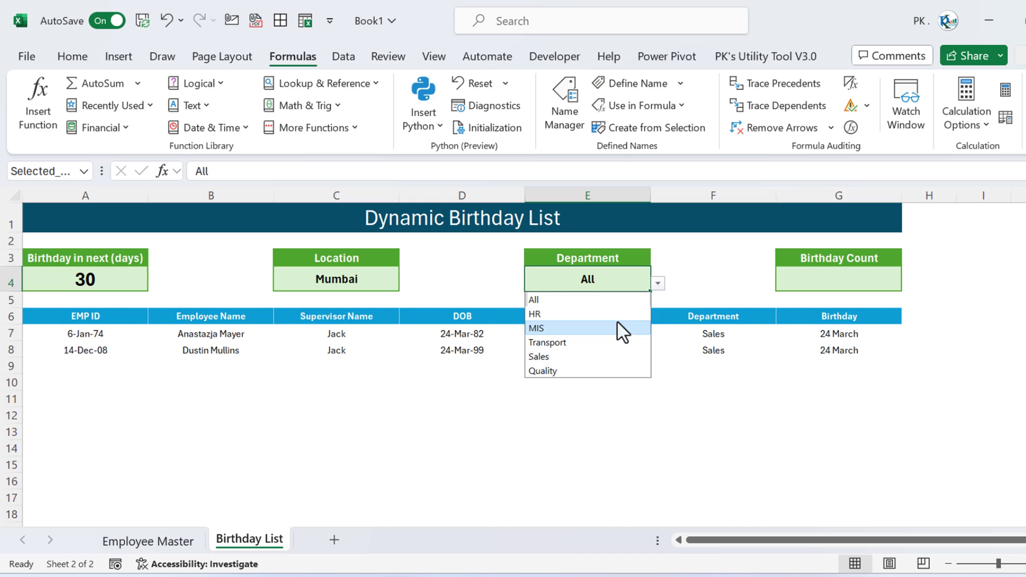
left_click(590, 329)
- Copy the IF formula from A7 and start a new workbook-level defined name called Location_Filtered_Birthday_List
left_click(101, 337)
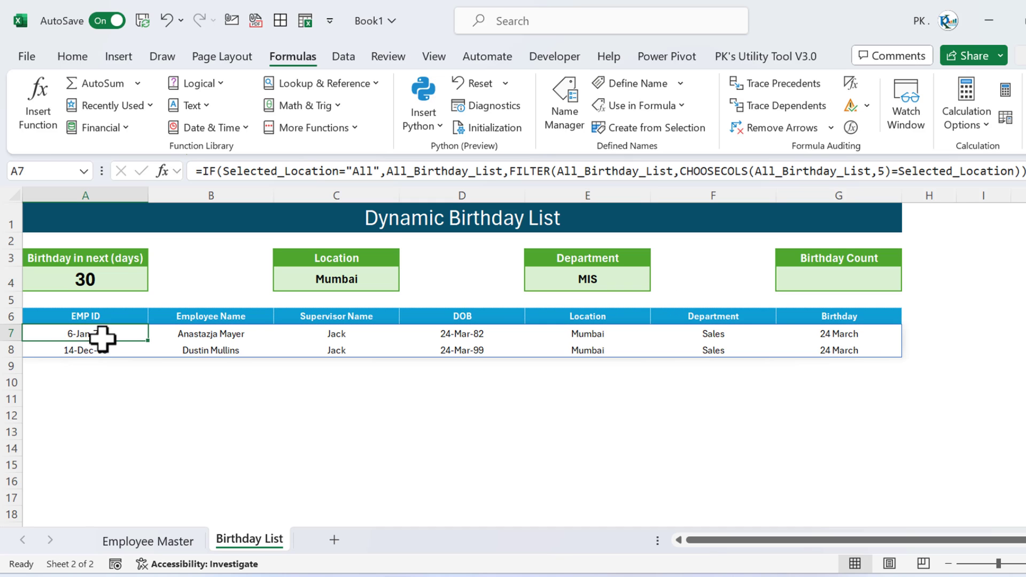
left_click(1018, 171)
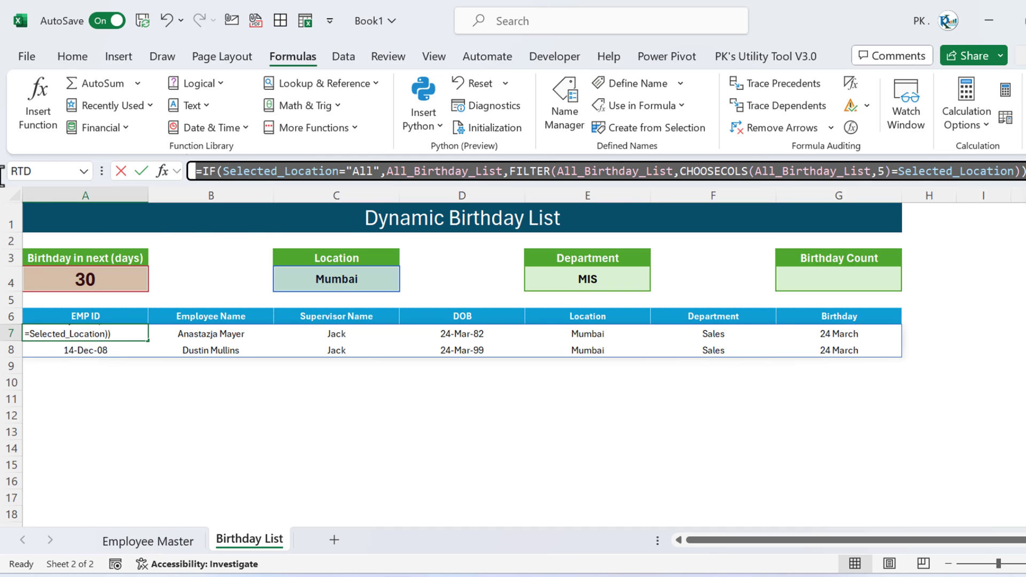
key("Escape")
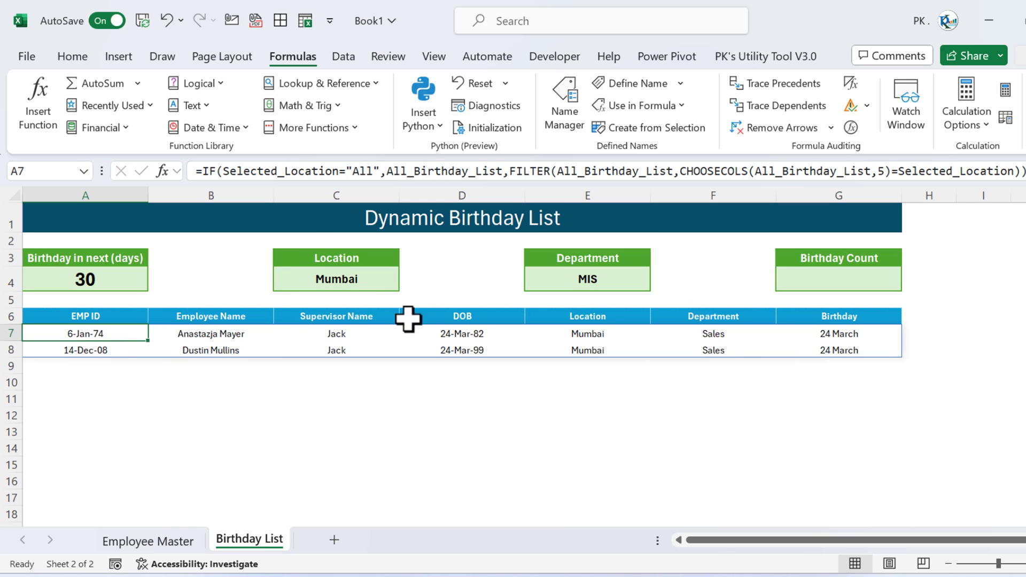
left_click(580, 125)
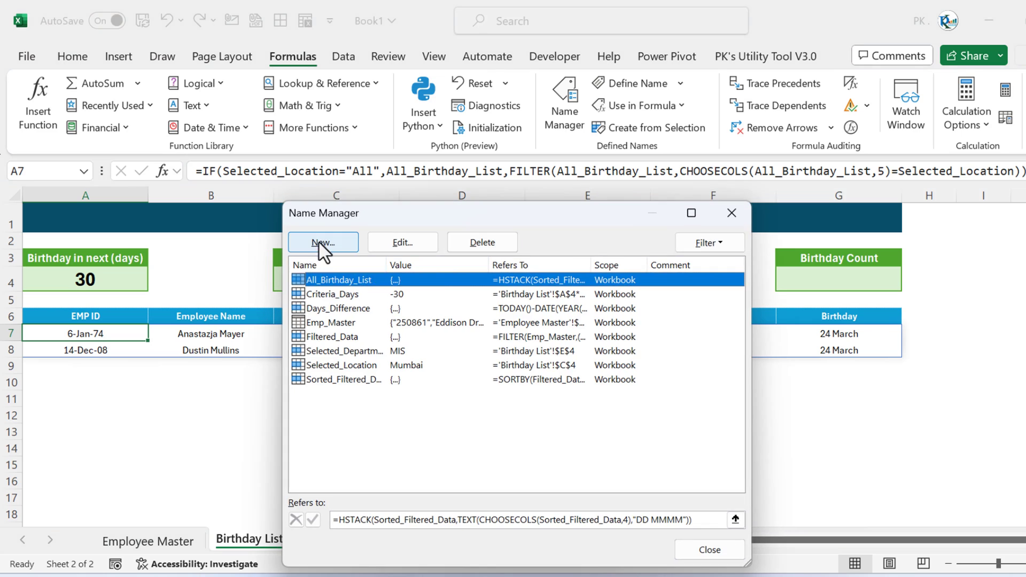
left_click(320, 244)
type("Location_Filtered_Birthday_List")
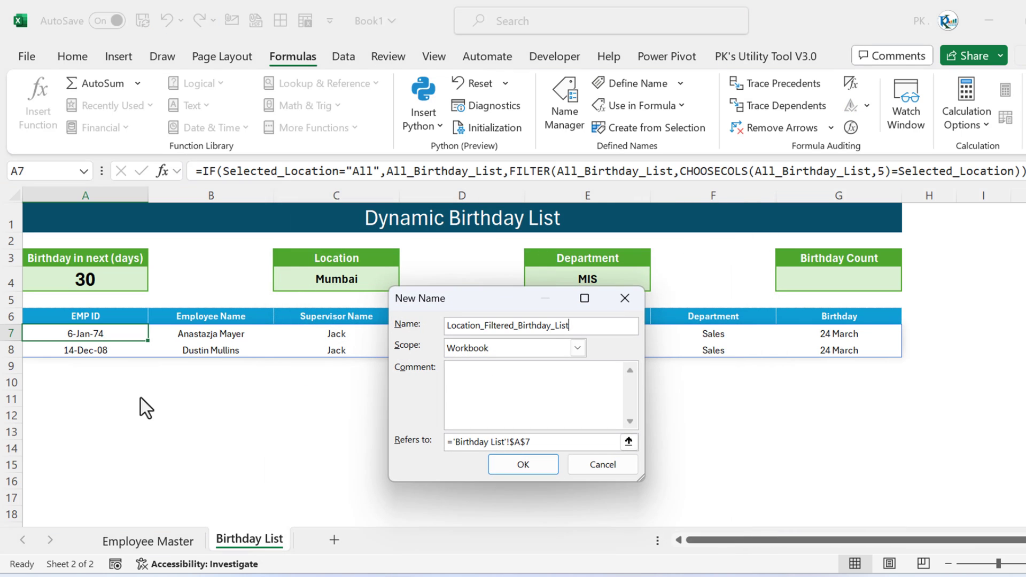
- Make Location_Filtered_Birthday_List refer to the copied IF formula, save the name and close the name list
left_click_drag(562, 443, 456, 451)
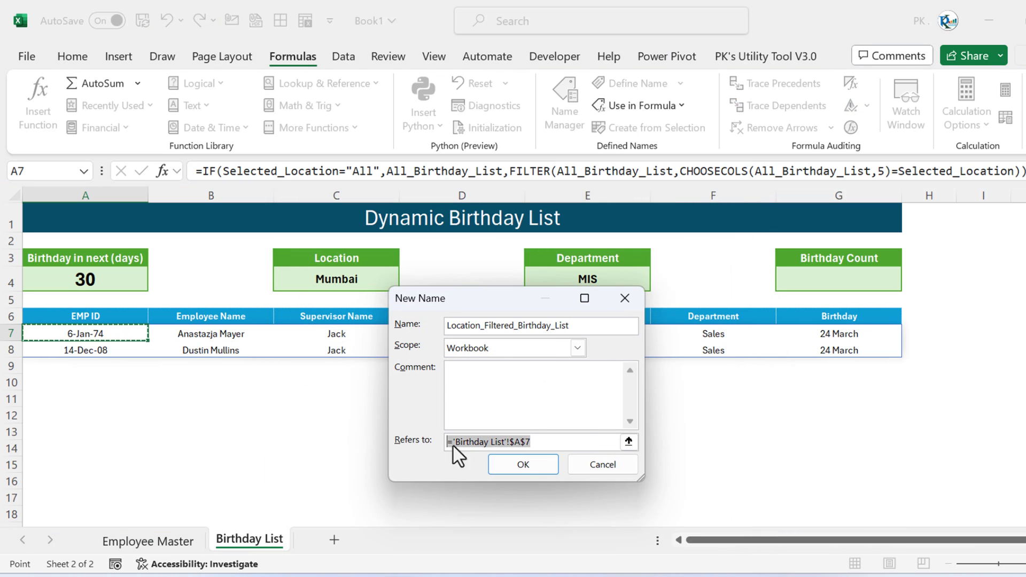
type("=IF(Selected_Location=\"All\",All_Birthday_List,FILTER(All_Birthday_List,CHOOSECOLS(All_Birthday_List,5)=Selected_Location))")
left_click(541, 464)
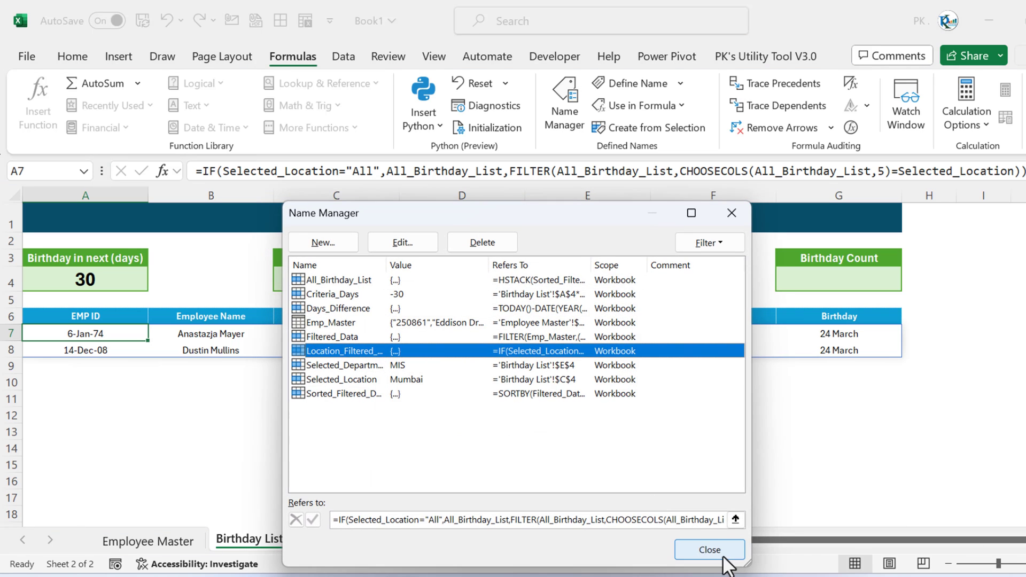
left_click(714, 545)
- Clear A7 and start an IF formula there that returns Location_Filtered_Birthday_List when Selected_Department equals "All"
key("Delete")
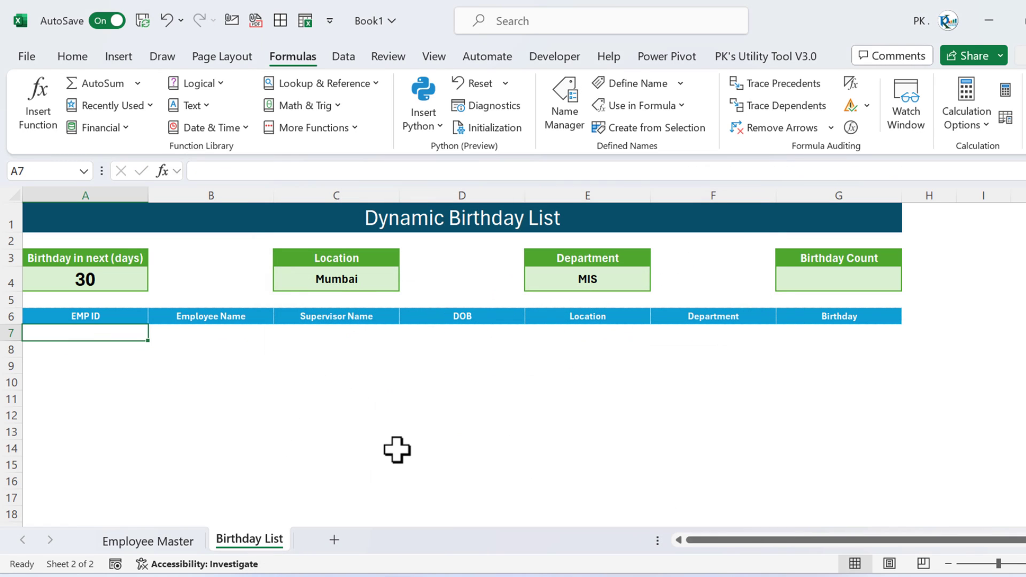
type("=IF(")
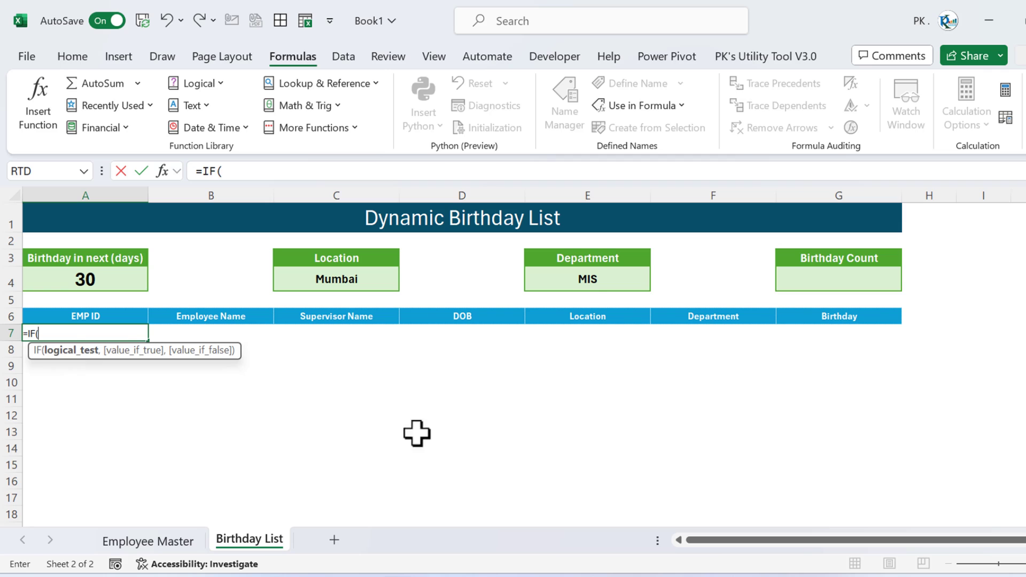
left_click(593, 282)
type("=")
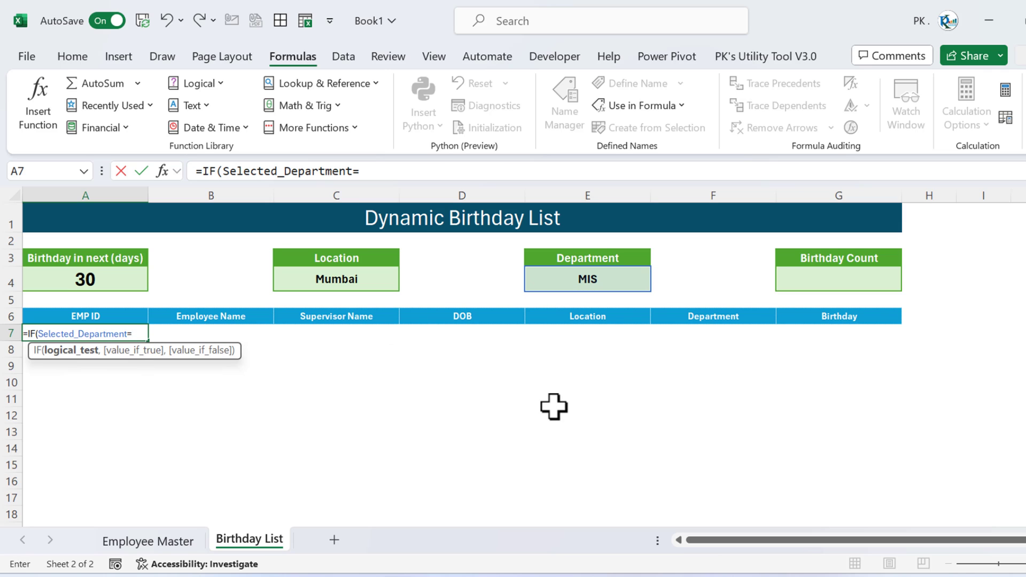
type("\"All\",")
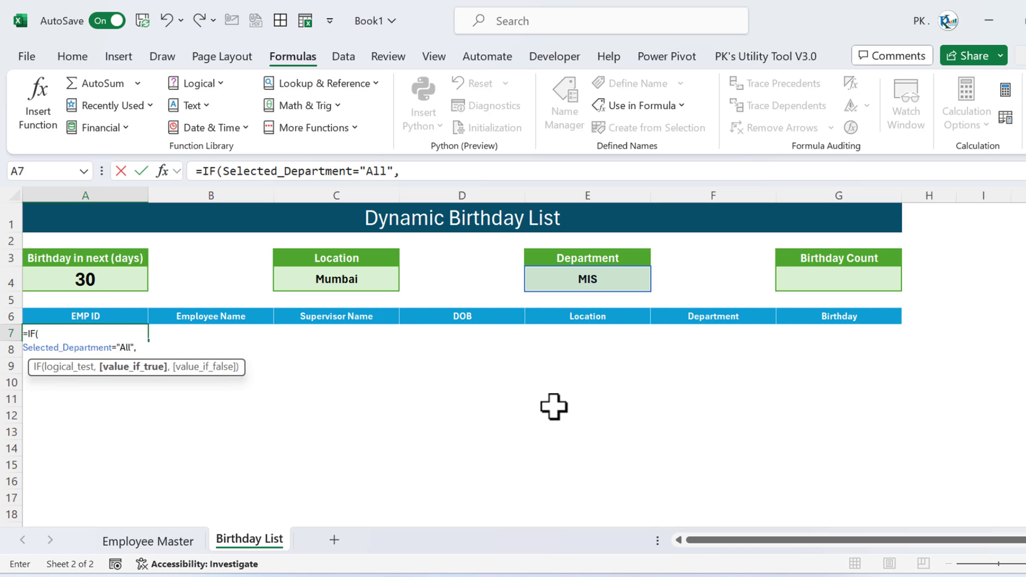
type("loc")
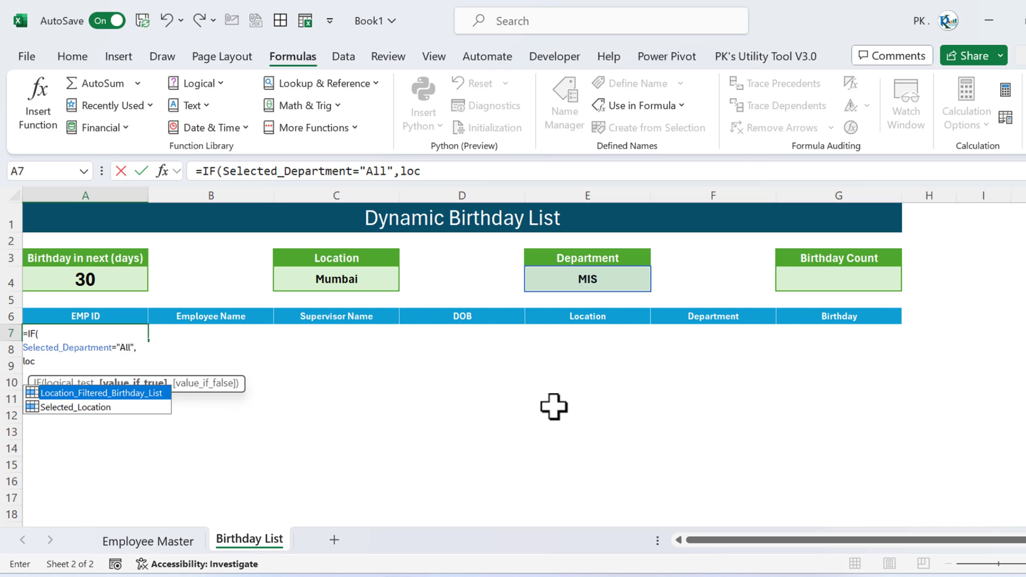
key("Tab")
type(",")
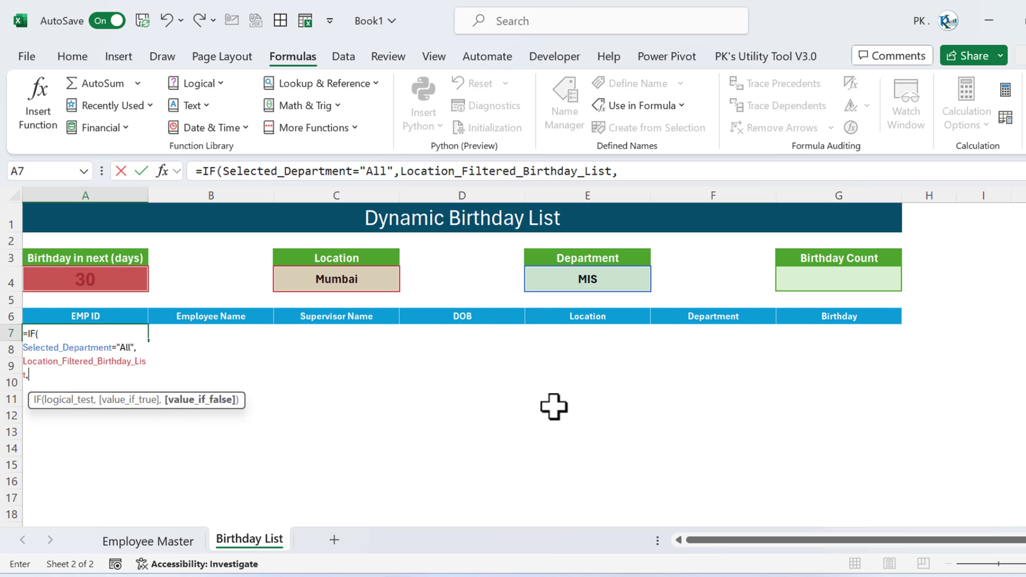
- Continue A7's IF formula with a FILTER on Location_Filtered_Birthday_List as the false result, starting its criterion with CHOOSECOLS
type("fil")
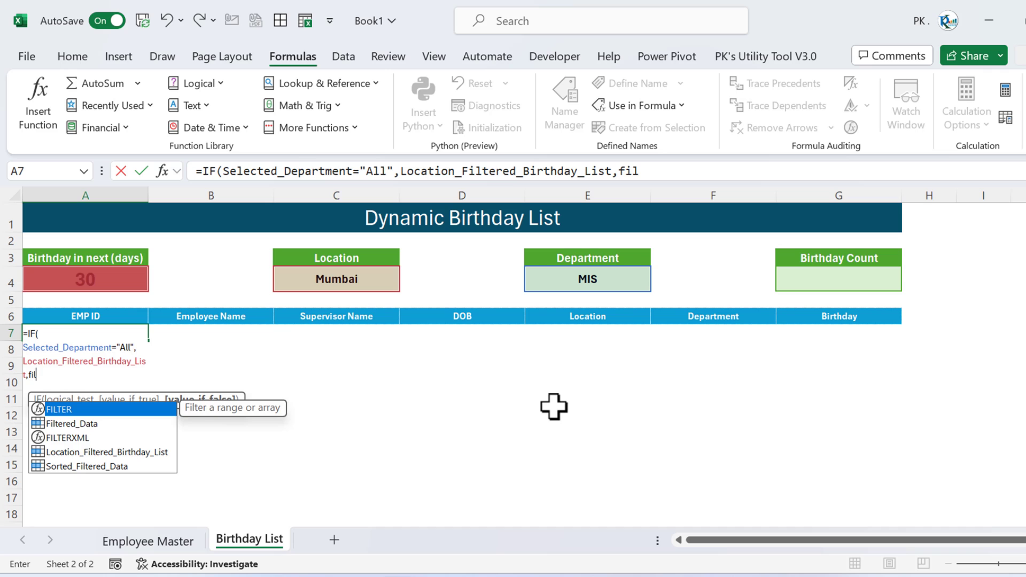
key("Down")
key("Up")
key("Tab")
type("loc")
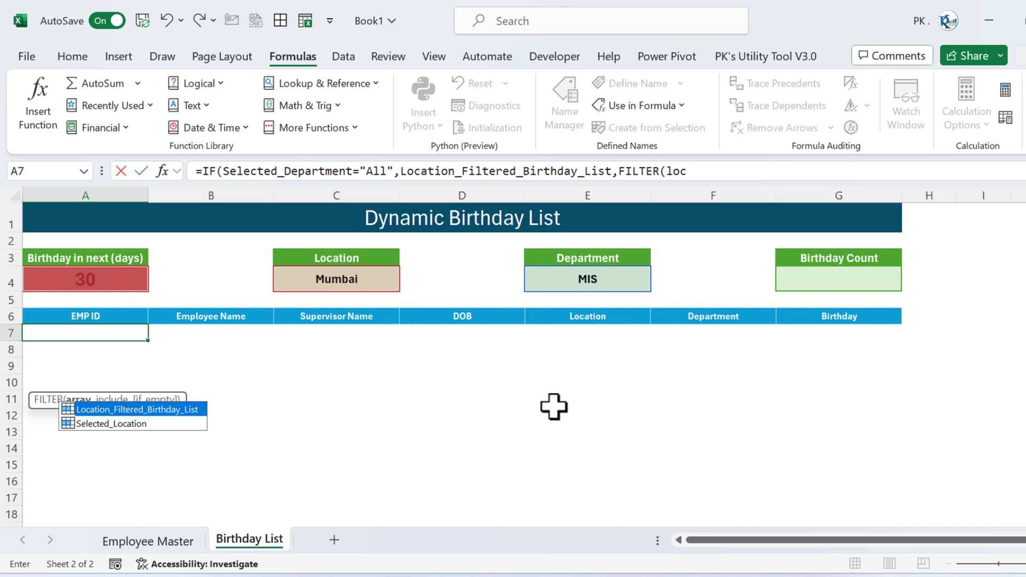
key("Tab")
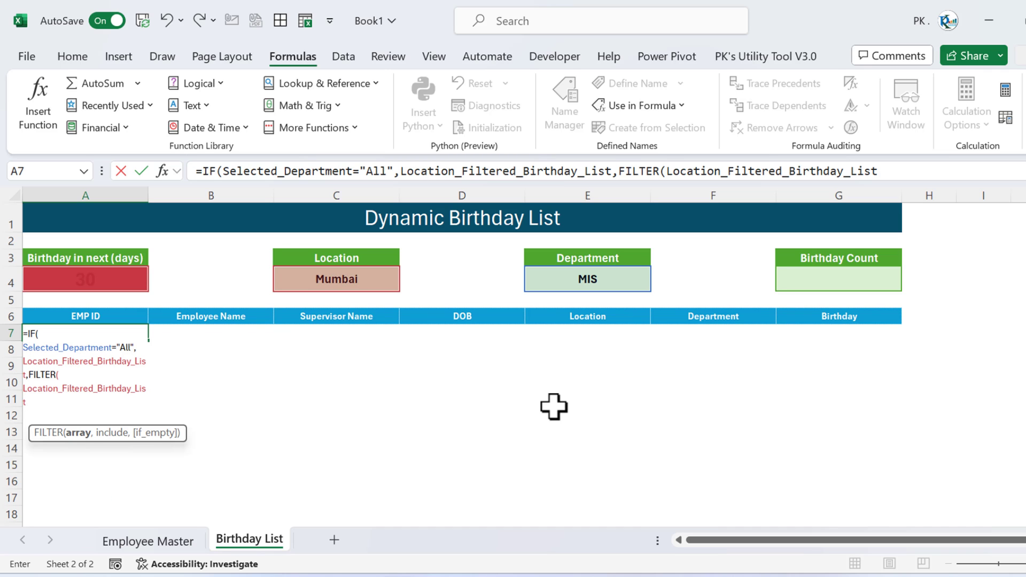
type(",cho")
key("Down")
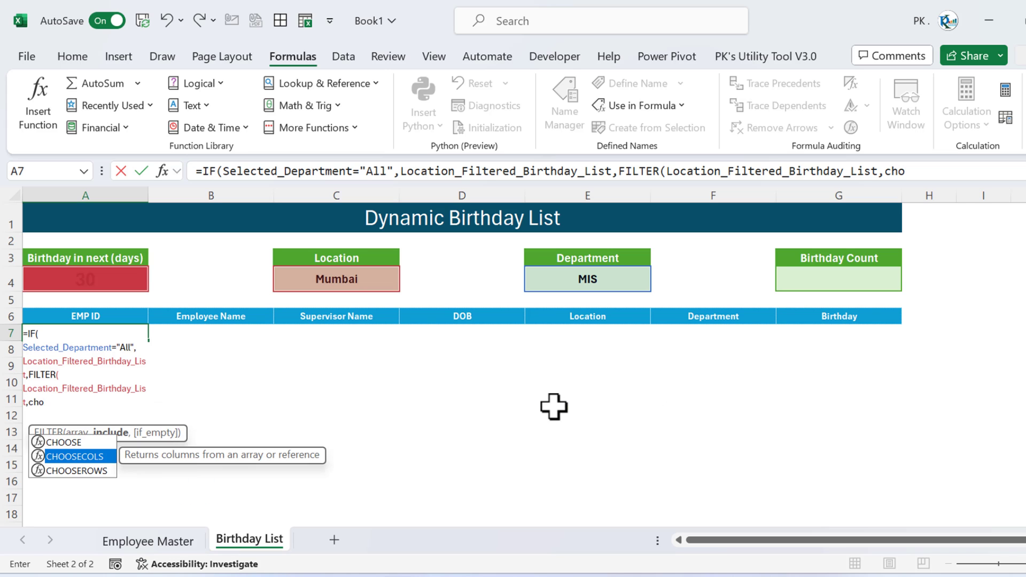
key("Tab")
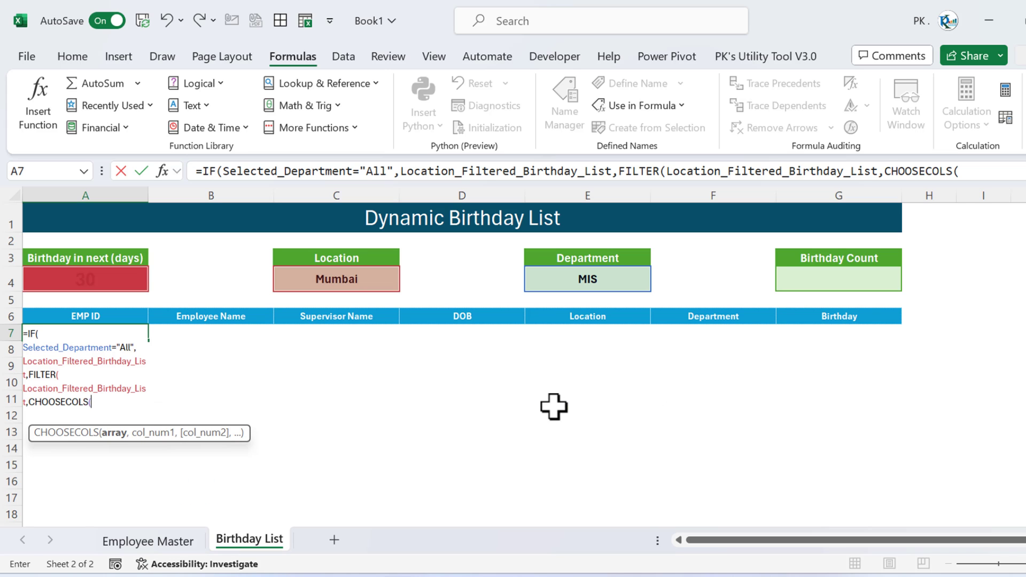
- Complete the FILTER criterion as column 6 of Location_Filtered_Birthday_List equal to Selected_Department and enter the A7 formula
type("all")
key("BackSpace")
key("BackSpace")
key("BackSpace")
type("l\", Loc")
key("Tab")
type(",")
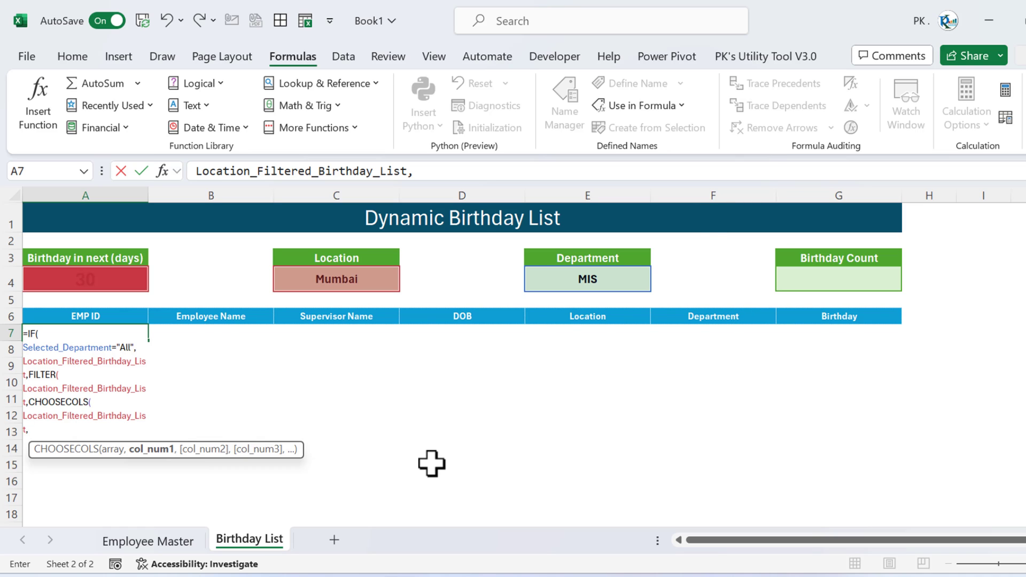
type("6)=")
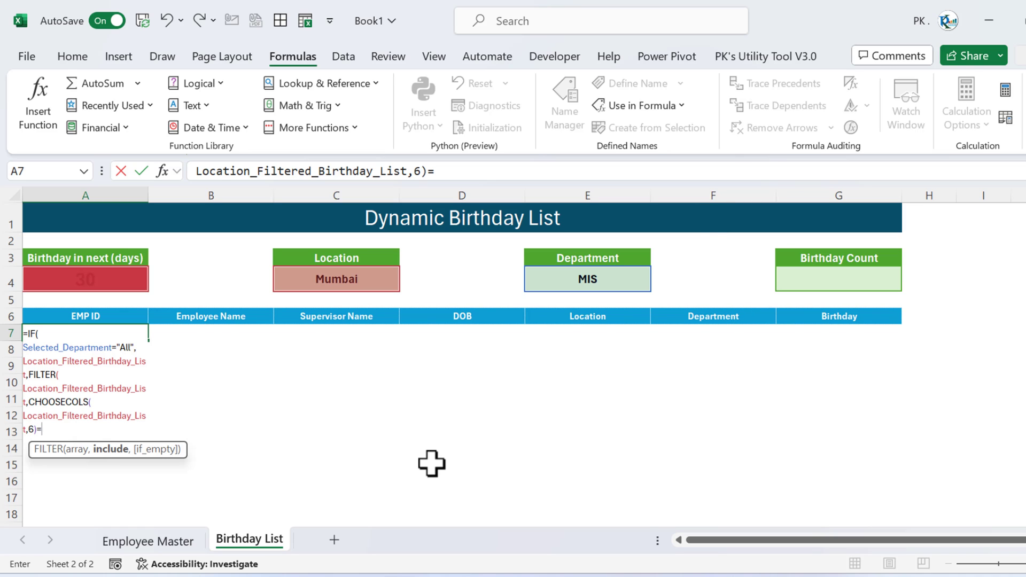
left_click(603, 277)
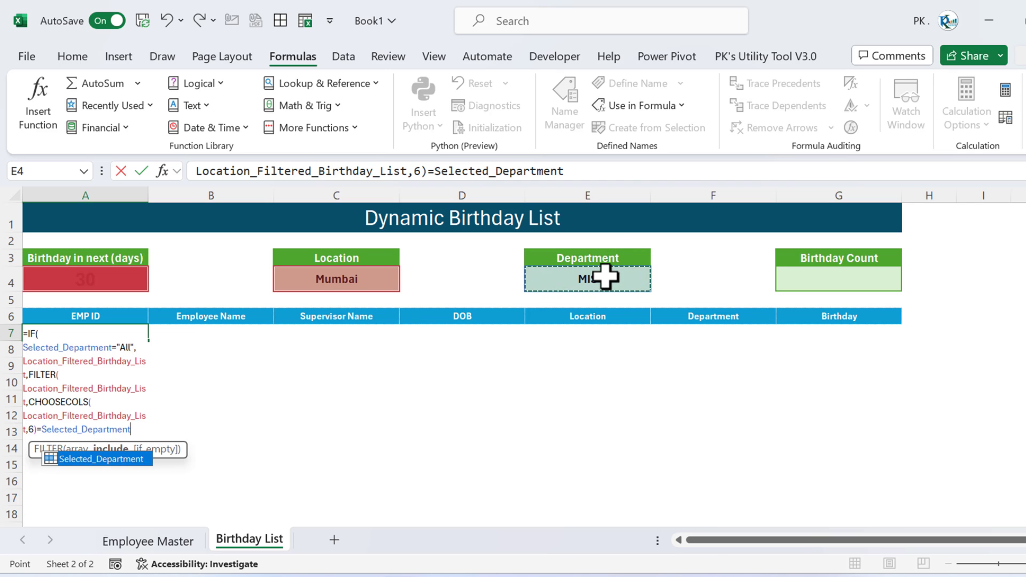
type("))")
key("Return")
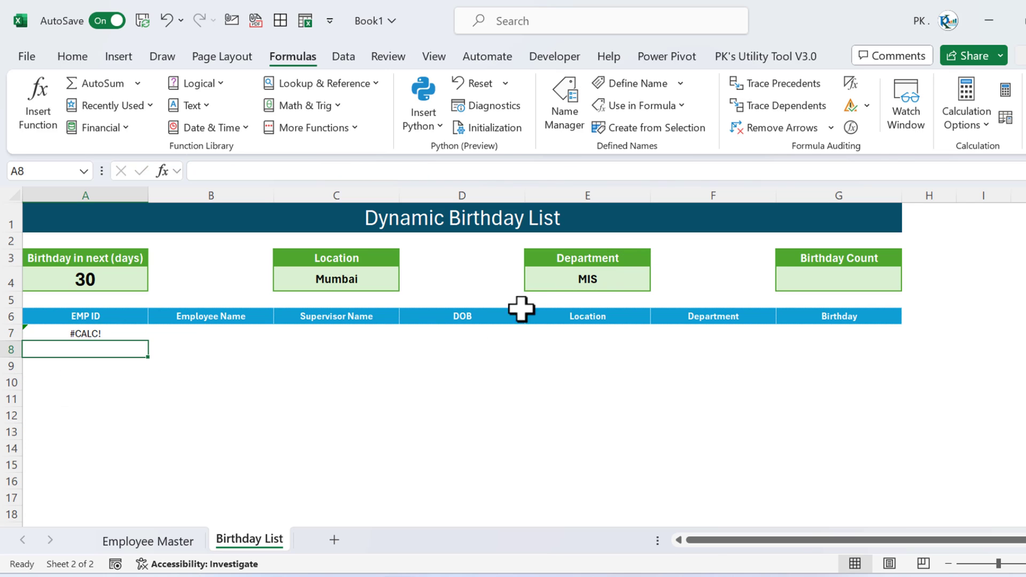
- Expand the formula bar, set the Location selection to All and set the birthday window to 90 days
key("Up")
key("ctrl+shift+u")
left_click(397, 337)
left_click(407, 349)
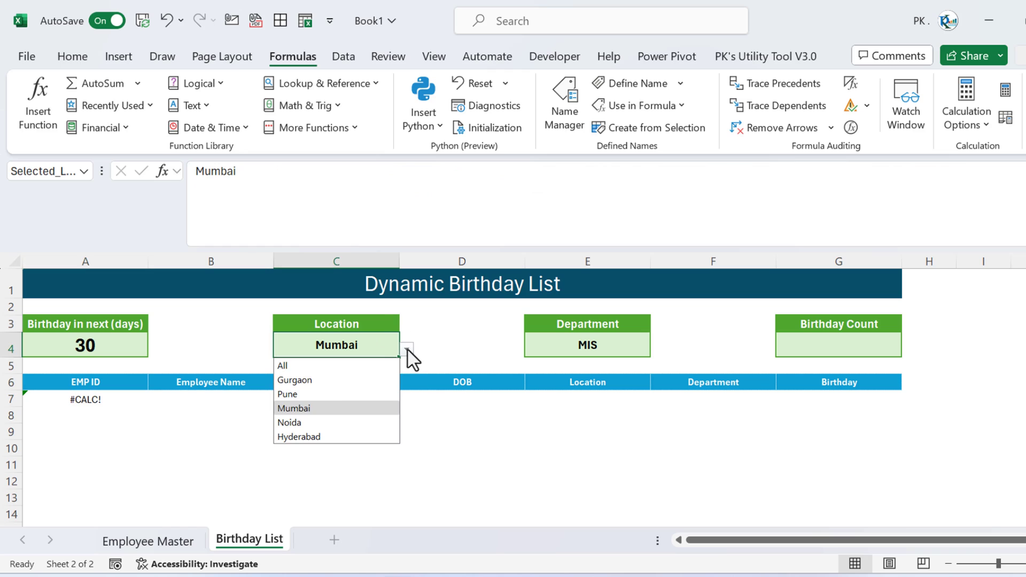
left_click(321, 366)
left_click(122, 347)
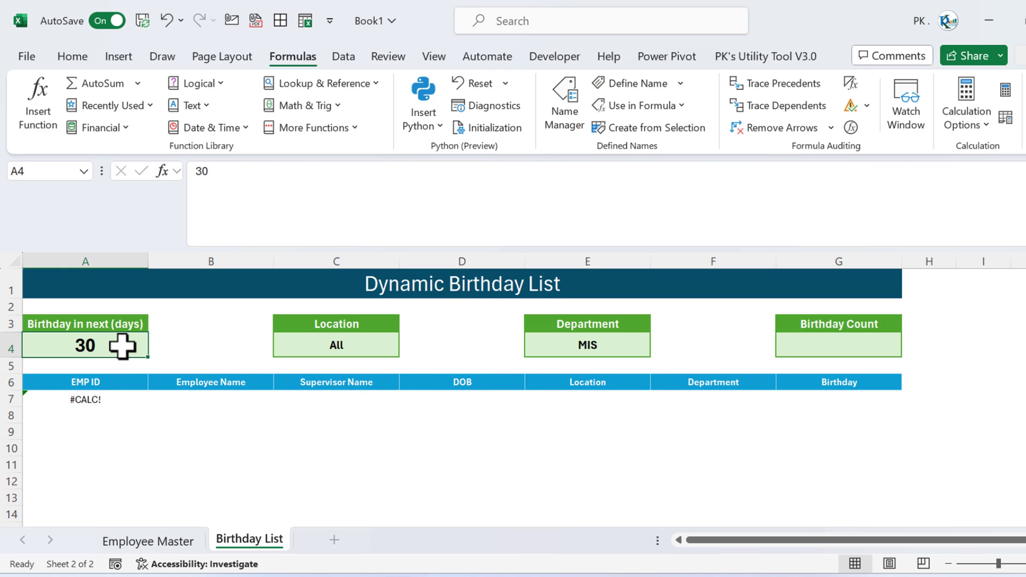
type("90")
key("Return")
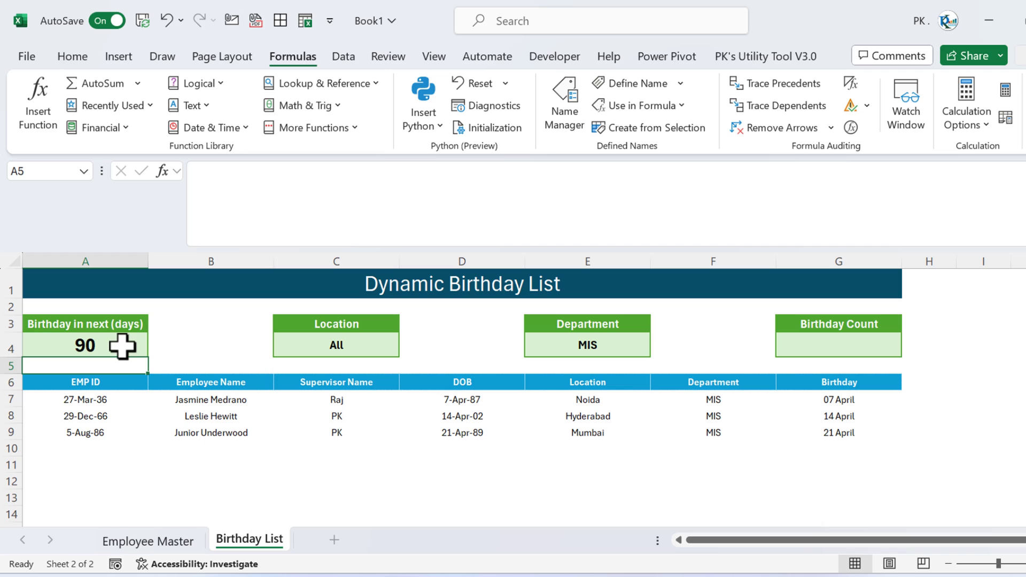
- Wrap the A7 formula in IFERROR with an empty string ("") as the error result
left_click(82, 402)
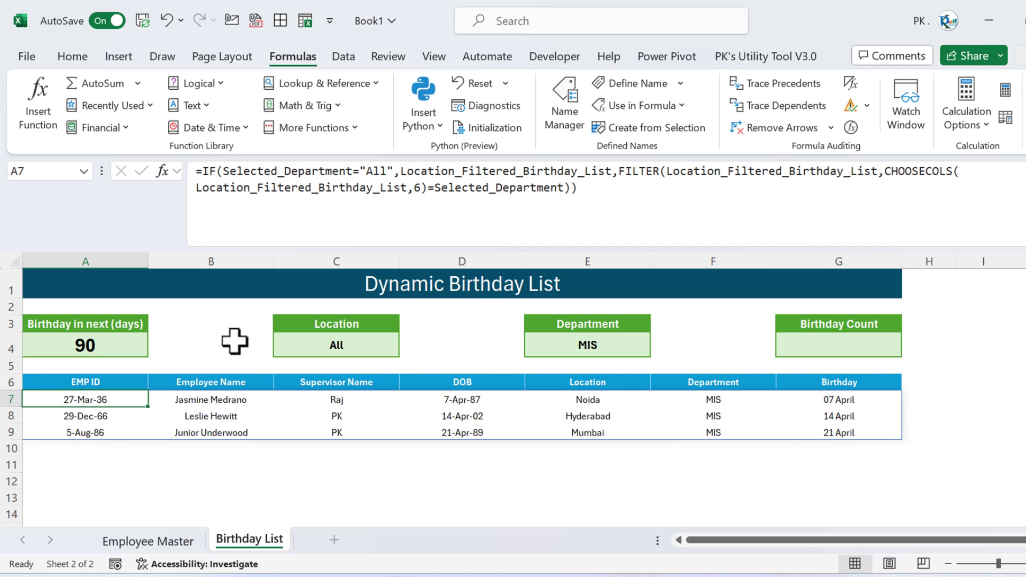
left_click(201, 171)
type("if")
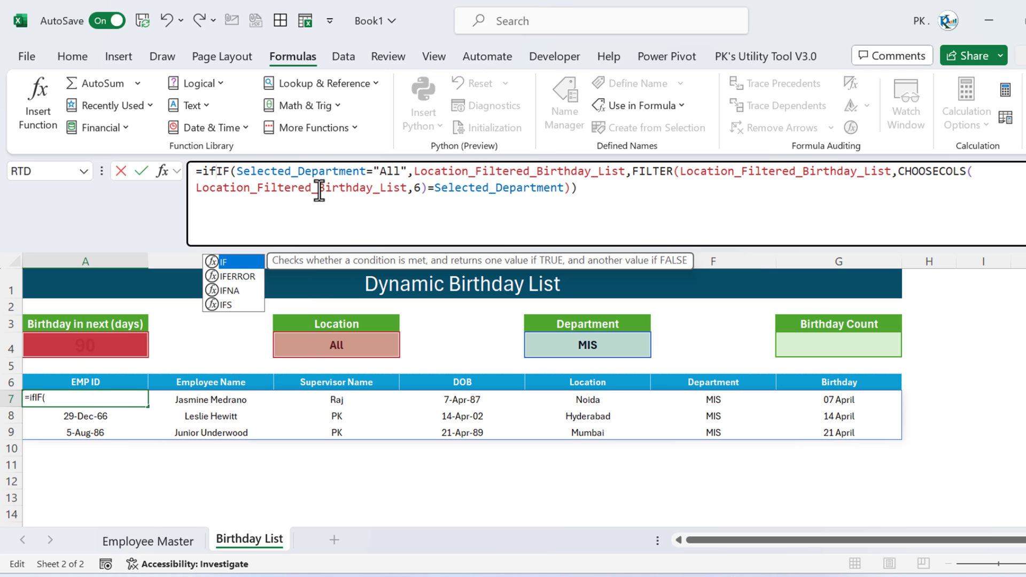
key("Tab")
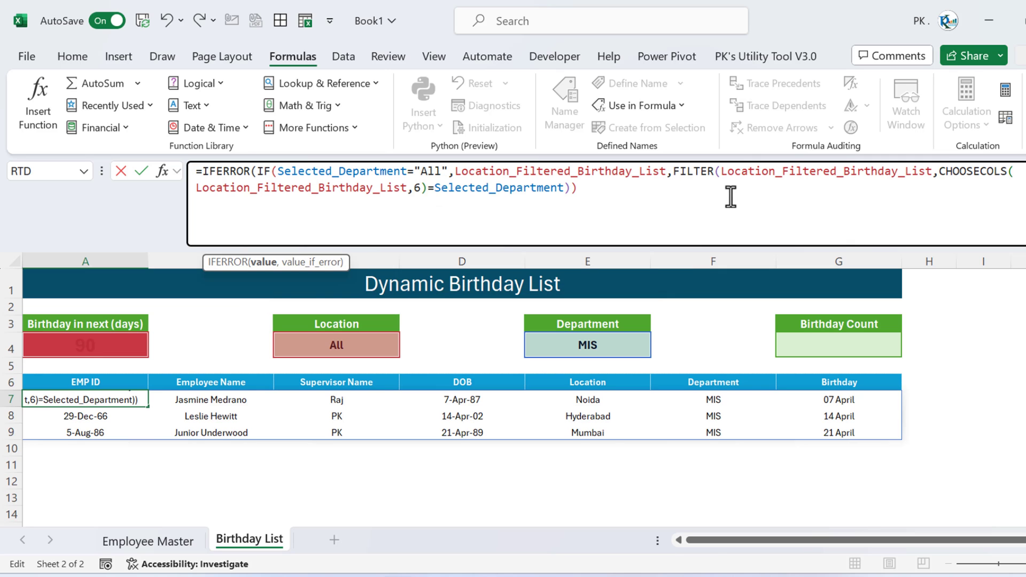
type(",")
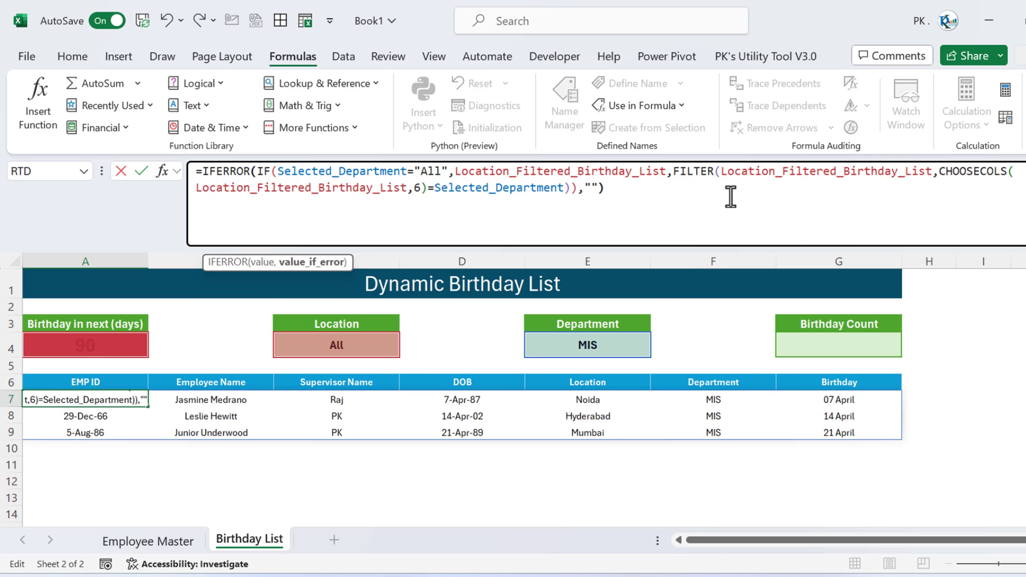
type("\"\")")
key("Return")
key("Up")
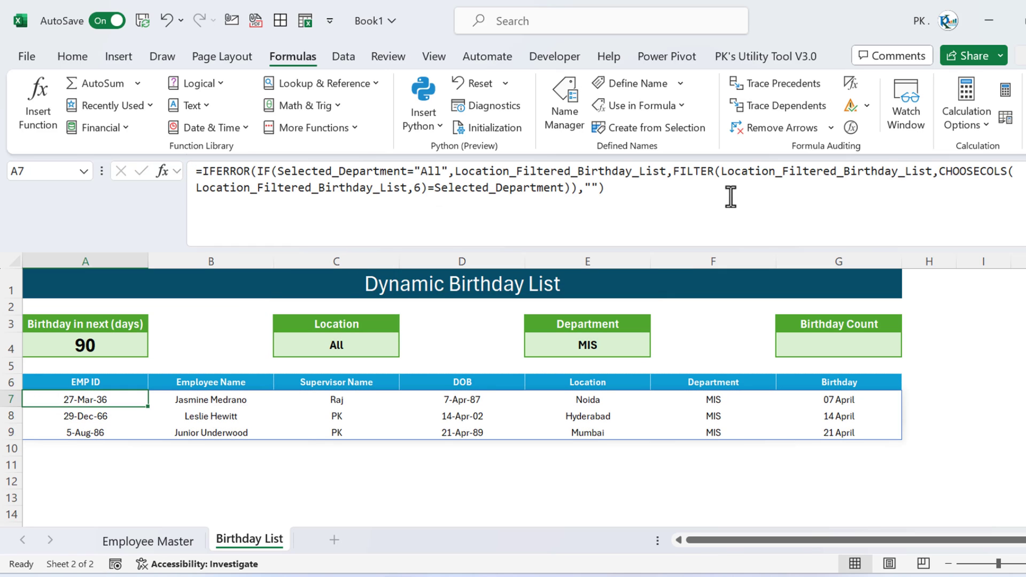
- Copy the IFERROR formula from A7 and start a new workbook-level defined name called Final_Birthday_List
triple_click(614, 197)
key("ctrl+c")
key("Escape")
key("ctrl+F3")
key("alt+n")
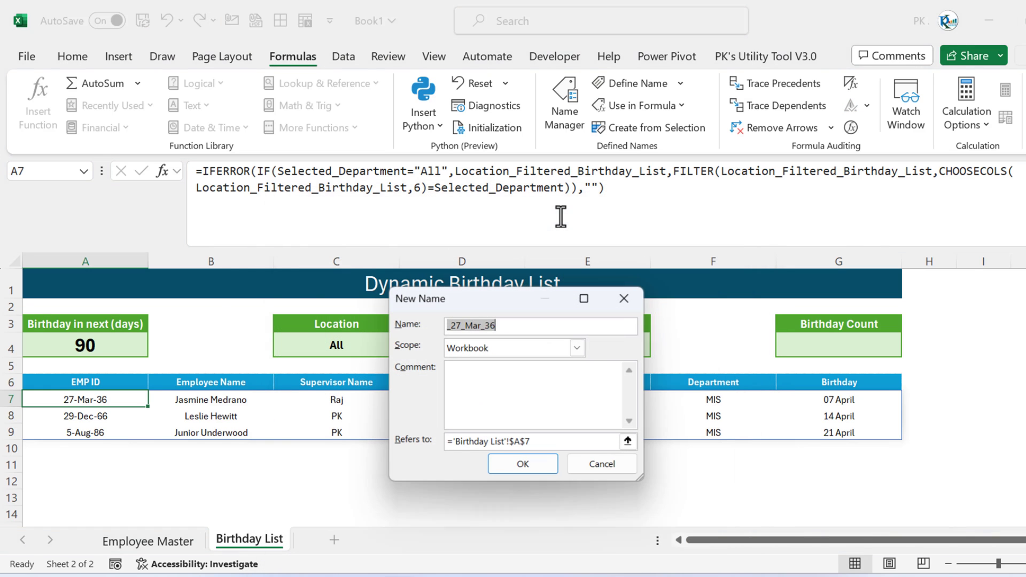
type("Final_Birthday_List")
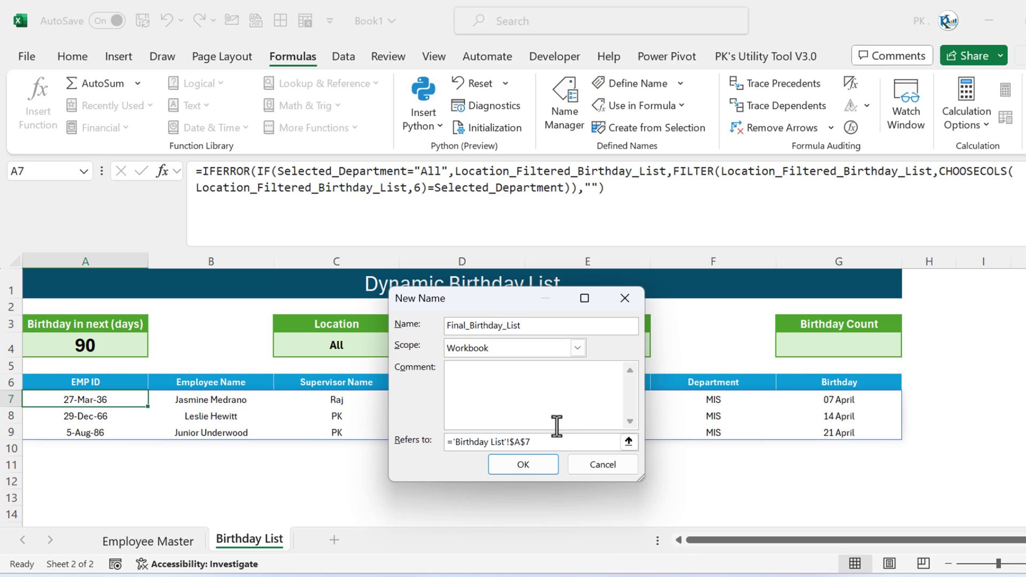
- Make Final_Birthday_List refer to the copied IFERROR formula, save the name and close the name list
triple_click(557, 442)
key("ctrl+v")
left_click(522, 470)
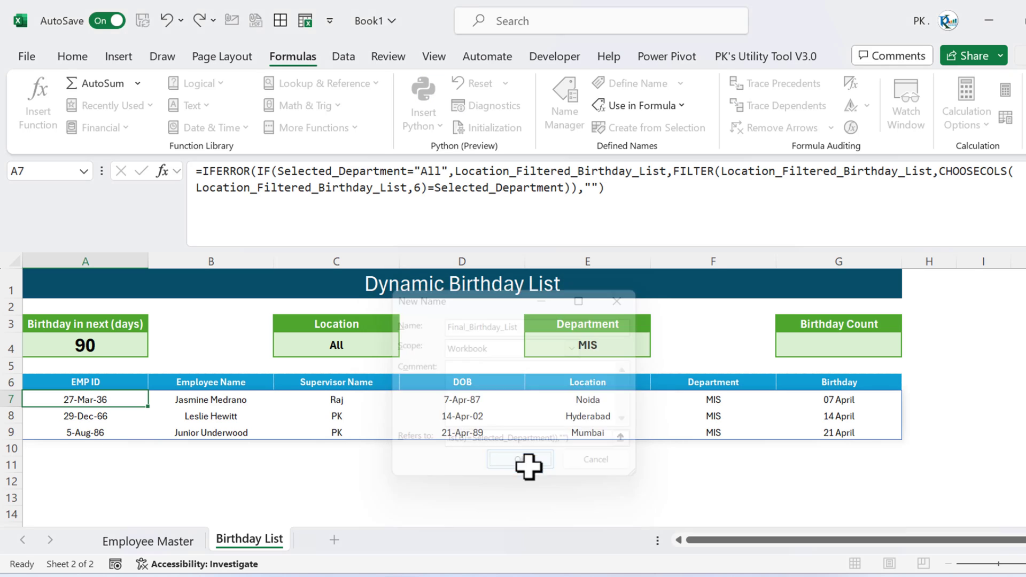
left_click(710, 550)
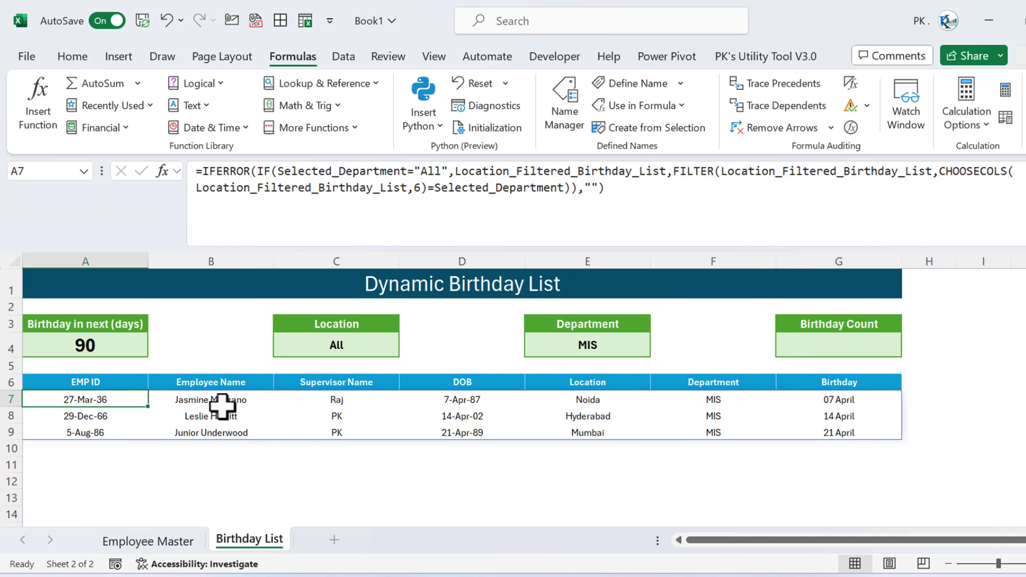
- Replace the formula in A7 with =Final_Birthday_List
type("=bi")
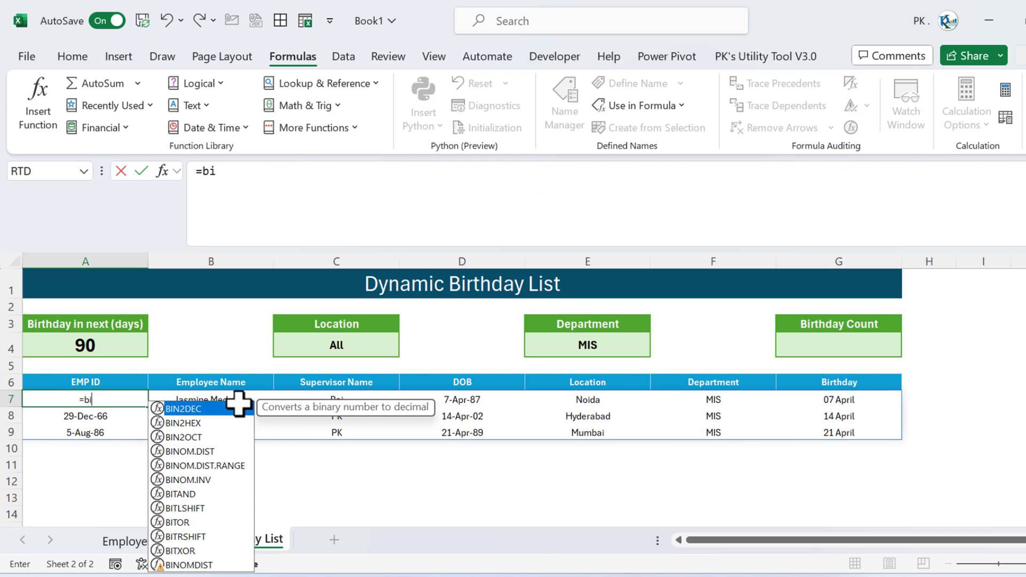
key("BackSpace")
key("BackSpace")
type("fi")
key("Down")
key("Down")
key("Down")
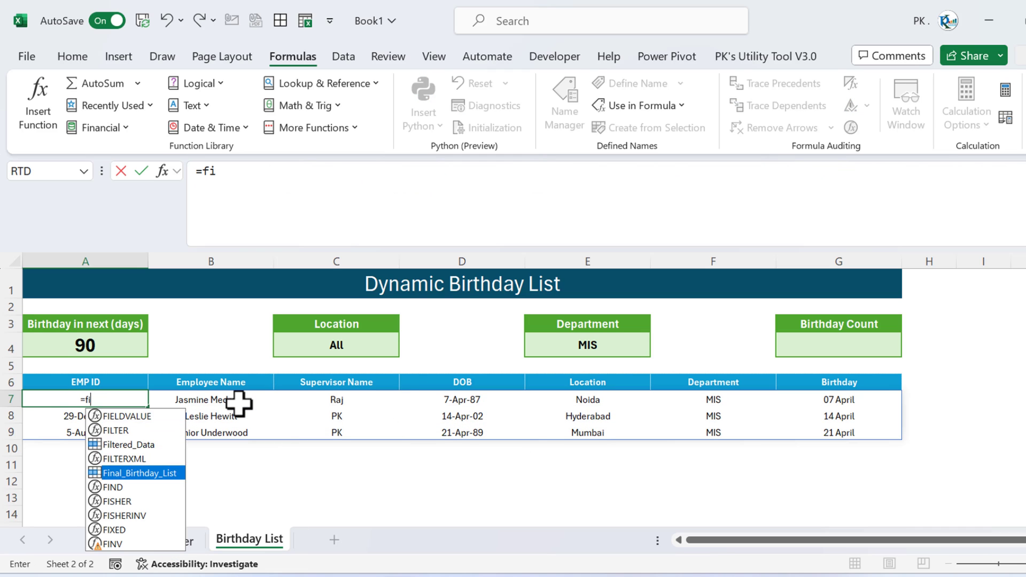
key("Tab")
key("ctrl+Return")
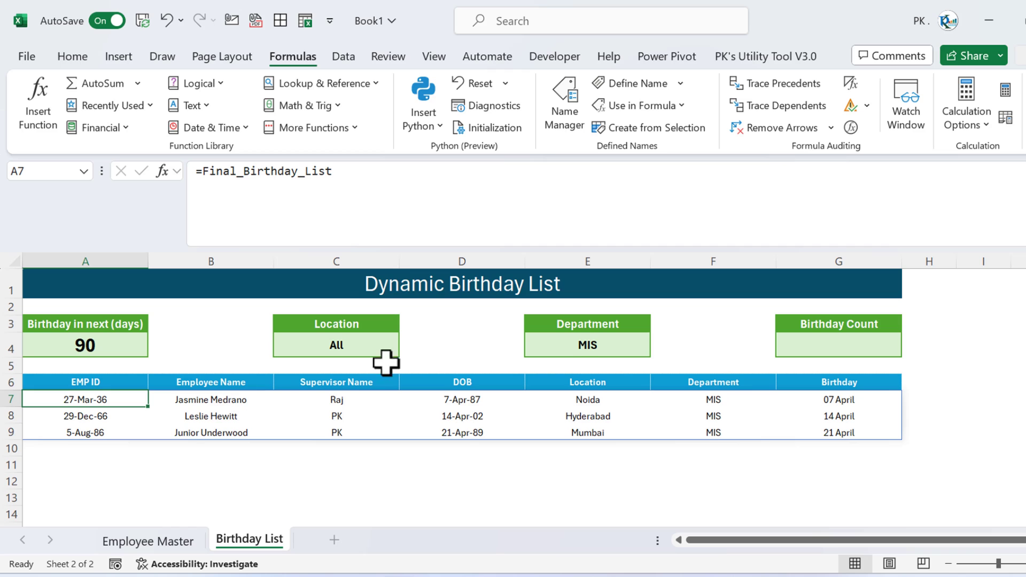
- Set the Department selection in E4 to All and the birthday window in A4 to 30 days
left_click(793, 344)
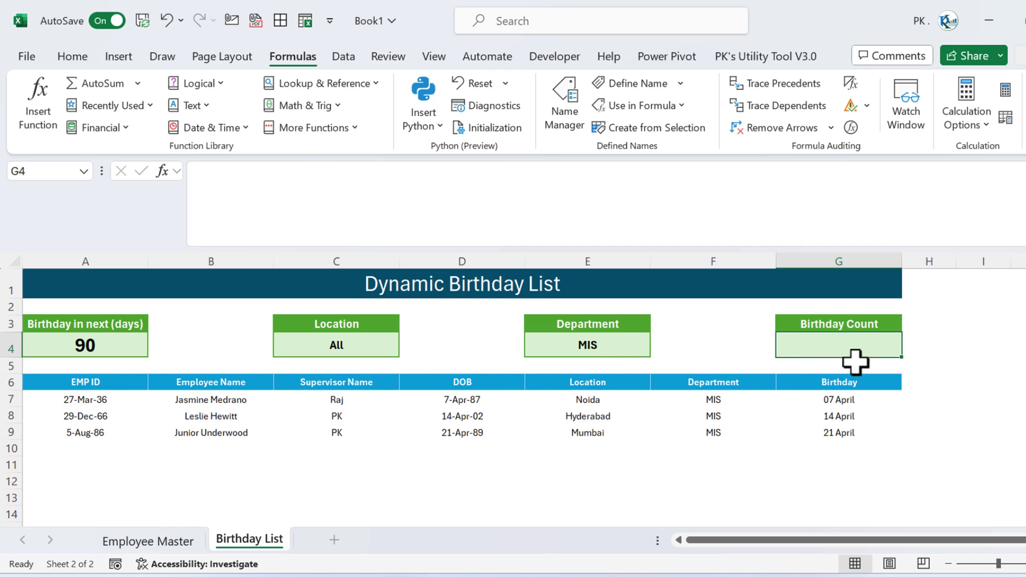
left_click(623, 342)
left_click(658, 349)
left_click(597, 364)
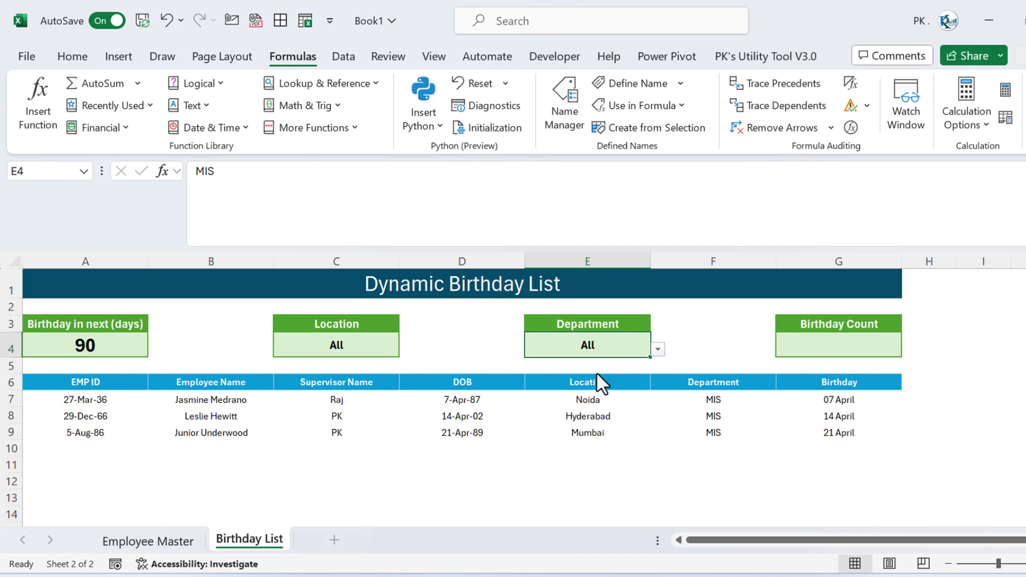
- Enter =COUNTA(Final_Birthday_List) in the Birthday Count cell G4
left_click(803, 340)
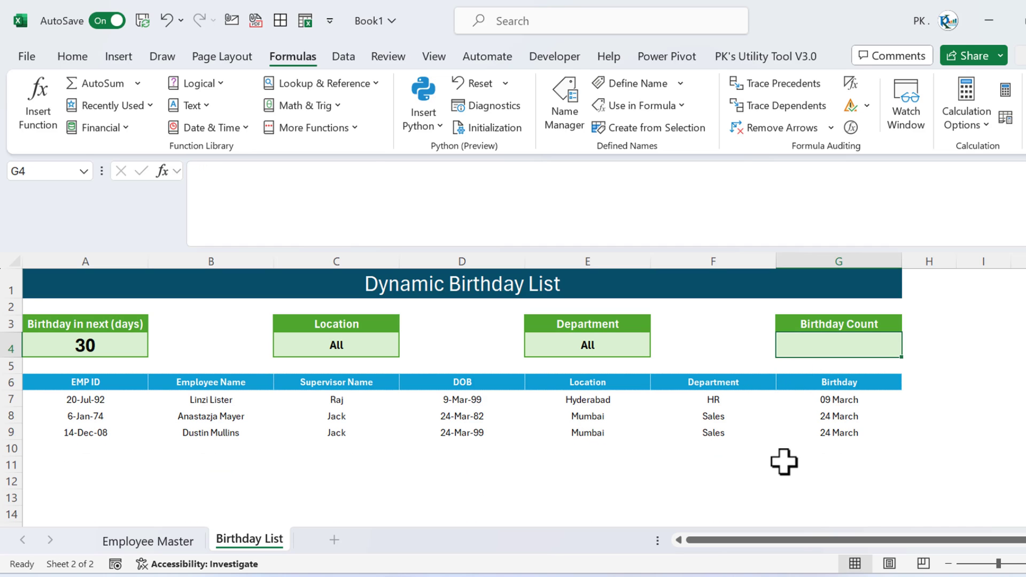
type("=cou")
key("Down")
key("Tab")
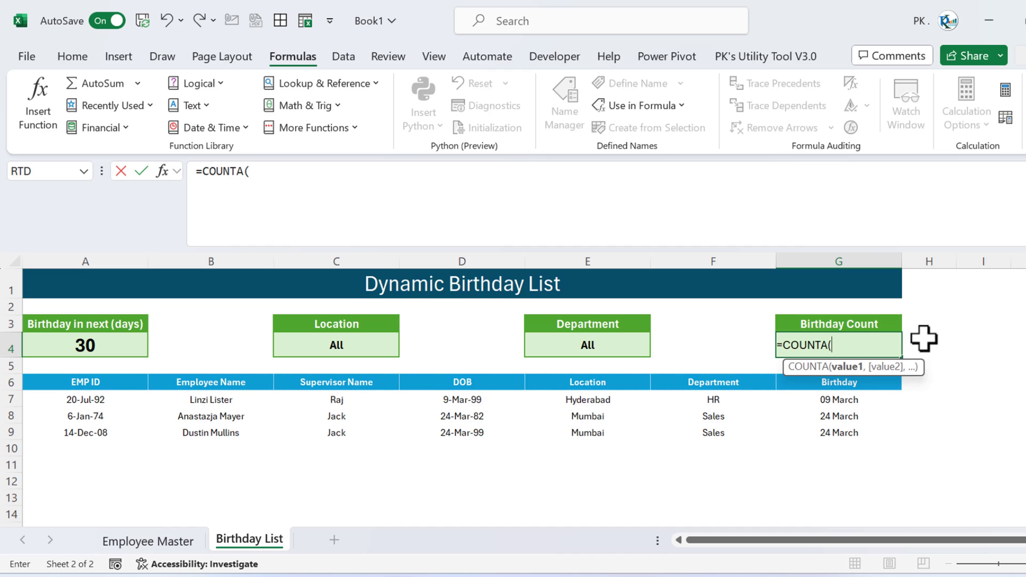
type("fin")
key("Tab")
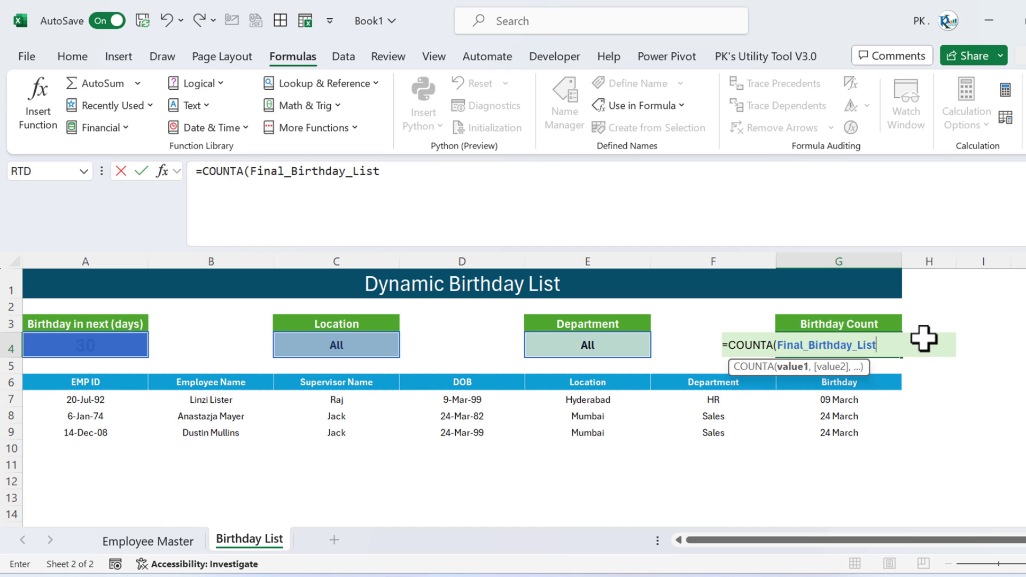
type(")")
key("Return")
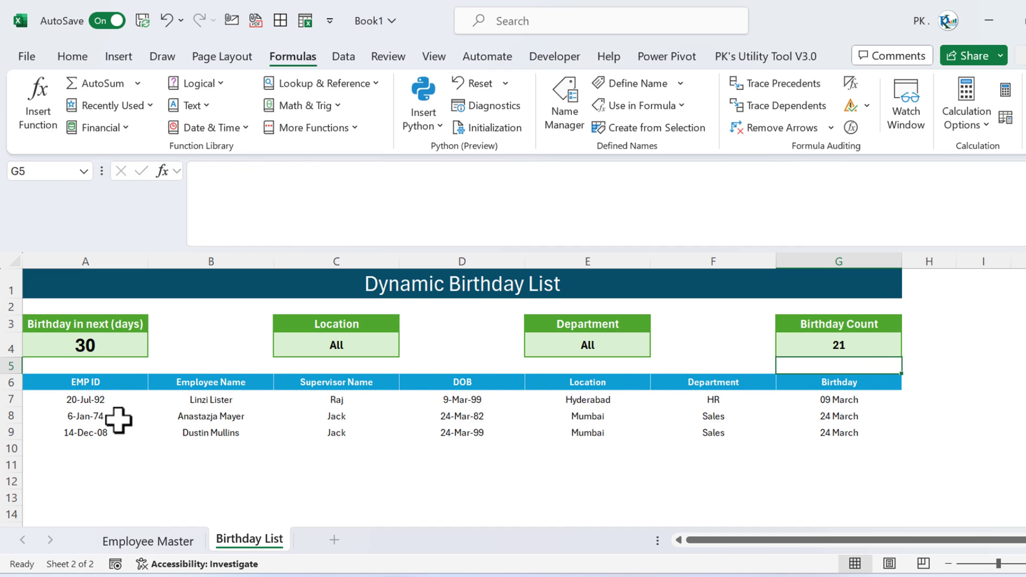
- Change the Birthday Count formula in G4 to count only the first column: =COUNTA(CHOOSECOLS(Final_Birthday_List,1))
left_click_drag(95, 402, 869, 432)
left_click(839, 347)
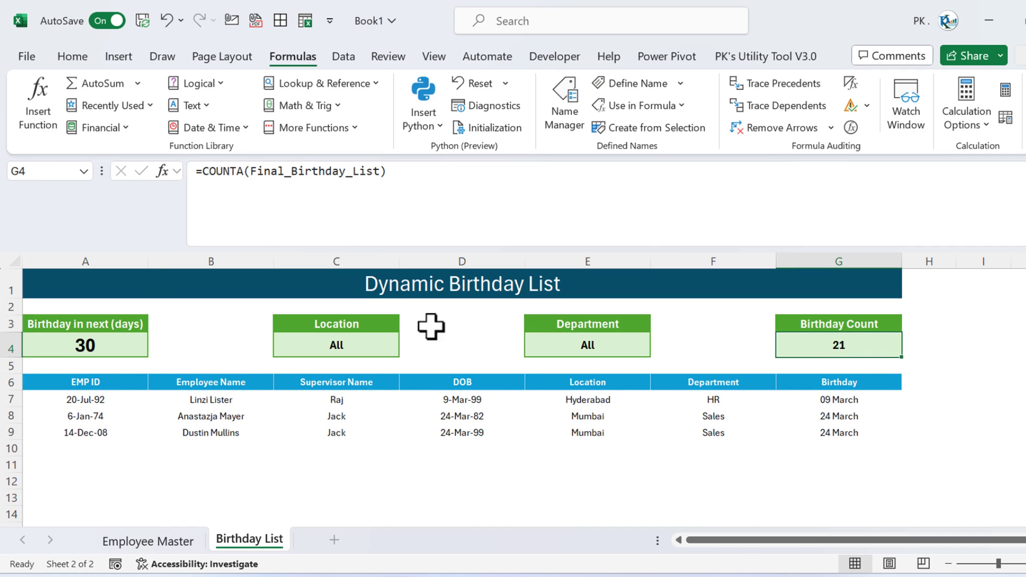
left_click(249, 171)
type("cho")
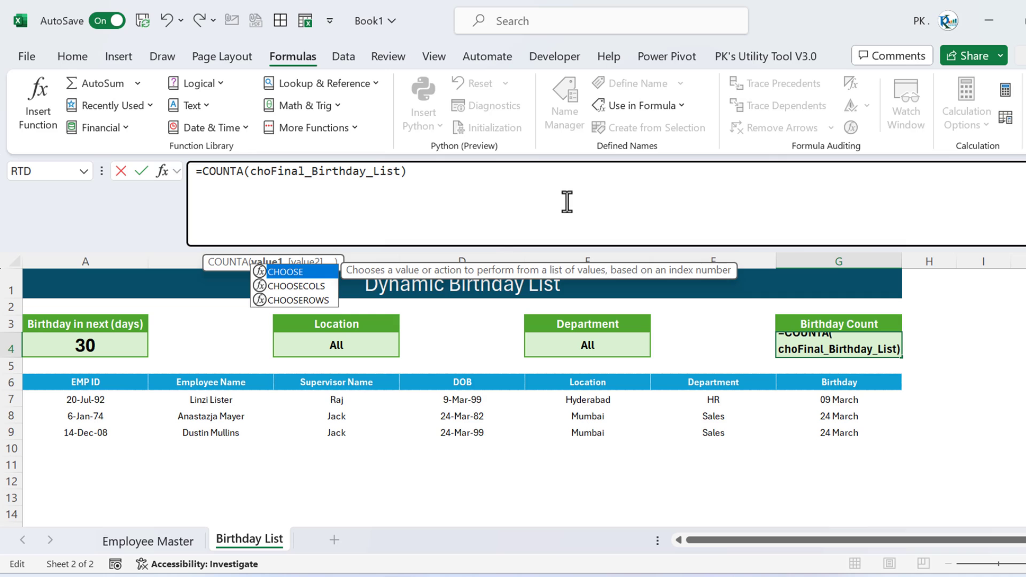
key("Down")
key("Tab")
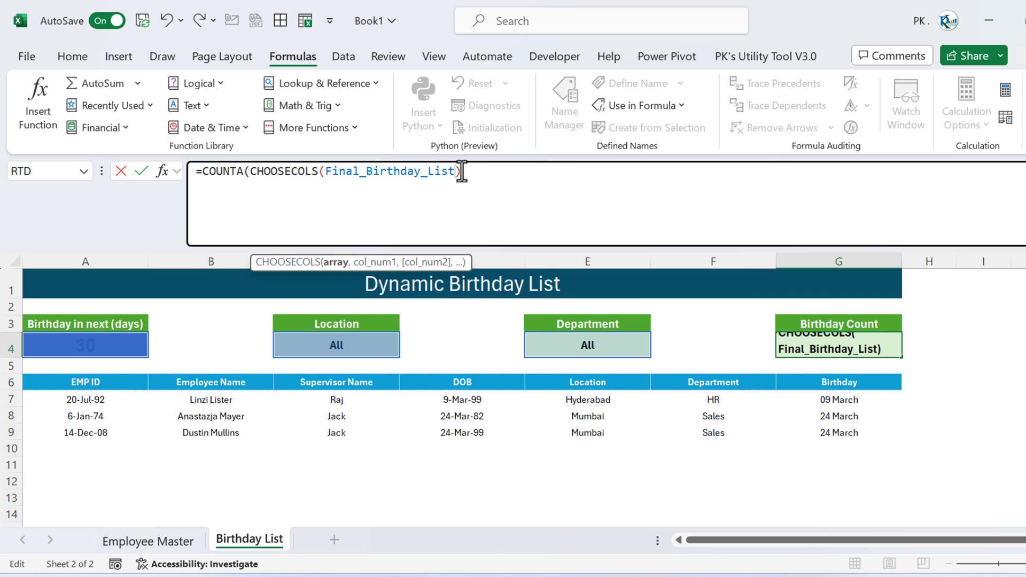
type(",1")
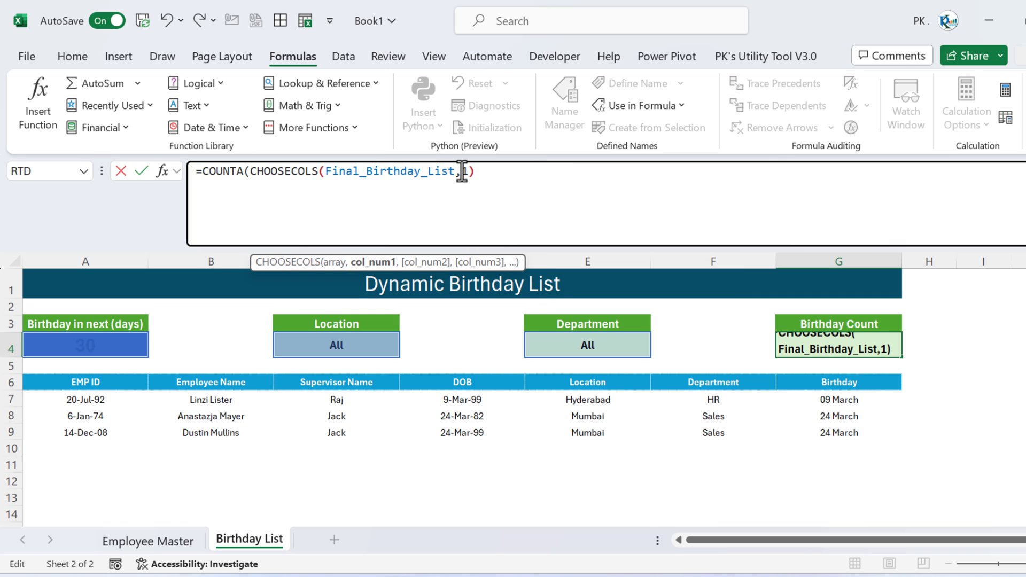
type(")")
key("Return")
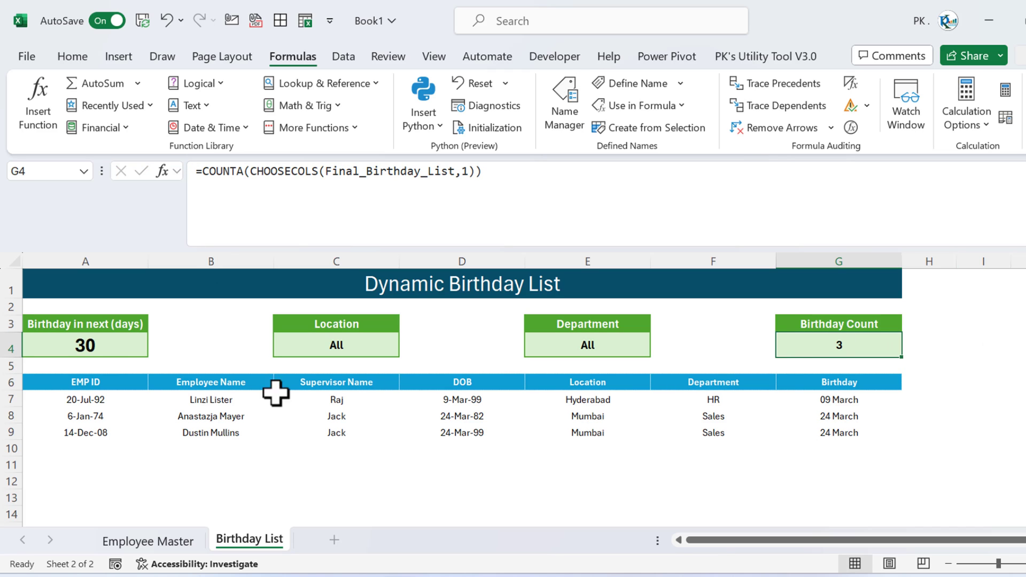
- Set the birthday window in A4 to 60 days
left_click(104, 346)
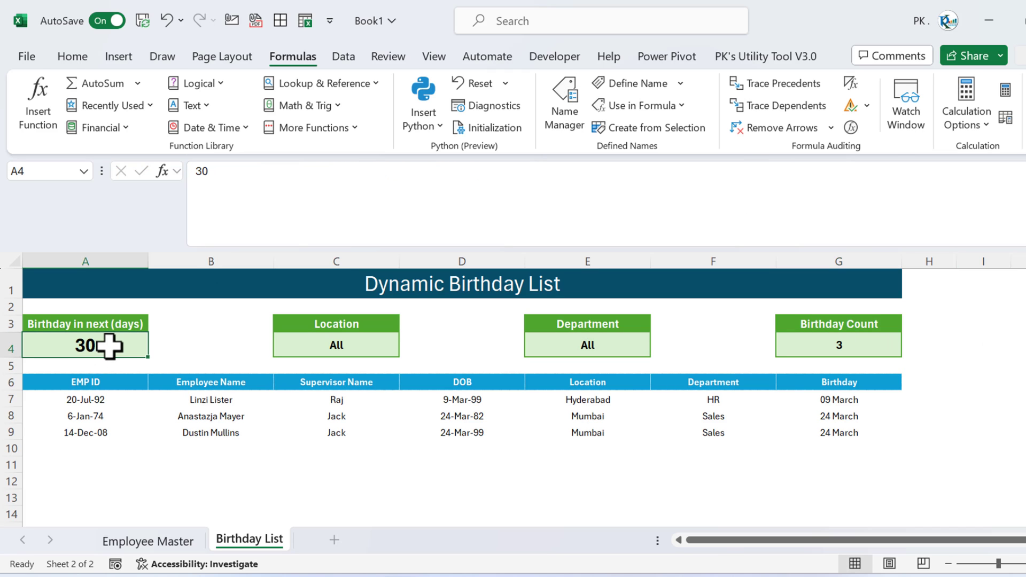
type("60")
key("Return")
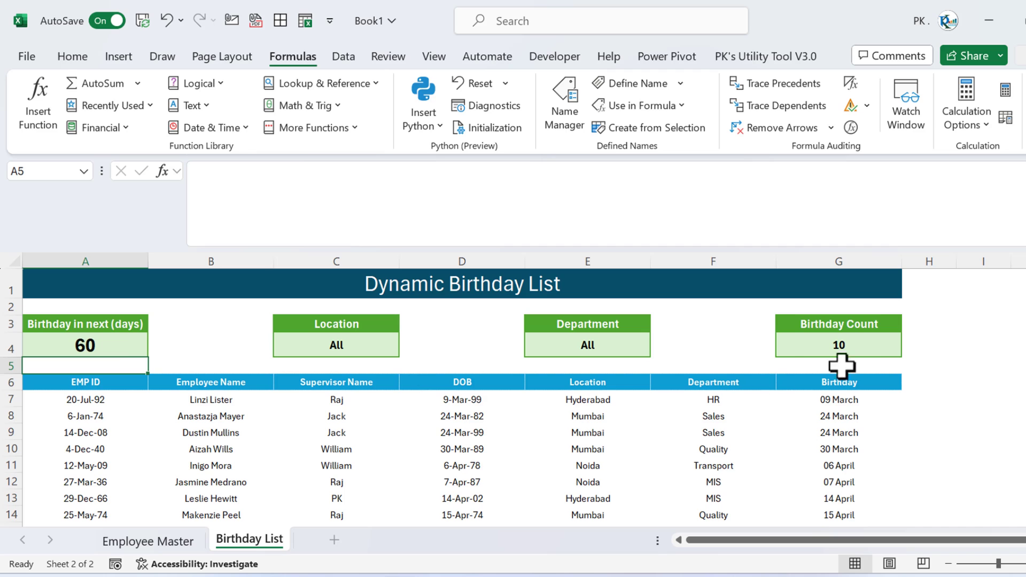
- Switch the Department selection in E4 to HR, and then to MIS, to test the filtered list and count
left_click(572, 341)
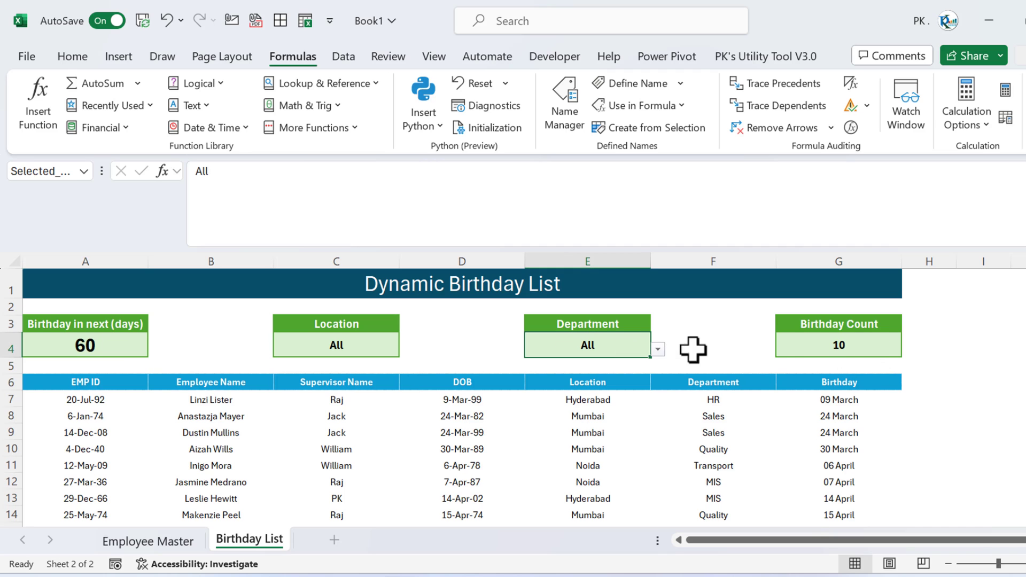
left_click(658, 349)
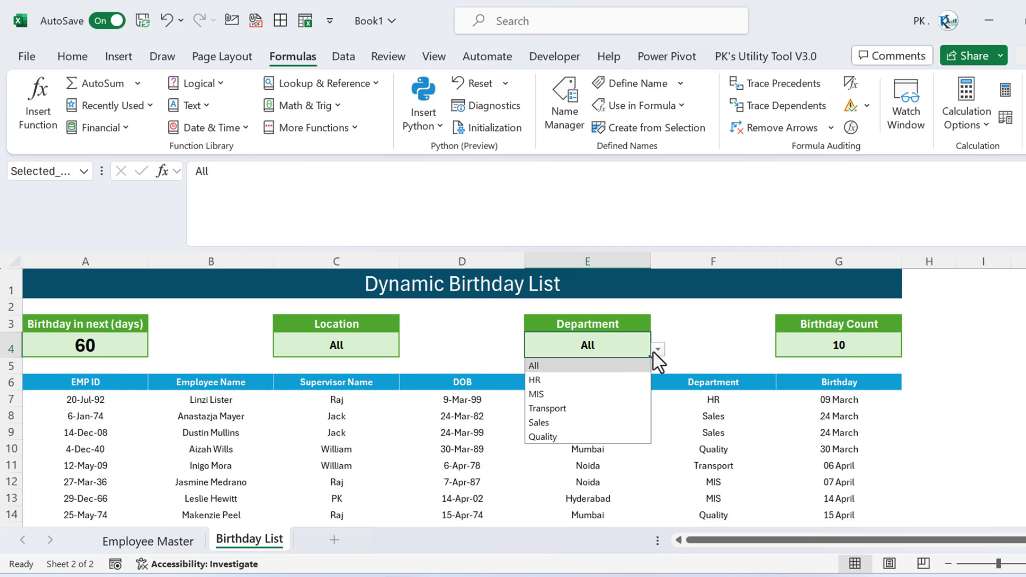
left_click(572, 381)
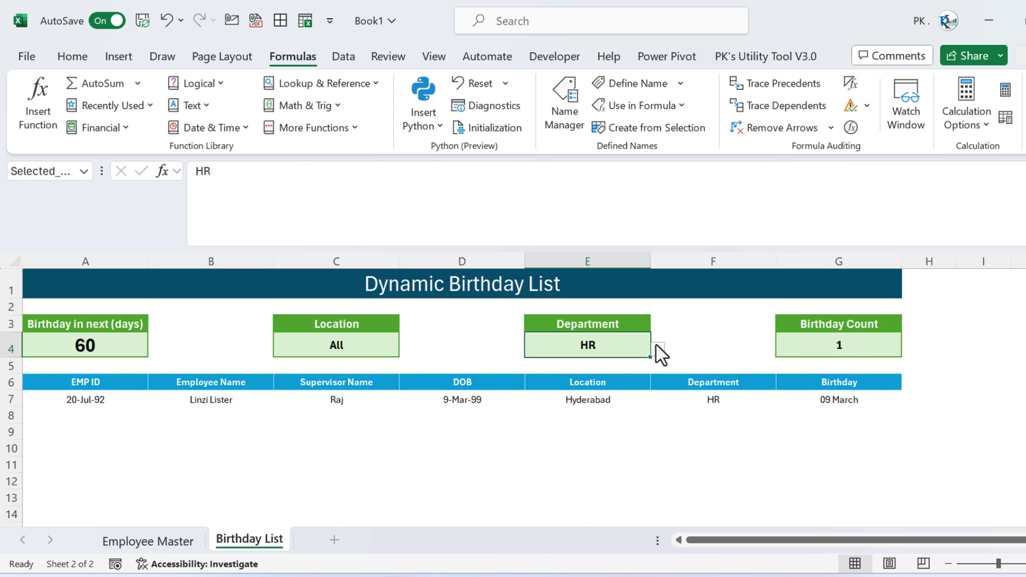
left_click(658, 350)
left_click(594, 393)
- Define the workbook name Birthday_Count, referring to the formula copied from G4: =COUNTA(CHOOSECOLS(Final_Birthday_List,1))
left_click(838, 339)
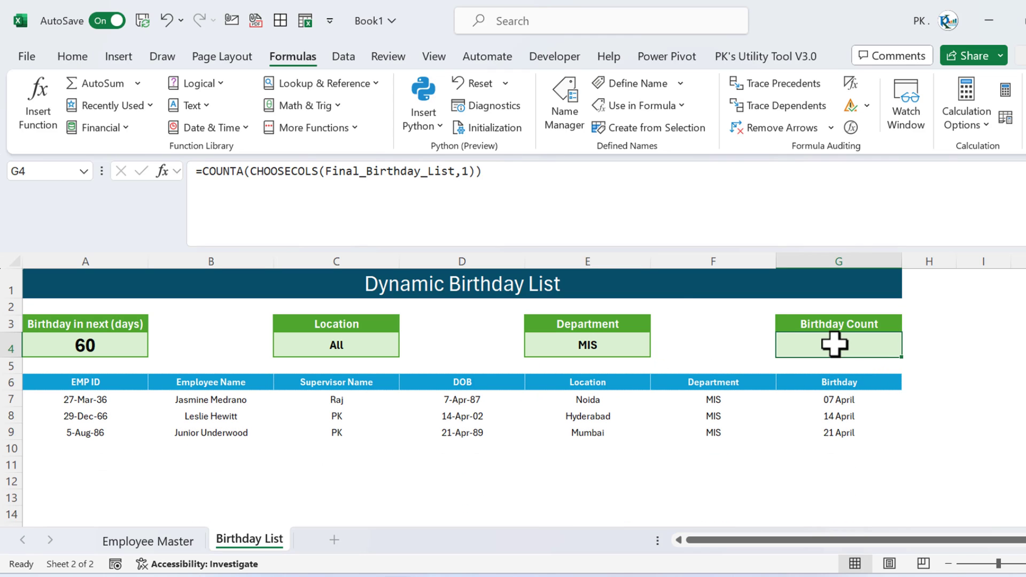
left_click_drag(484, 173, 71, 178)
key("ctrl+c")
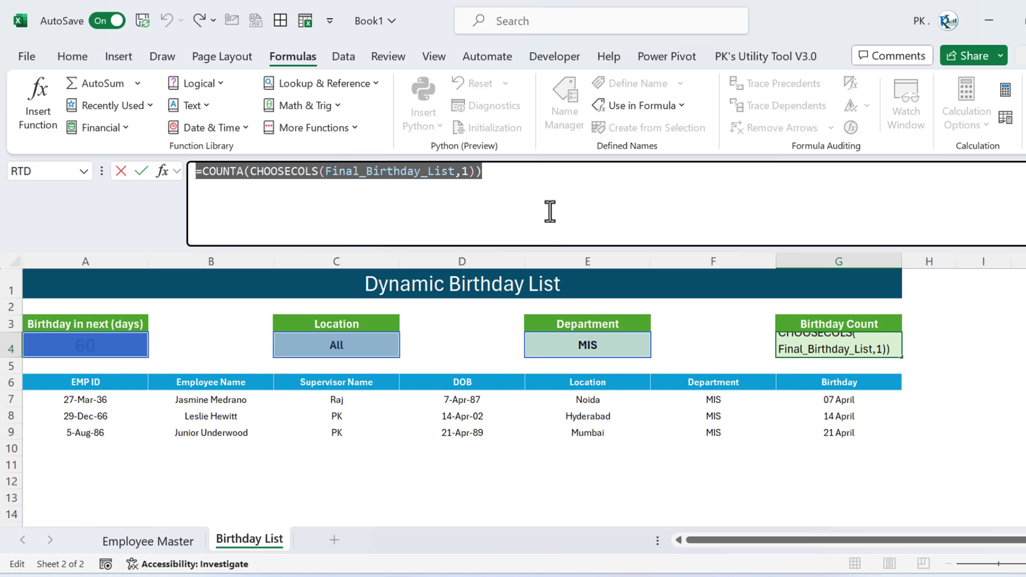
key("Escape")
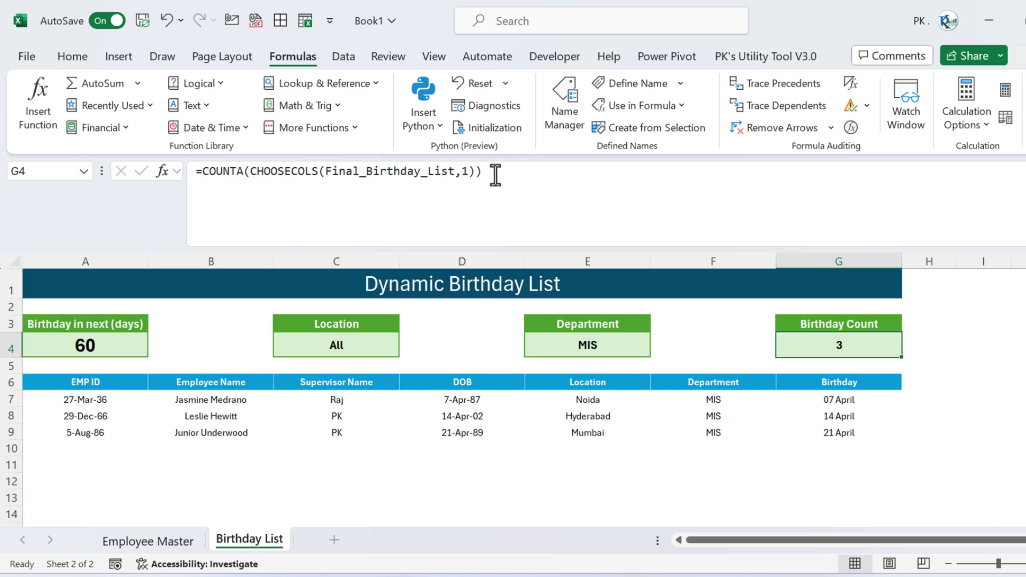
left_click(569, 99)
left_click(337, 244)
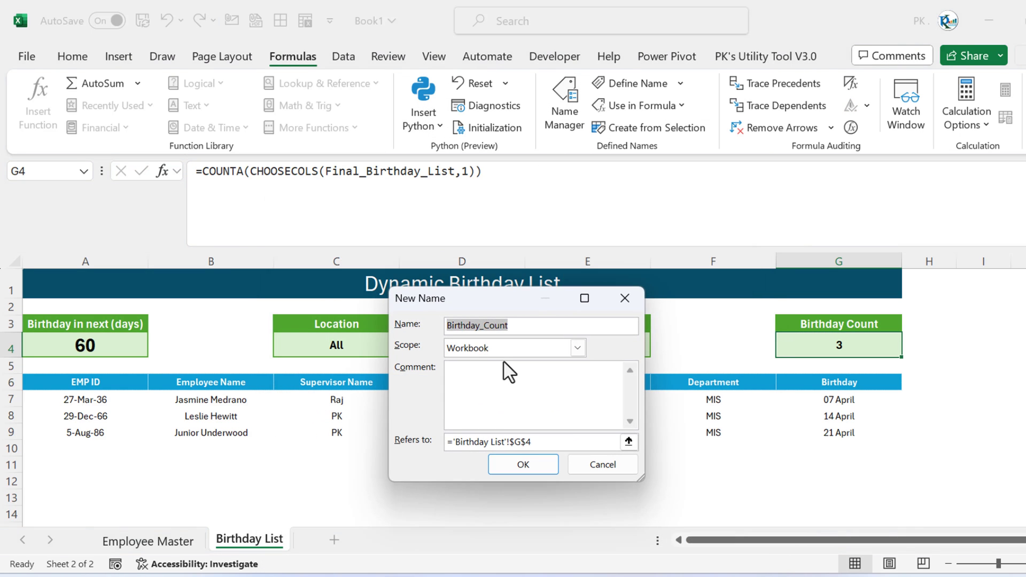
triple_click(548, 441)
key("ctrl+v")
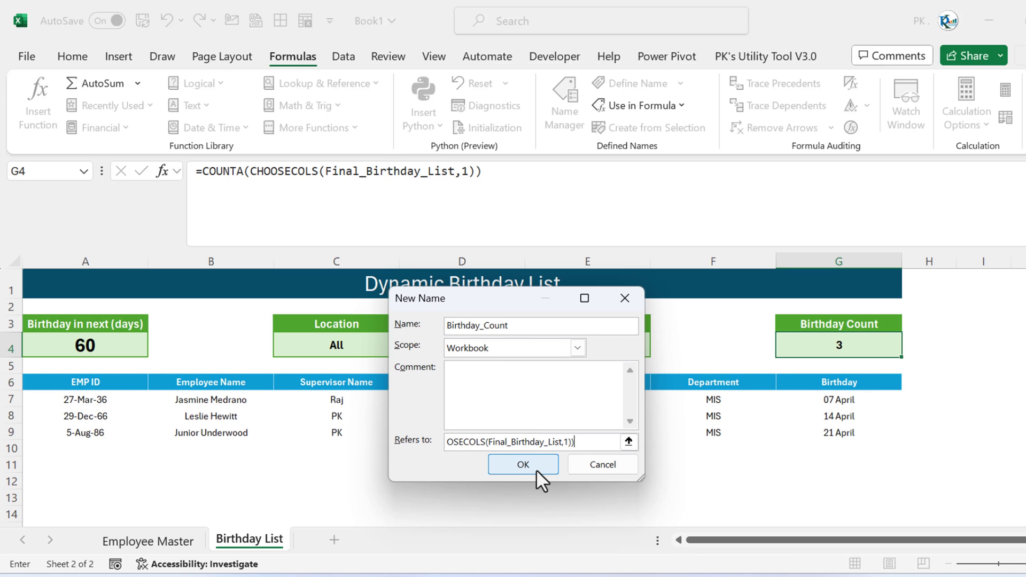
left_click(537, 465)
left_click(695, 552)
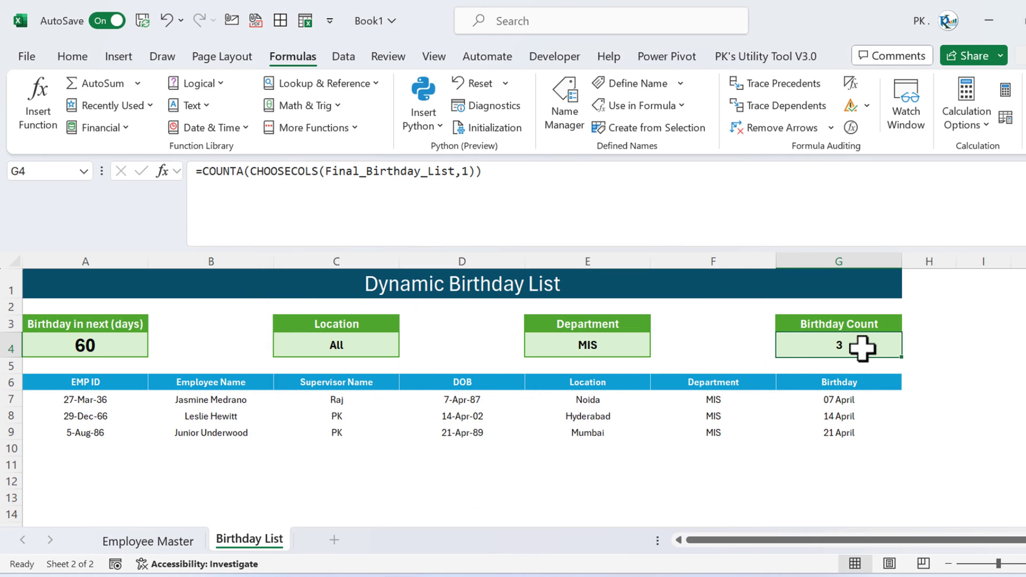
- Replace the Birthday Count formula in G4 with =Birthday_Count
key("Delete")
type("=bir")
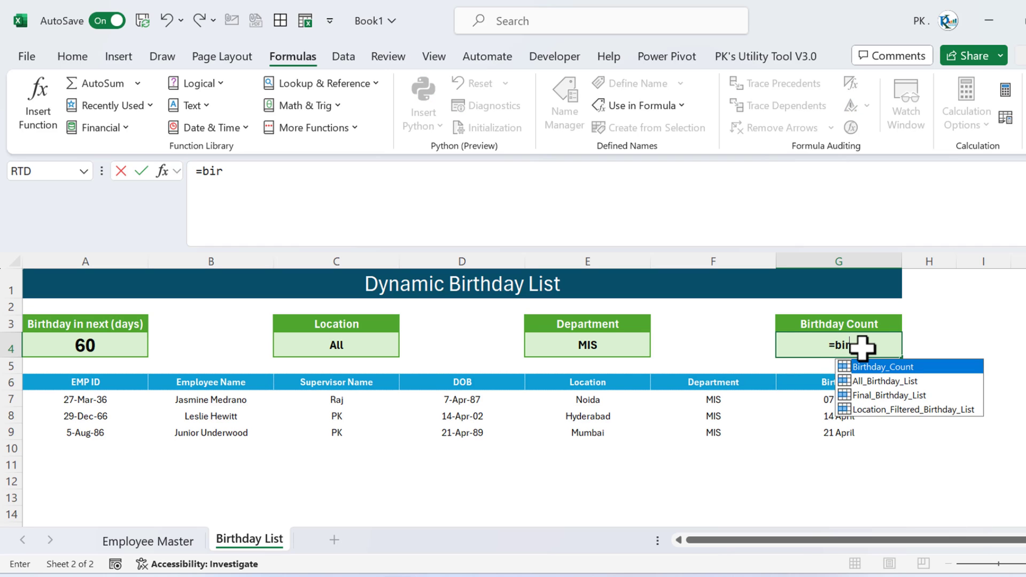
key("Tab")
key("Return")
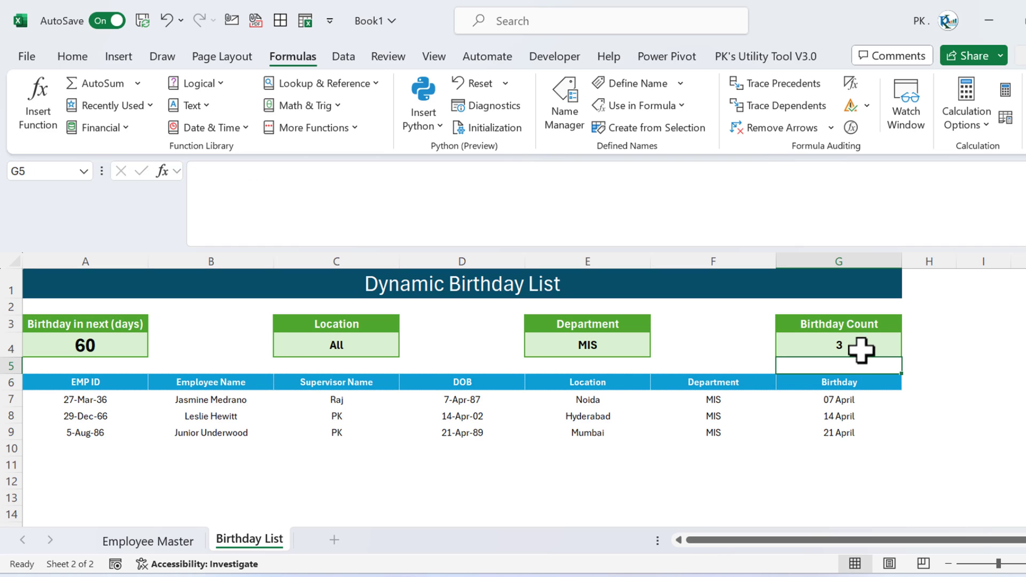
- Collapse the expanded formula bar to a single line and select the EMP ID header in A6
left_click(235, 383)
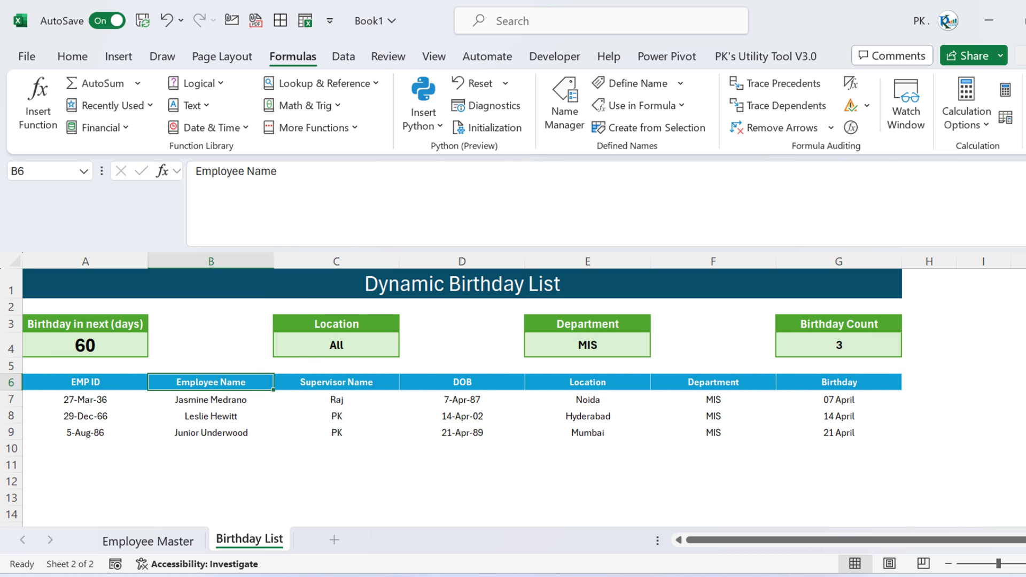
key("ctrl+shift+u")
left_click(104, 321)
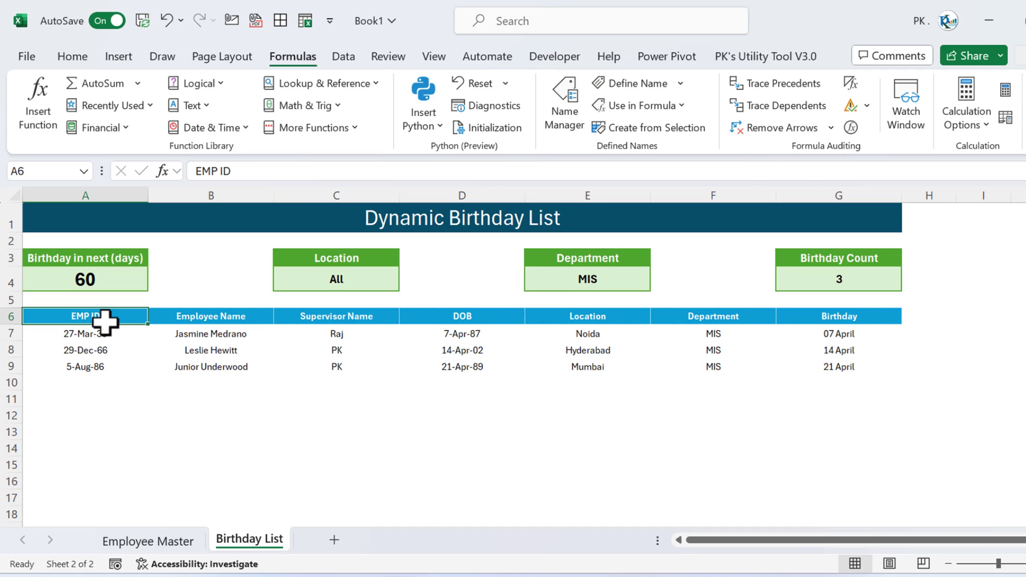